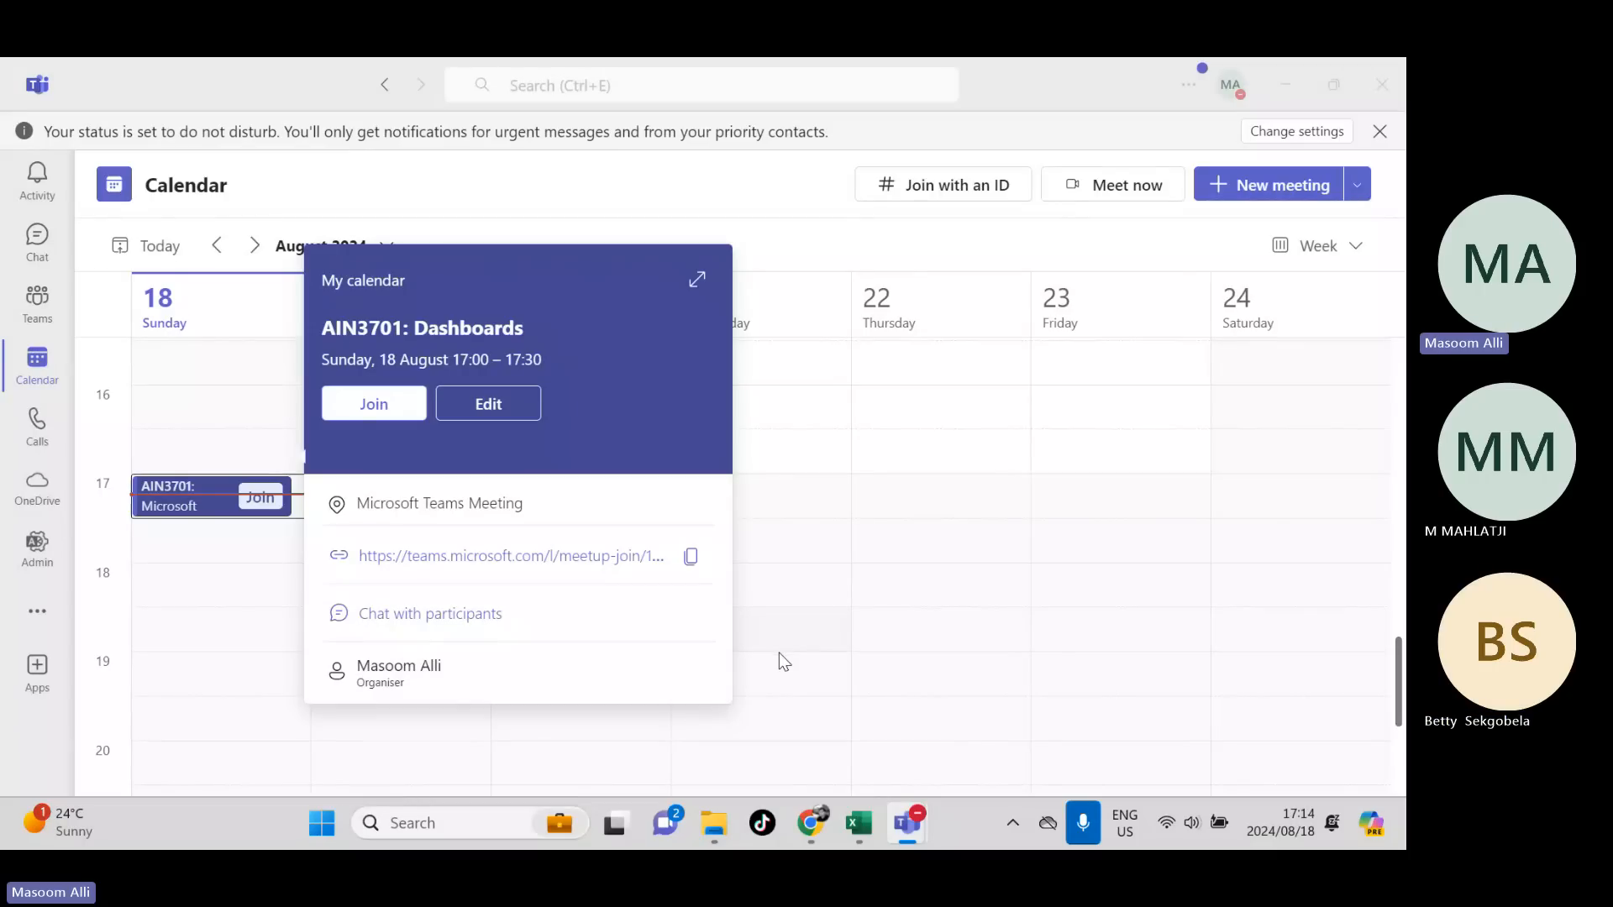
- Switch to the Excel workbook and examine the Year, Category, Product, Sales and Rating data on Sheet3
left_click(864, 843)
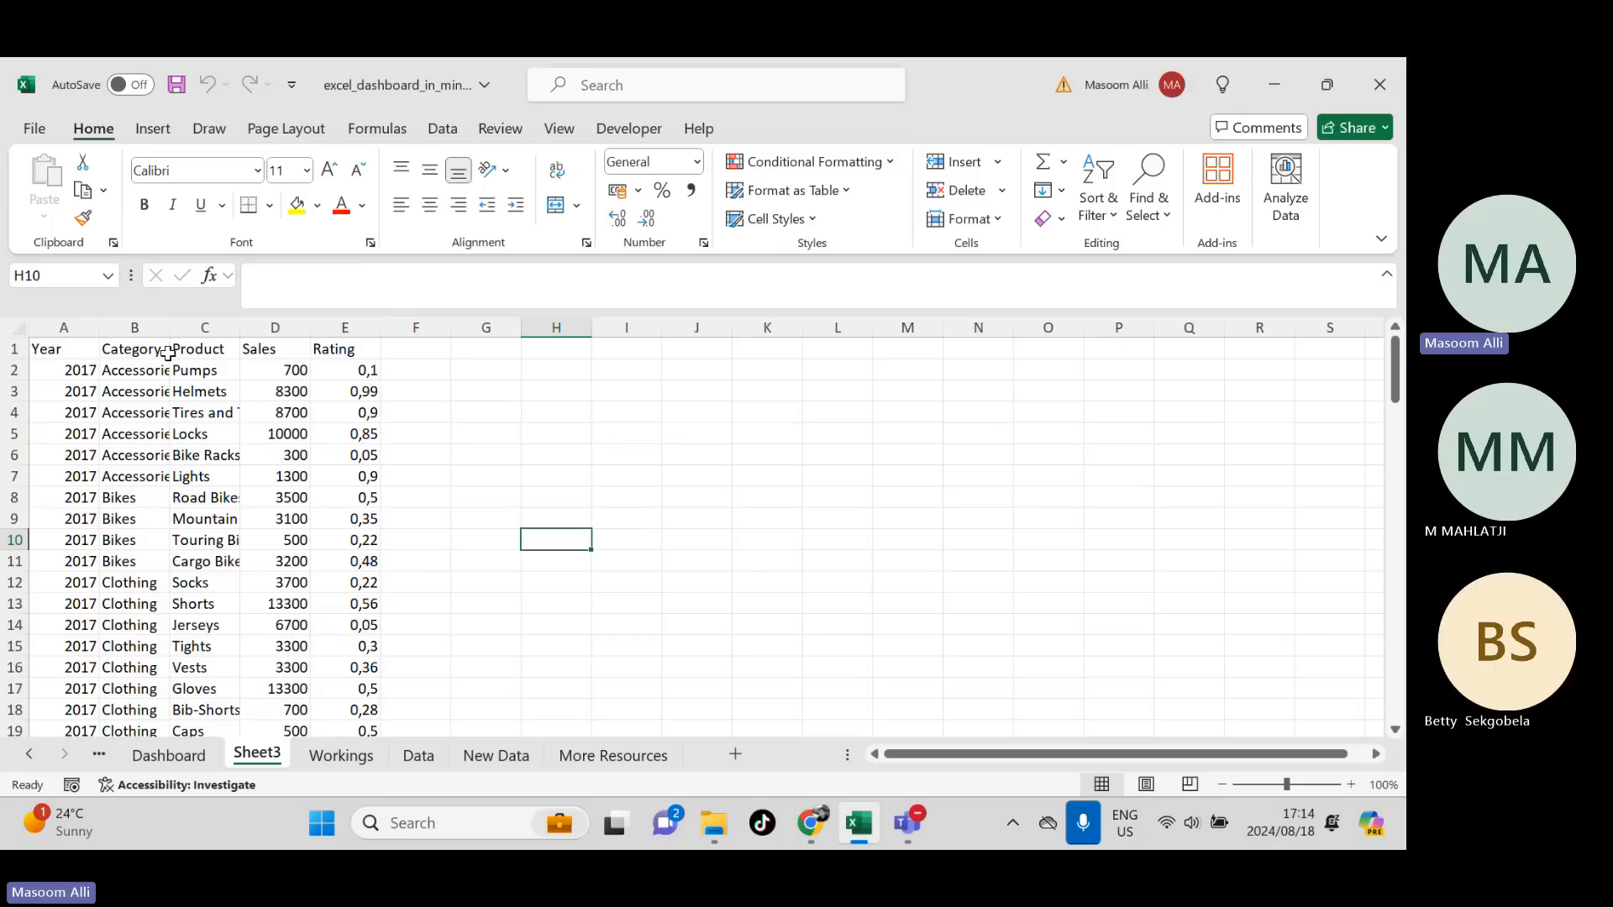
left_click(158, 518)
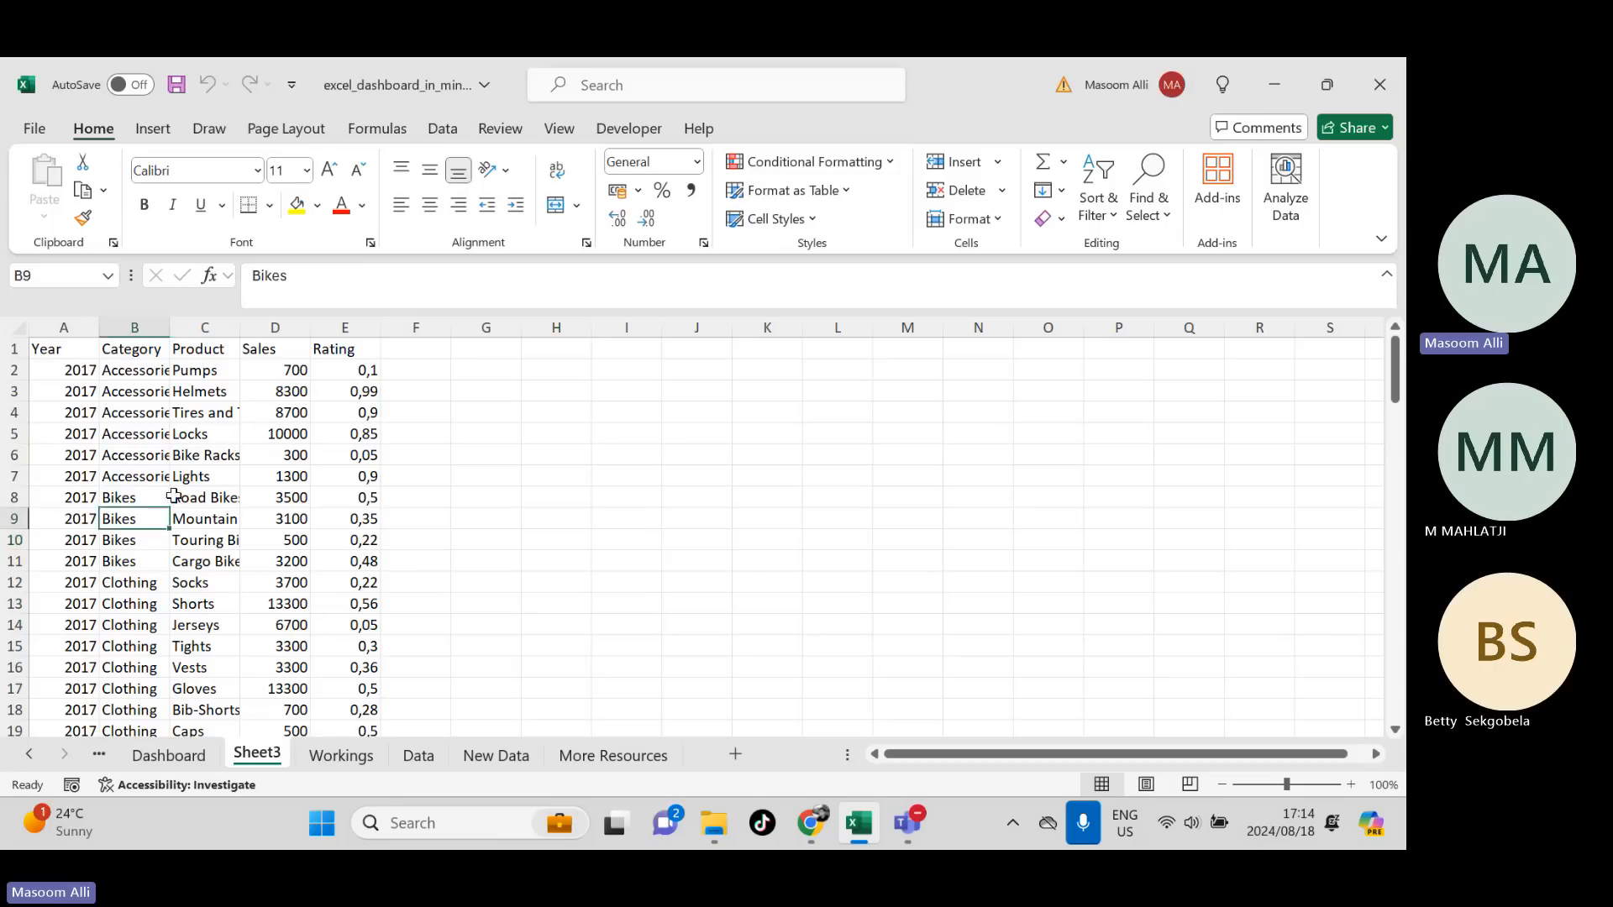
left_click(190, 369)
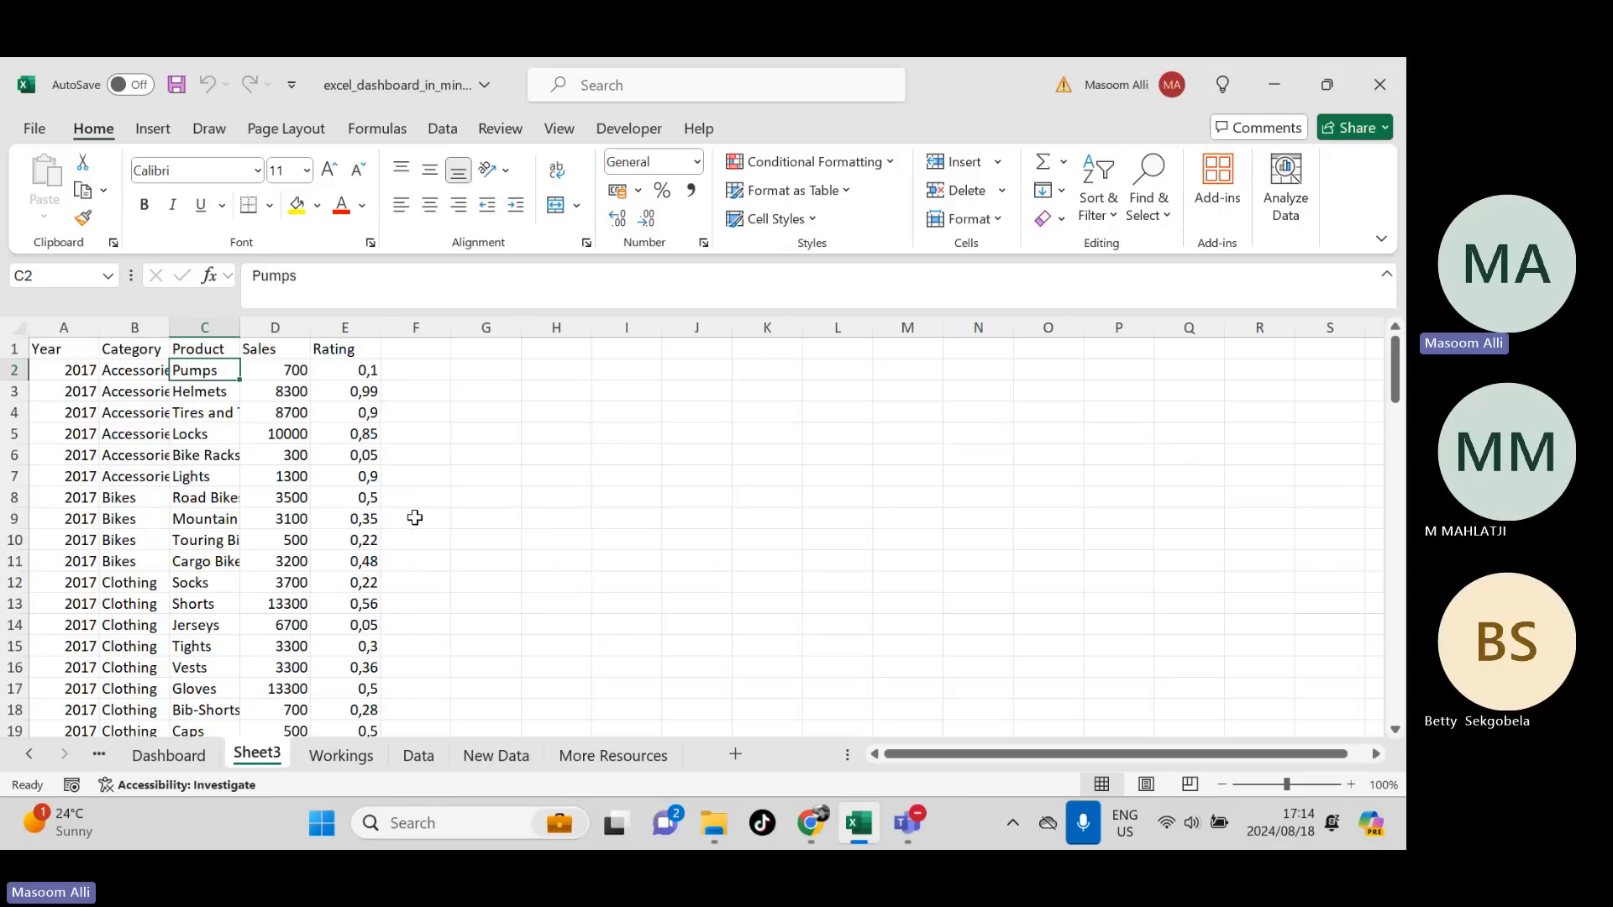
left_click(1306, 511)
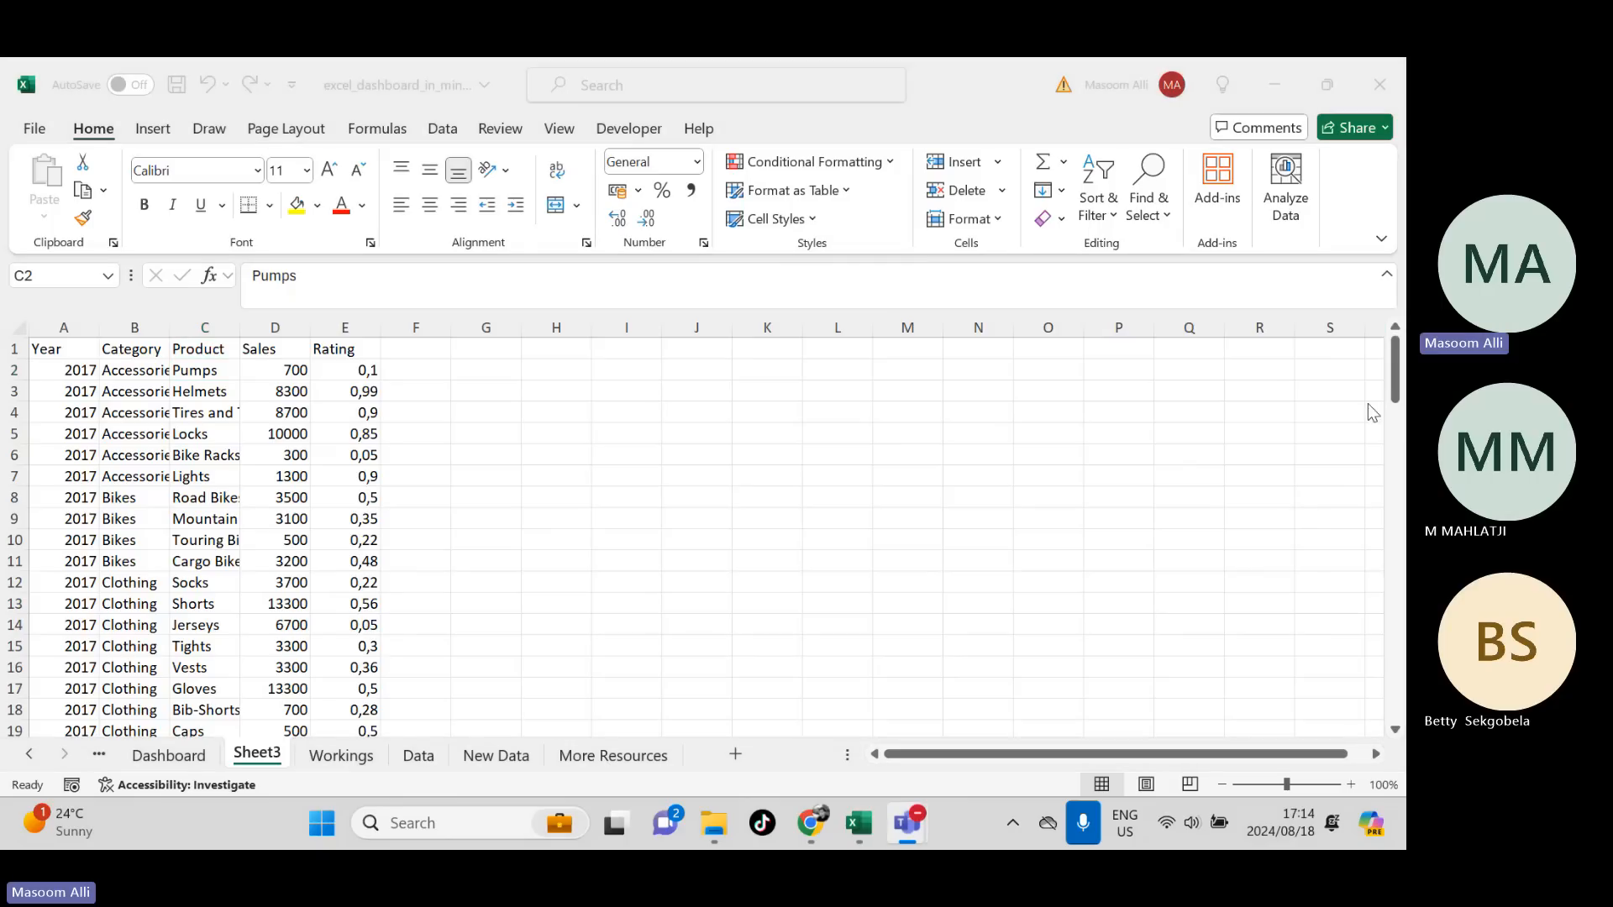
left_click(1395, 390)
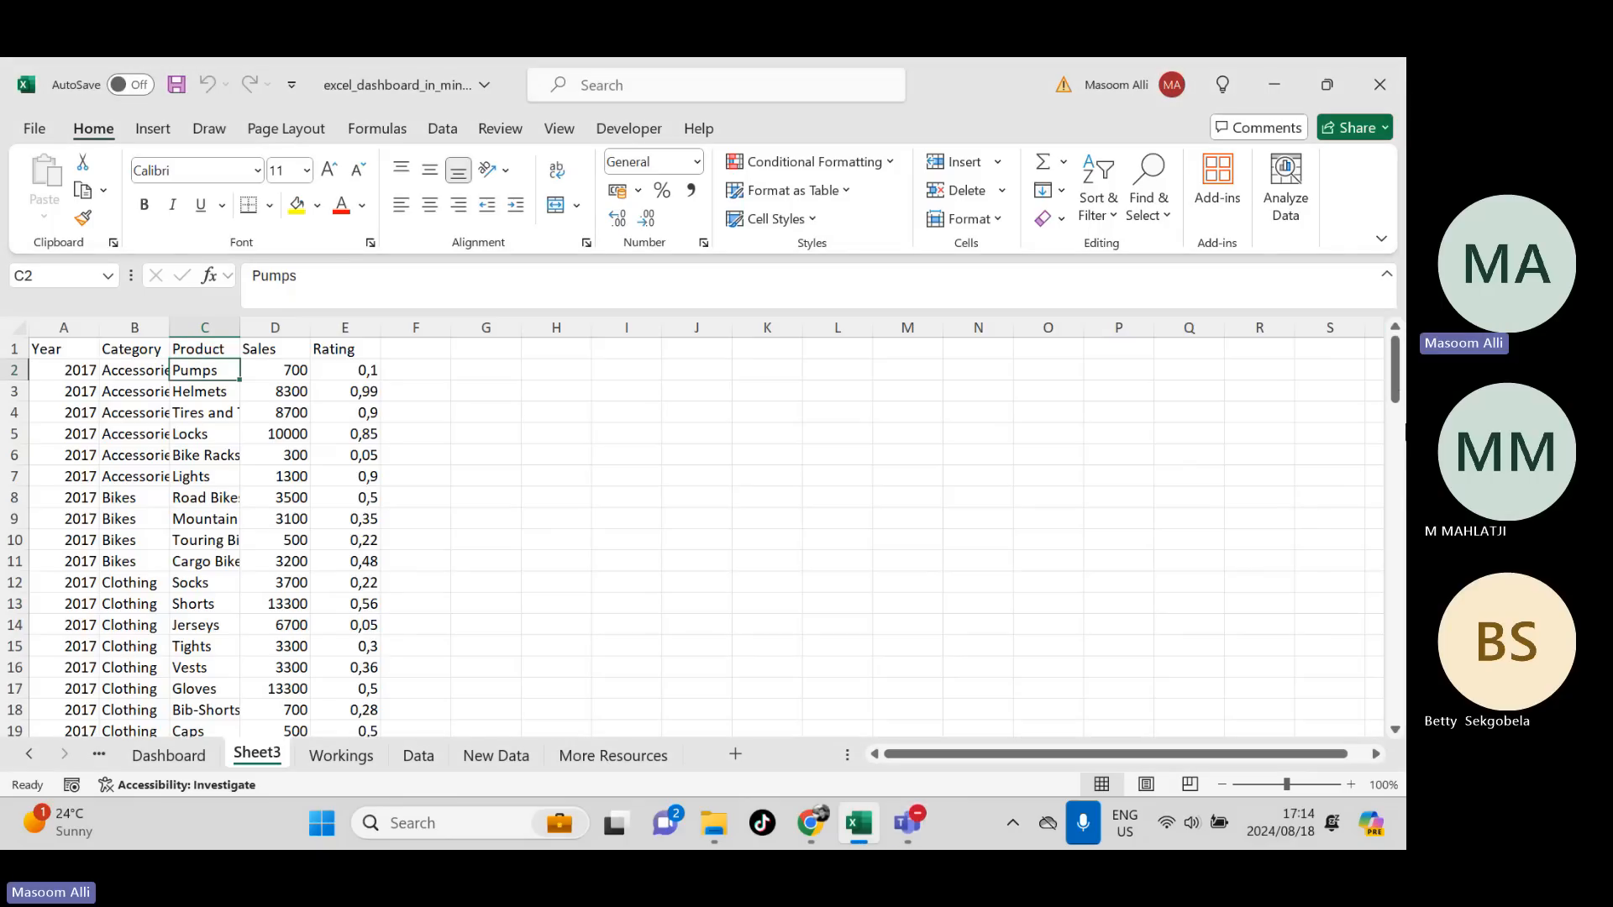
left_click_drag(1403, 362, 1341, 291)
left_click(195, 435)
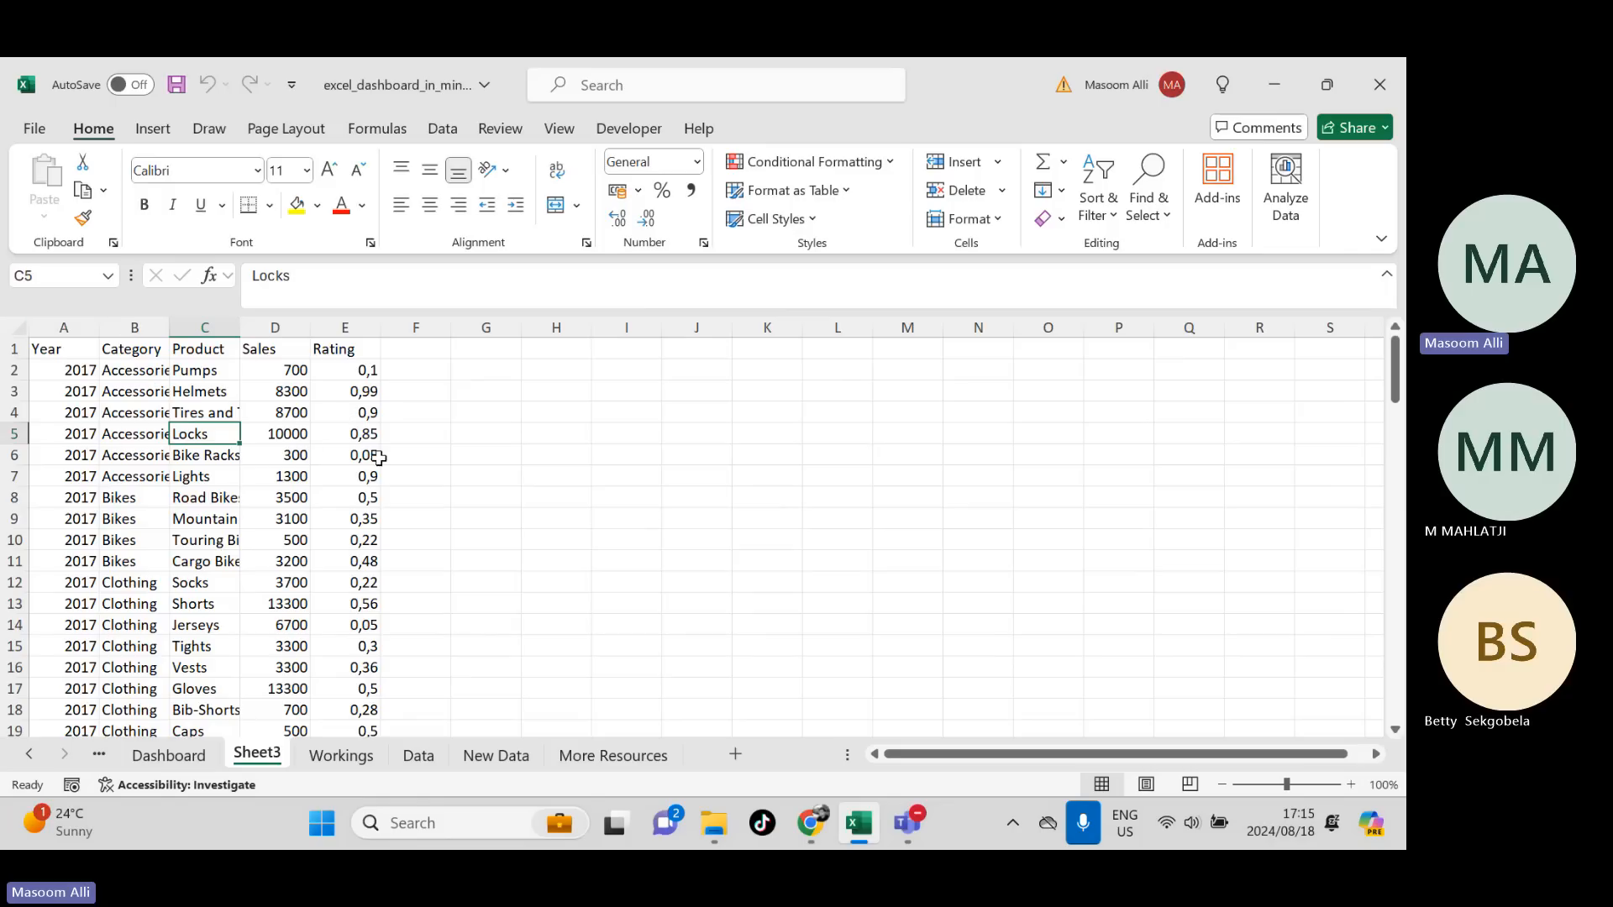
left_click(442, 495)
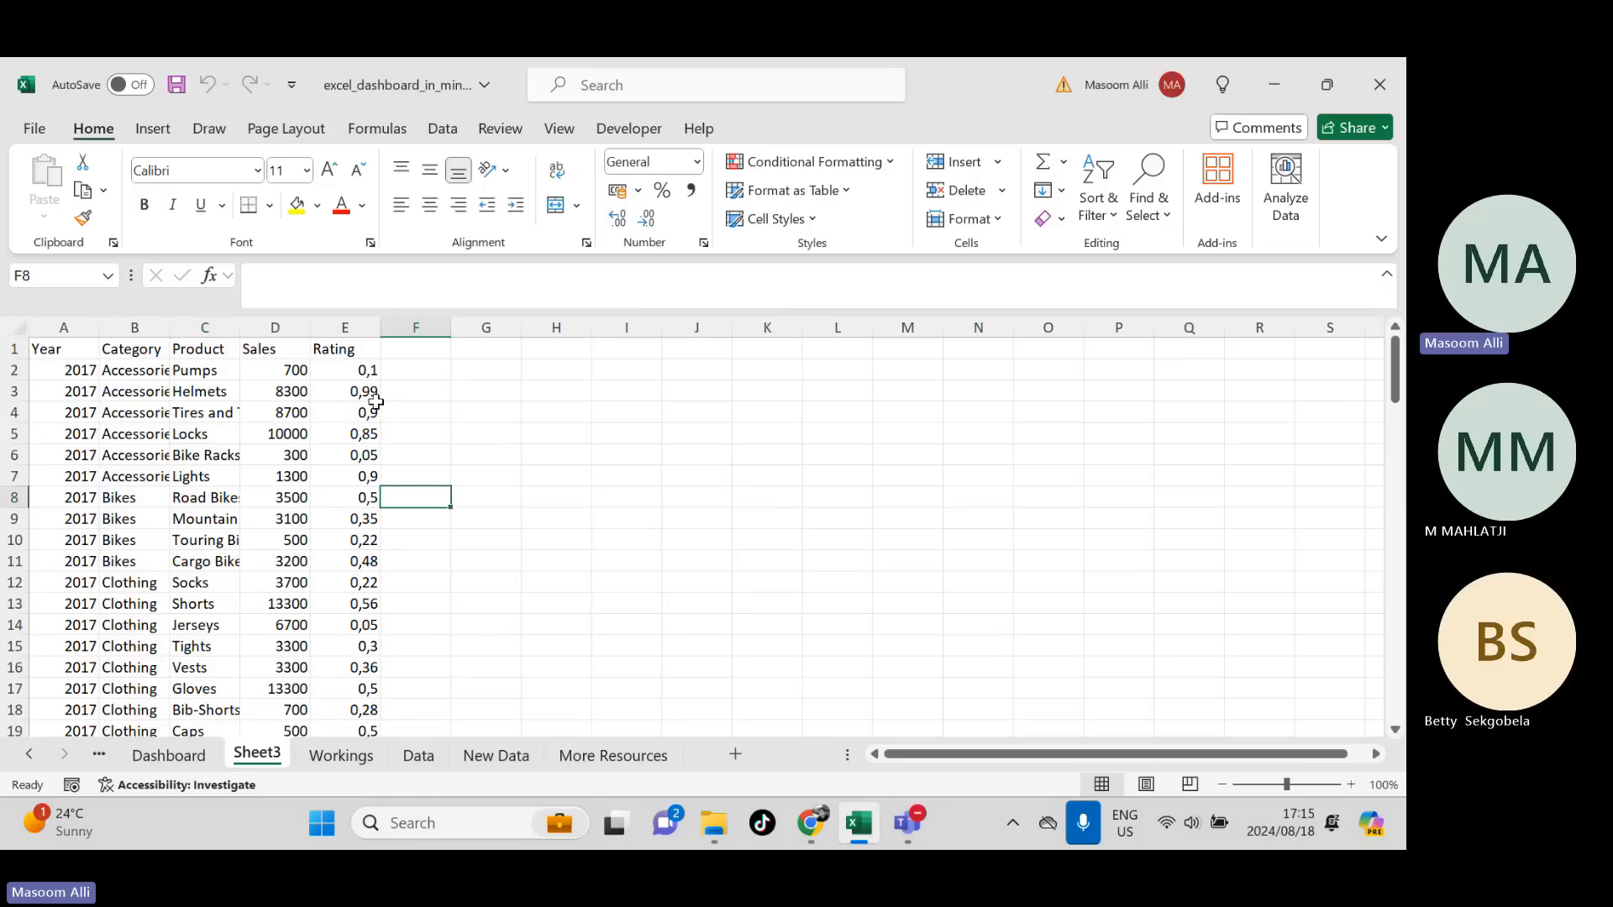
- Convert the data range A1:E76 on Sheet3 into a table with headers
left_click(213, 434)
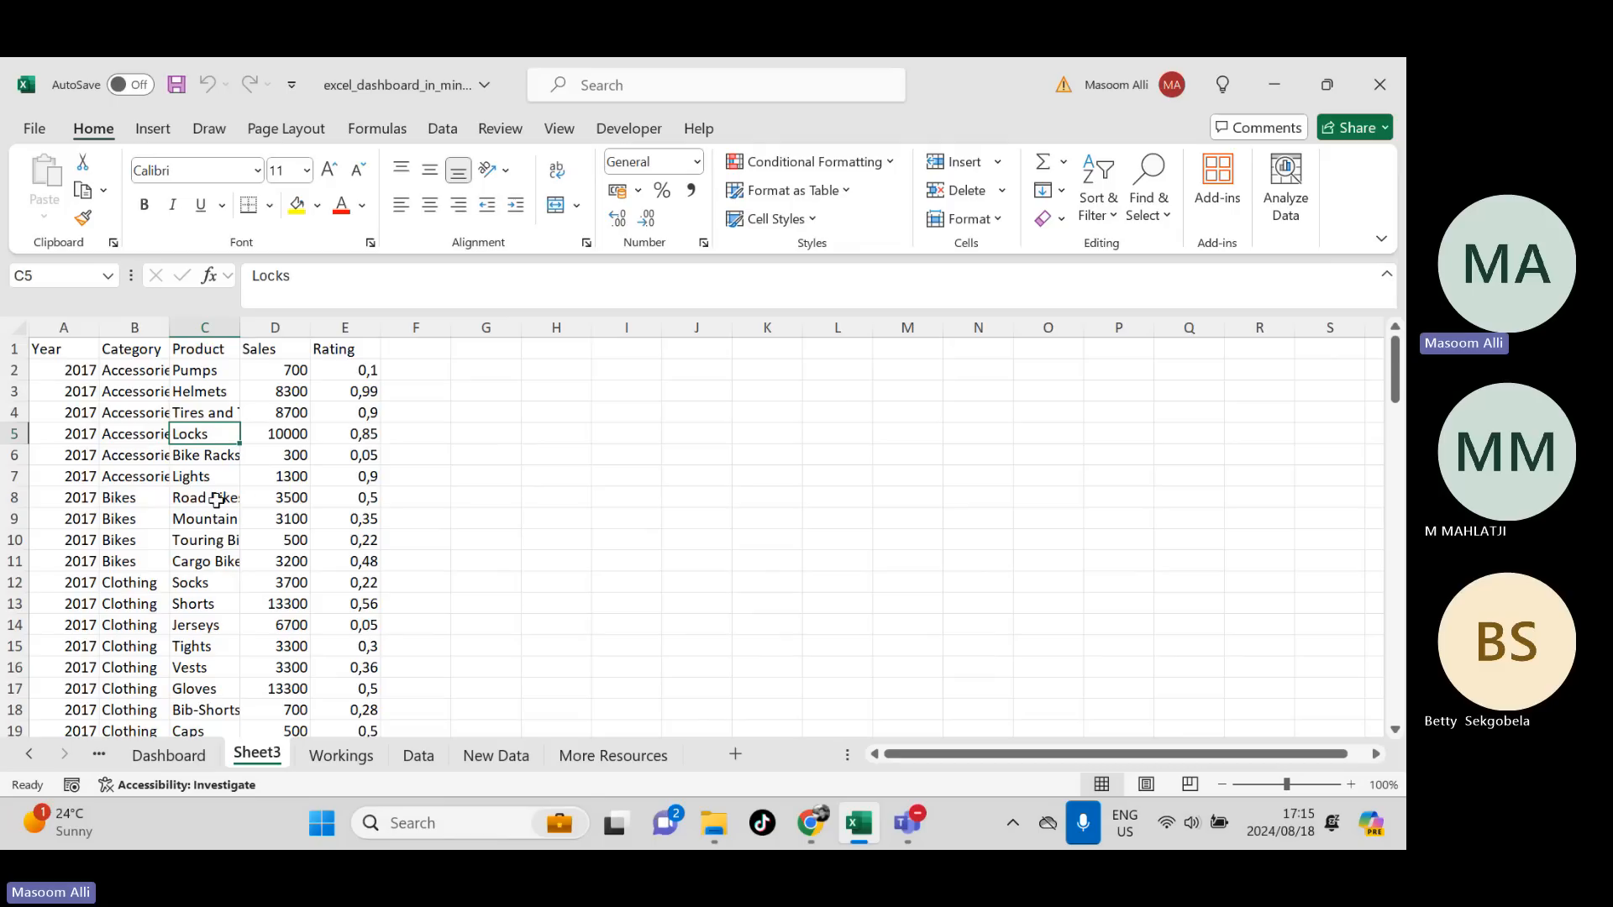
left_click(160, 133)
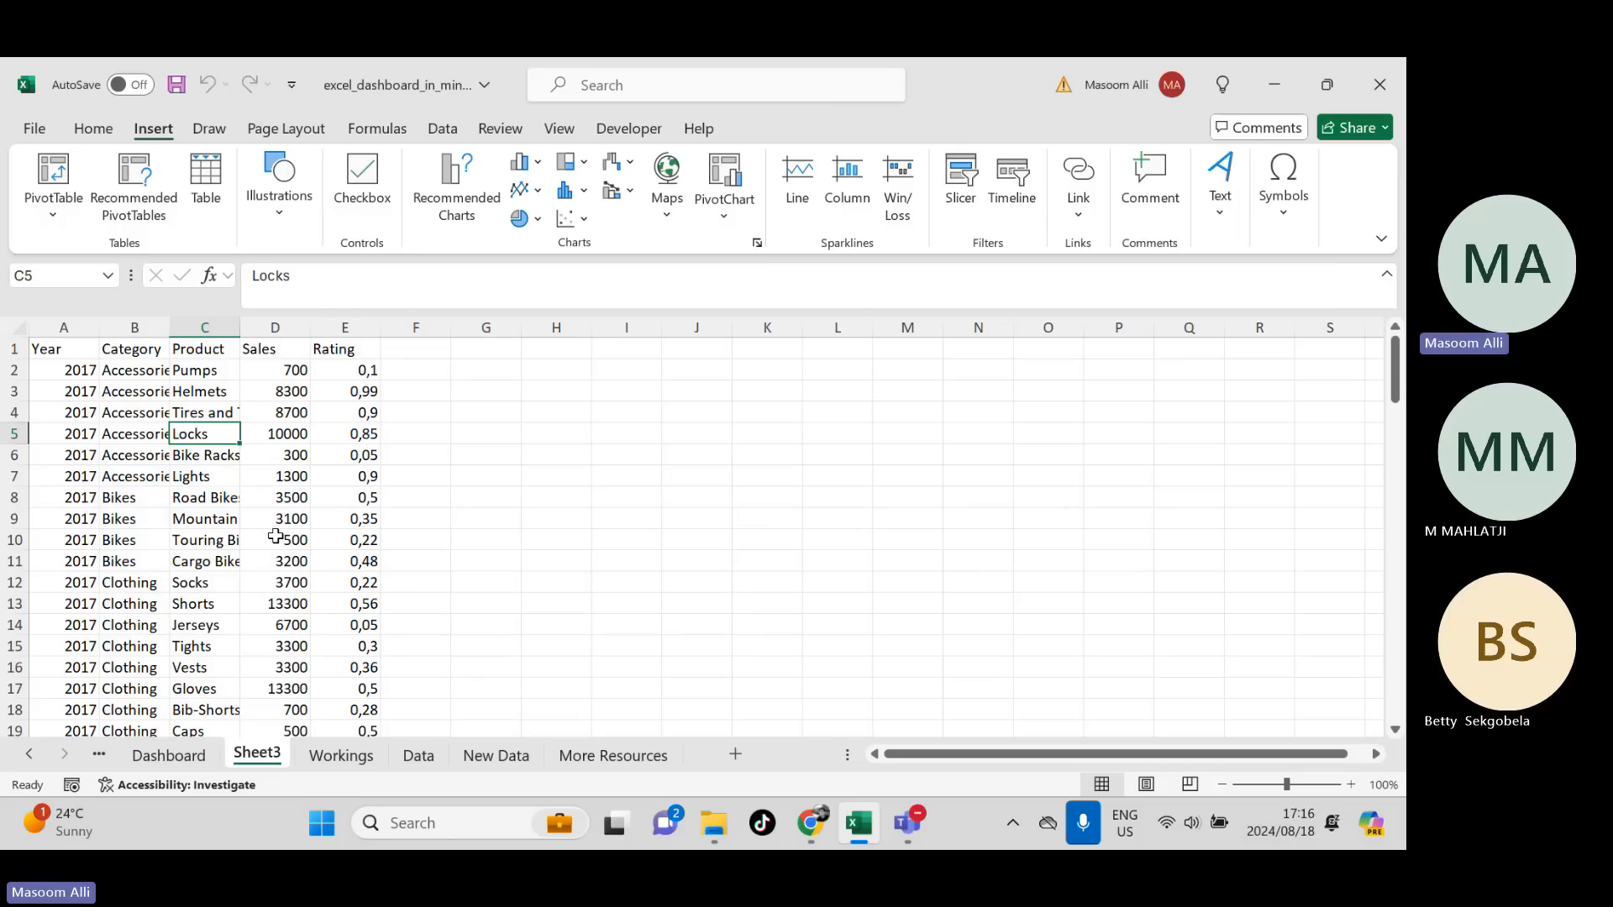
left_click(206, 200)
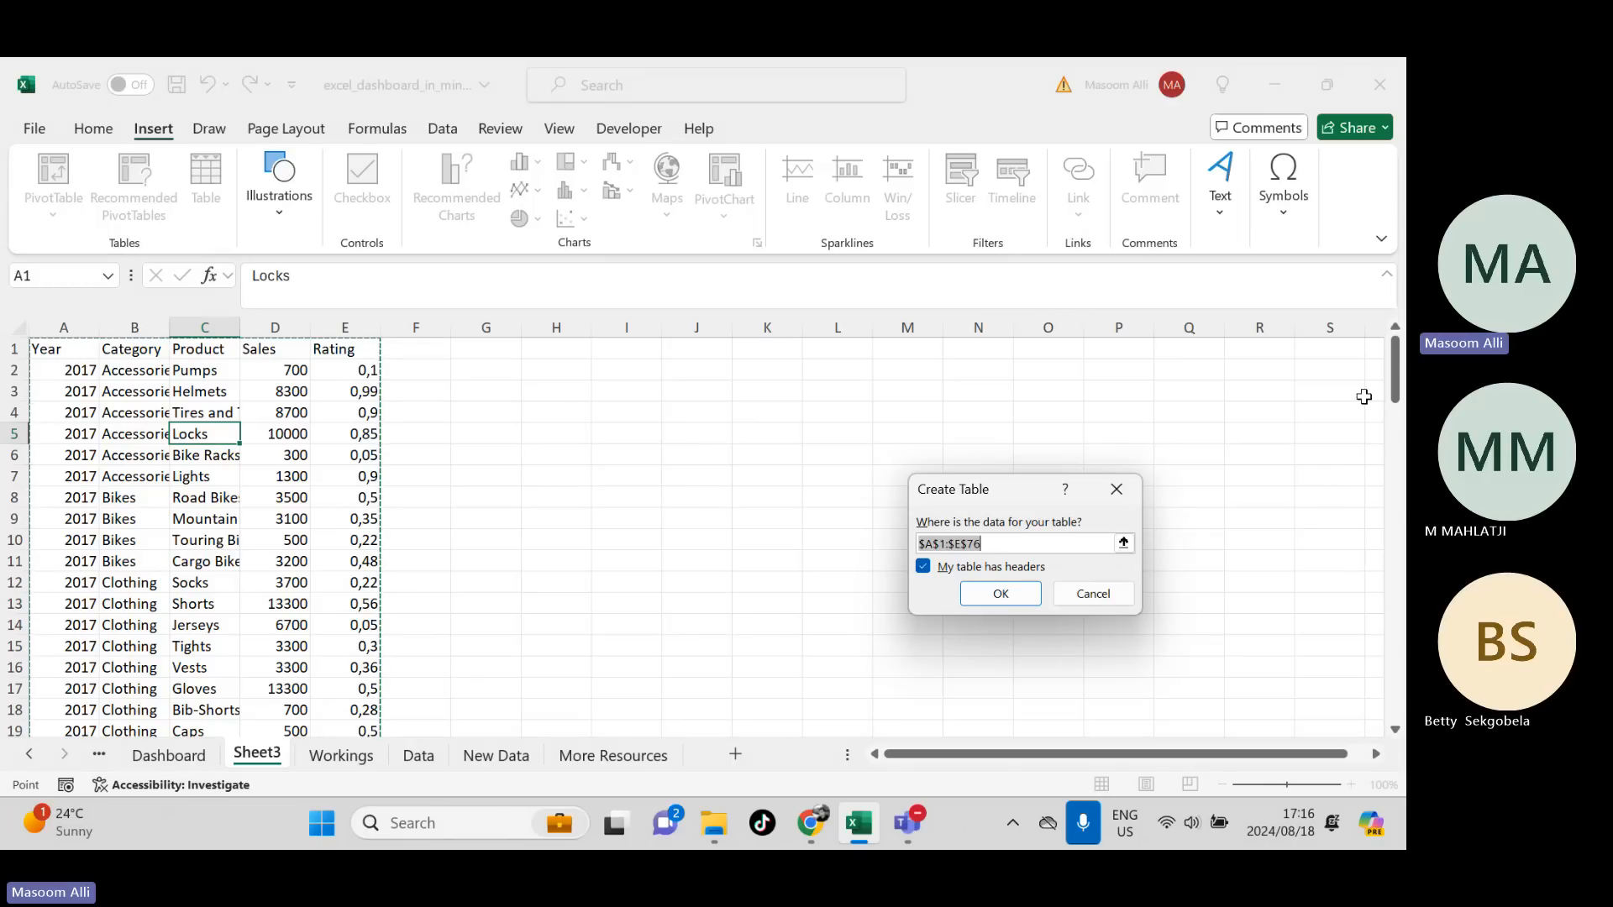
left_click_drag(1395, 353, 1370, 281)
left_click_drag(1399, 357, 1390, 531)
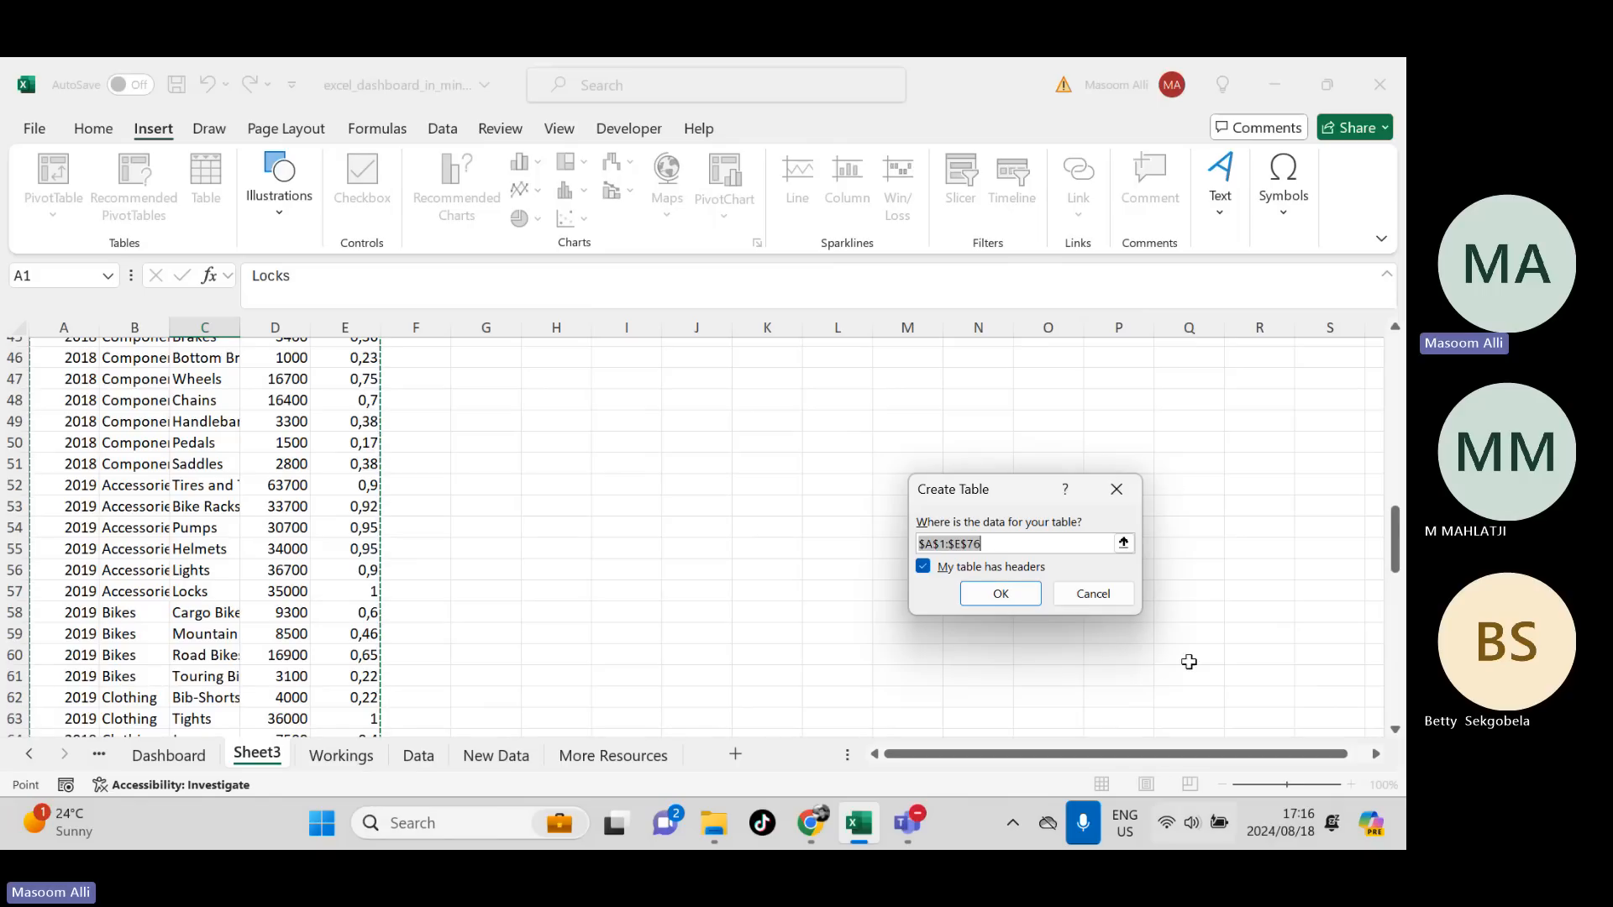
left_click_drag(1397, 561, 1397, 380)
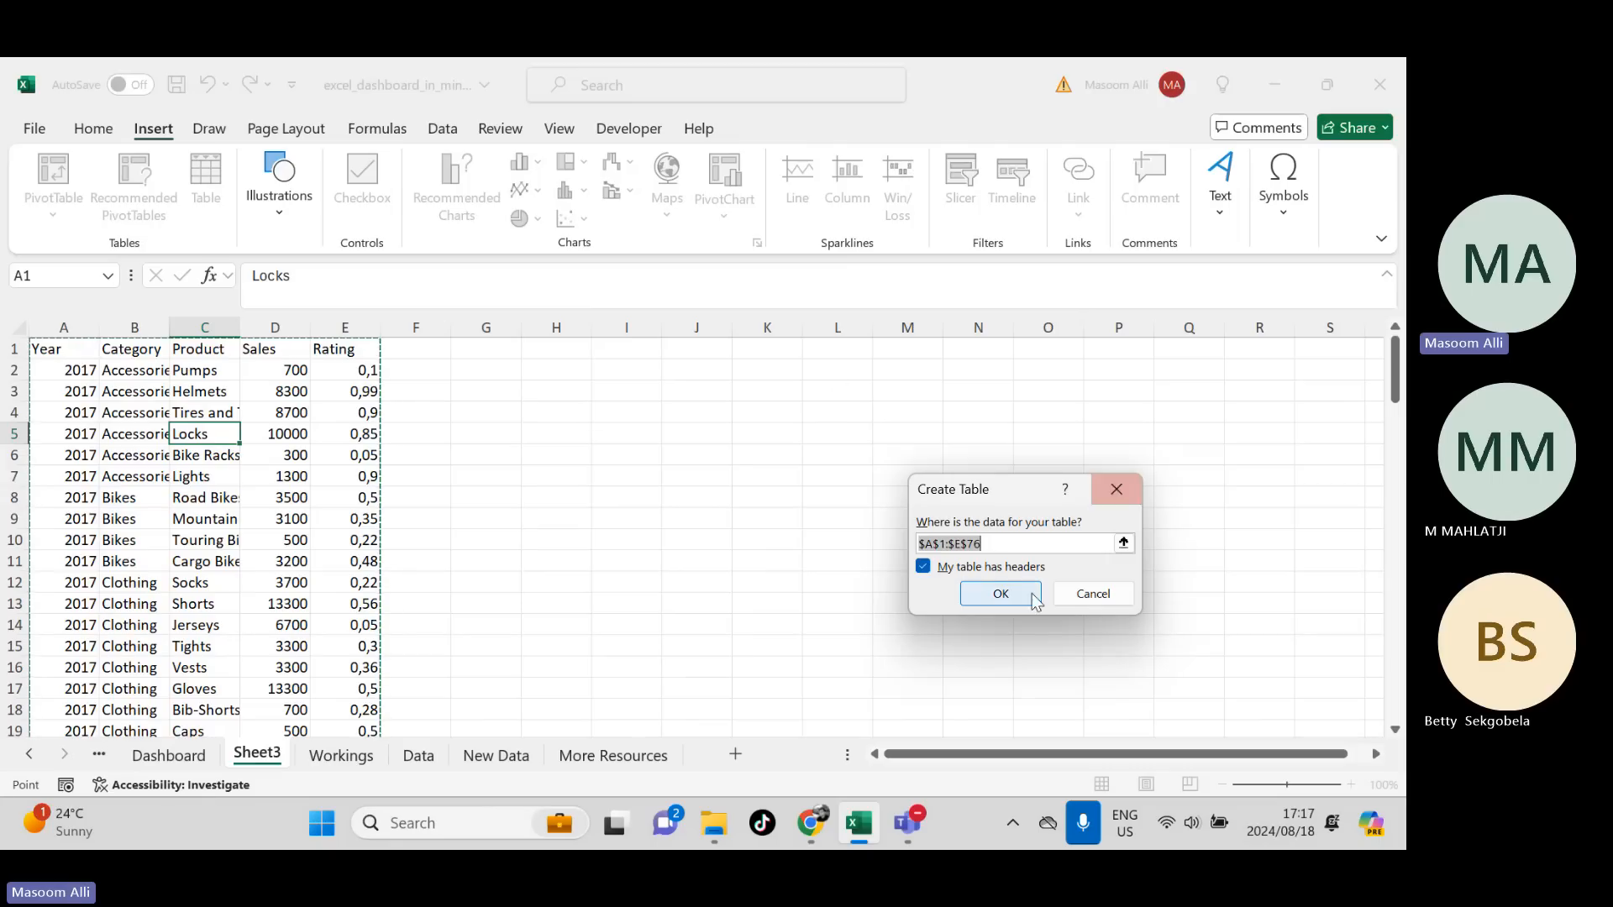
left_click(995, 604)
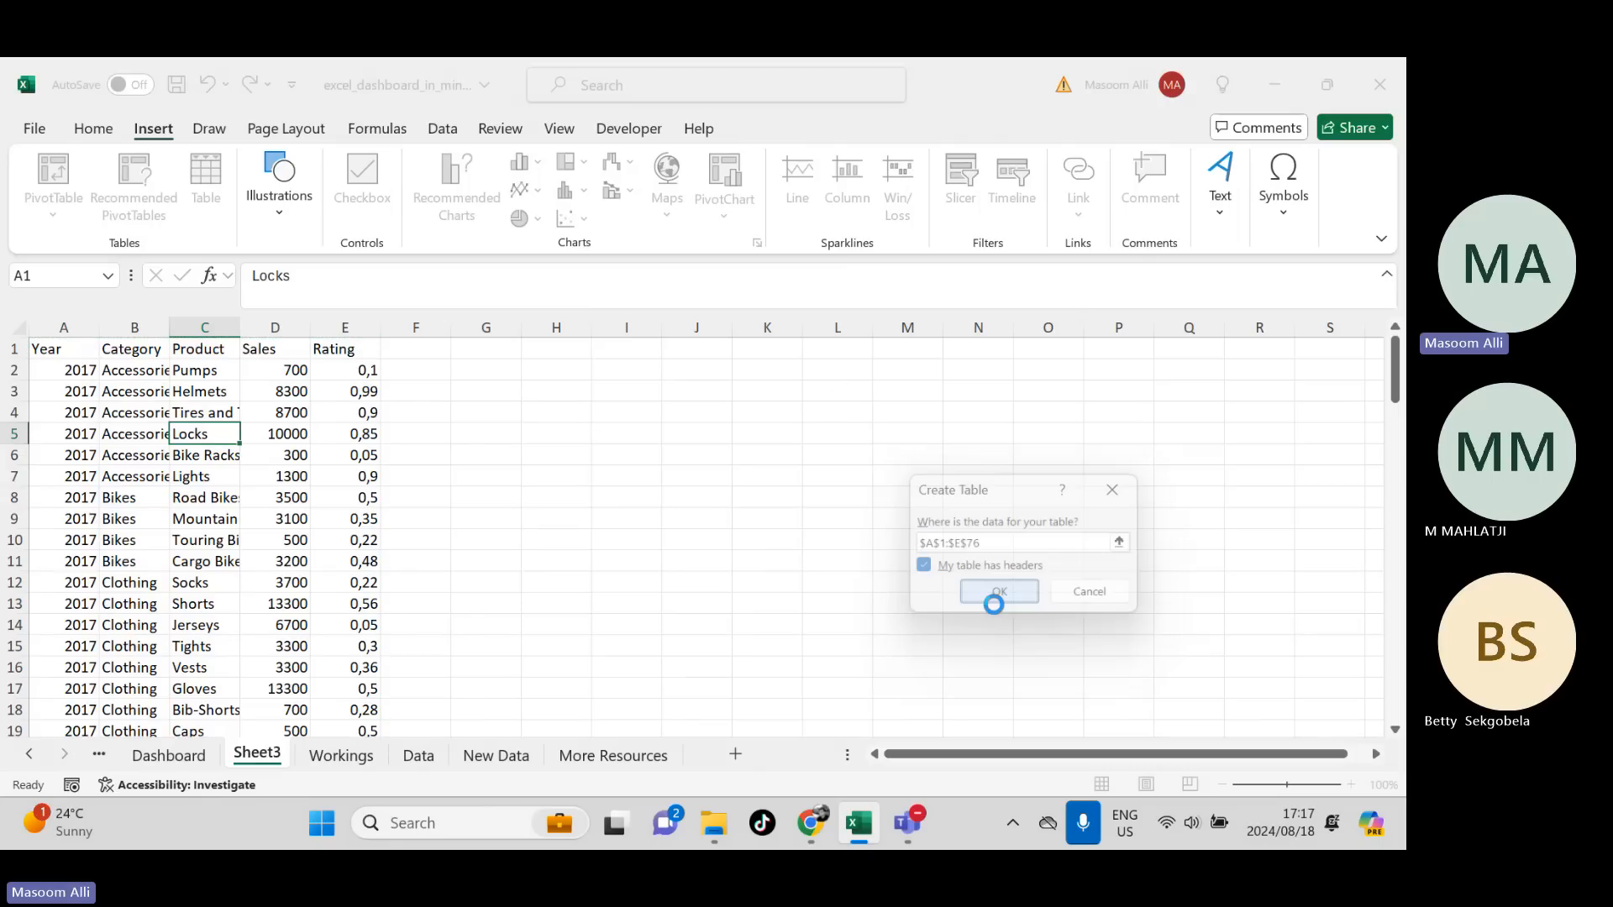
left_click(996, 603)
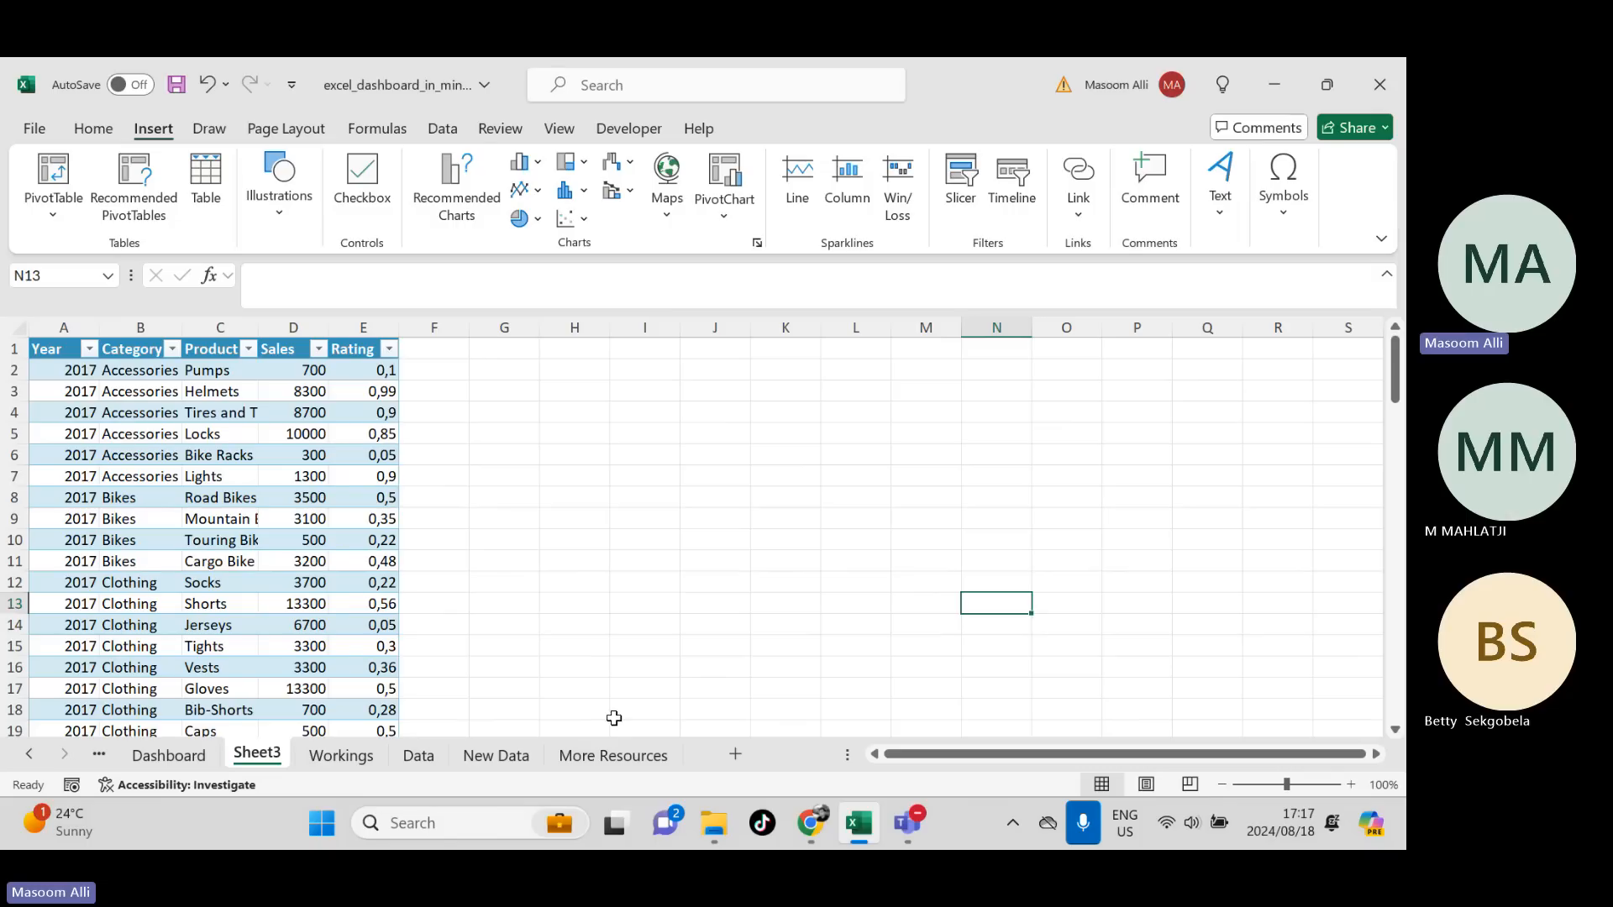
- Switch to the AIN3701: Dashboards meeting window in Teams to check on the participants, and return to the Excel workbook
mouse_move(909, 828)
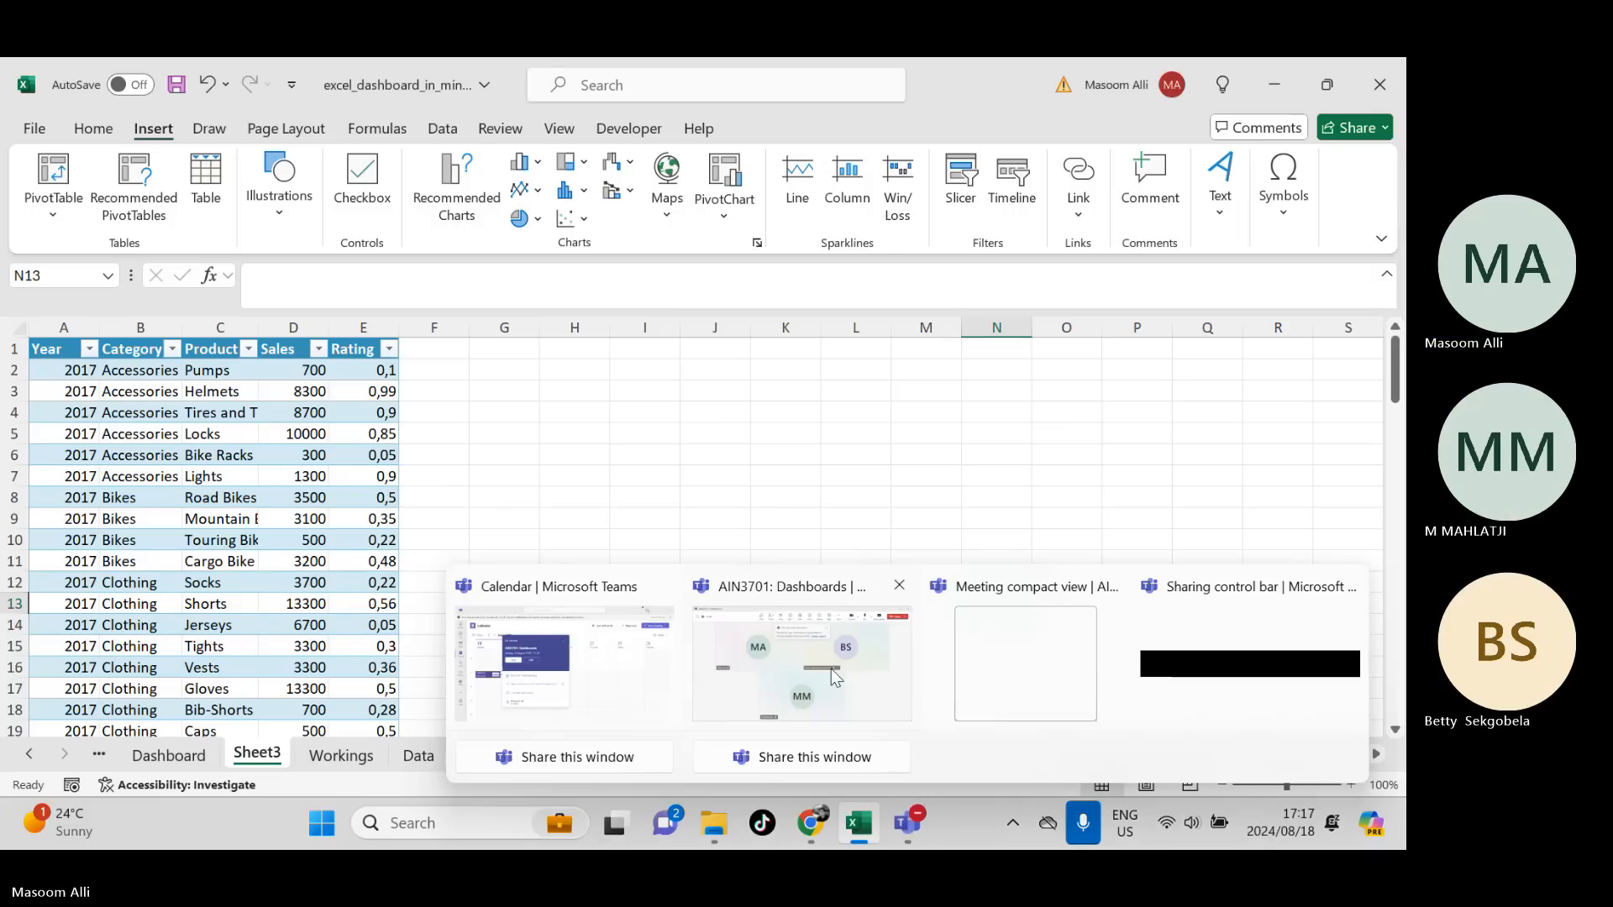
left_click(819, 648)
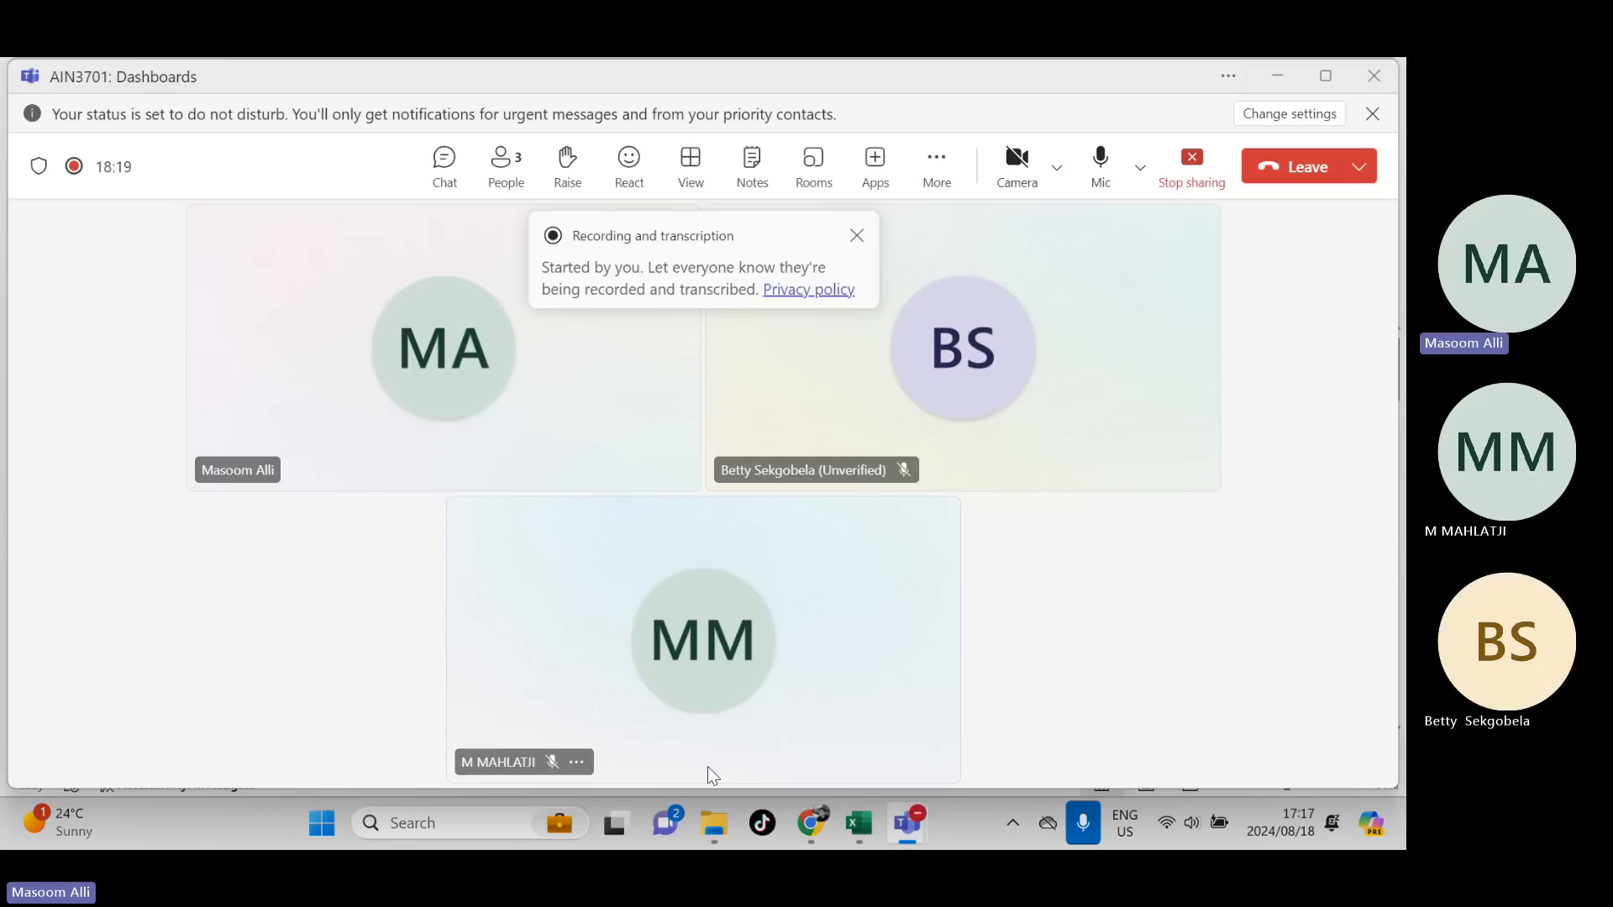
left_click(865, 840)
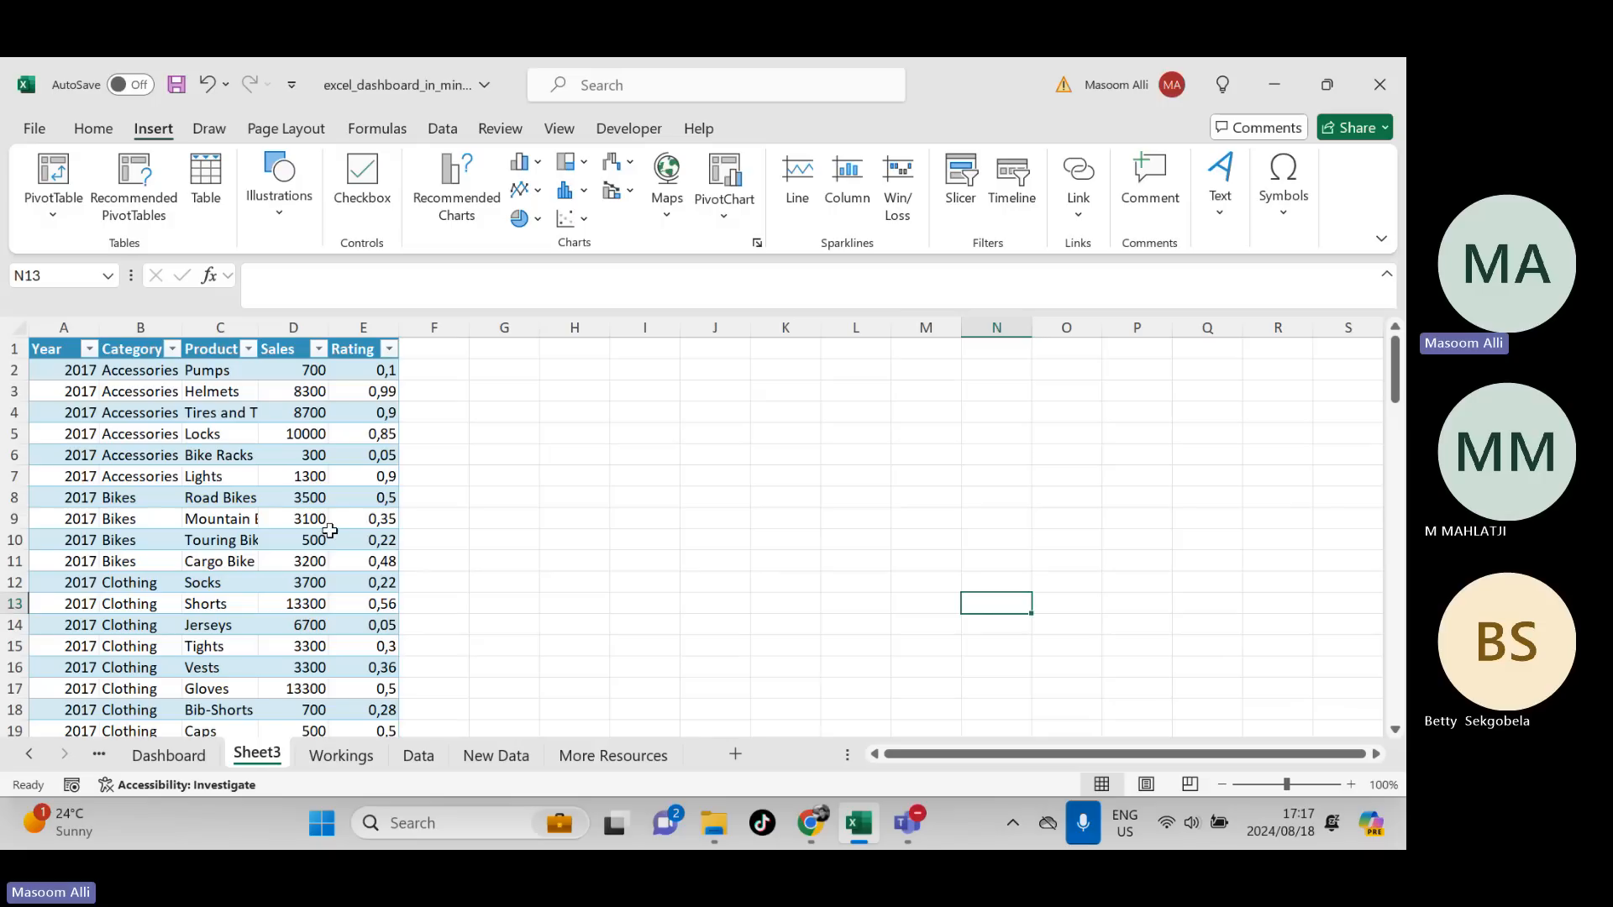
- Examine the Year, Category and Rating entries in the new table on Sheet3
left_click(74, 391)
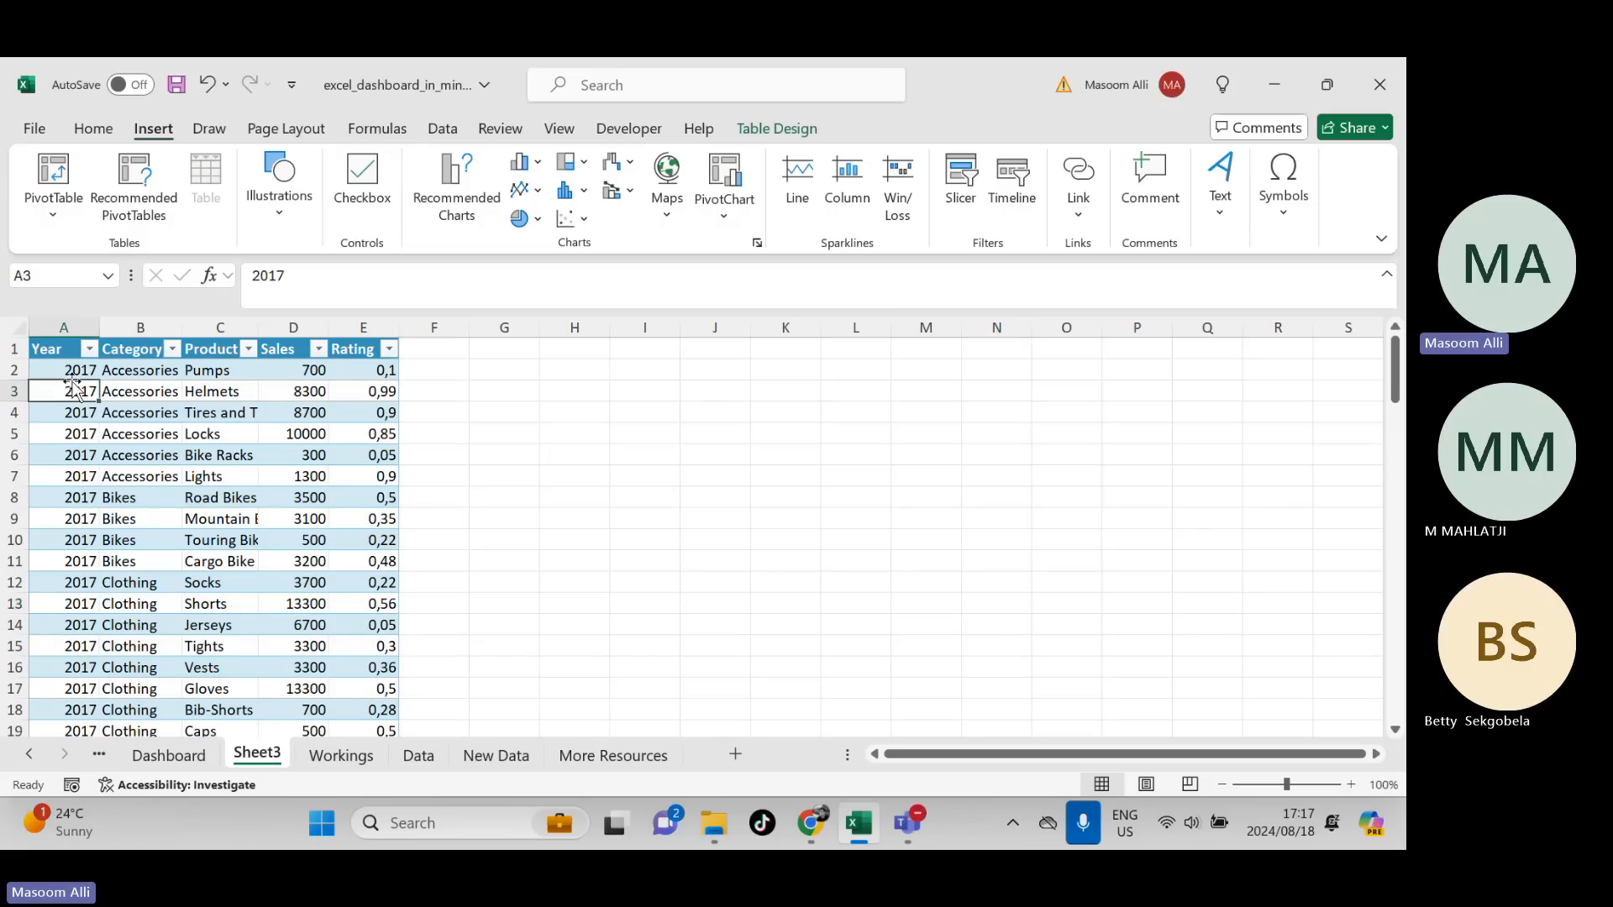
left_click(92, 132)
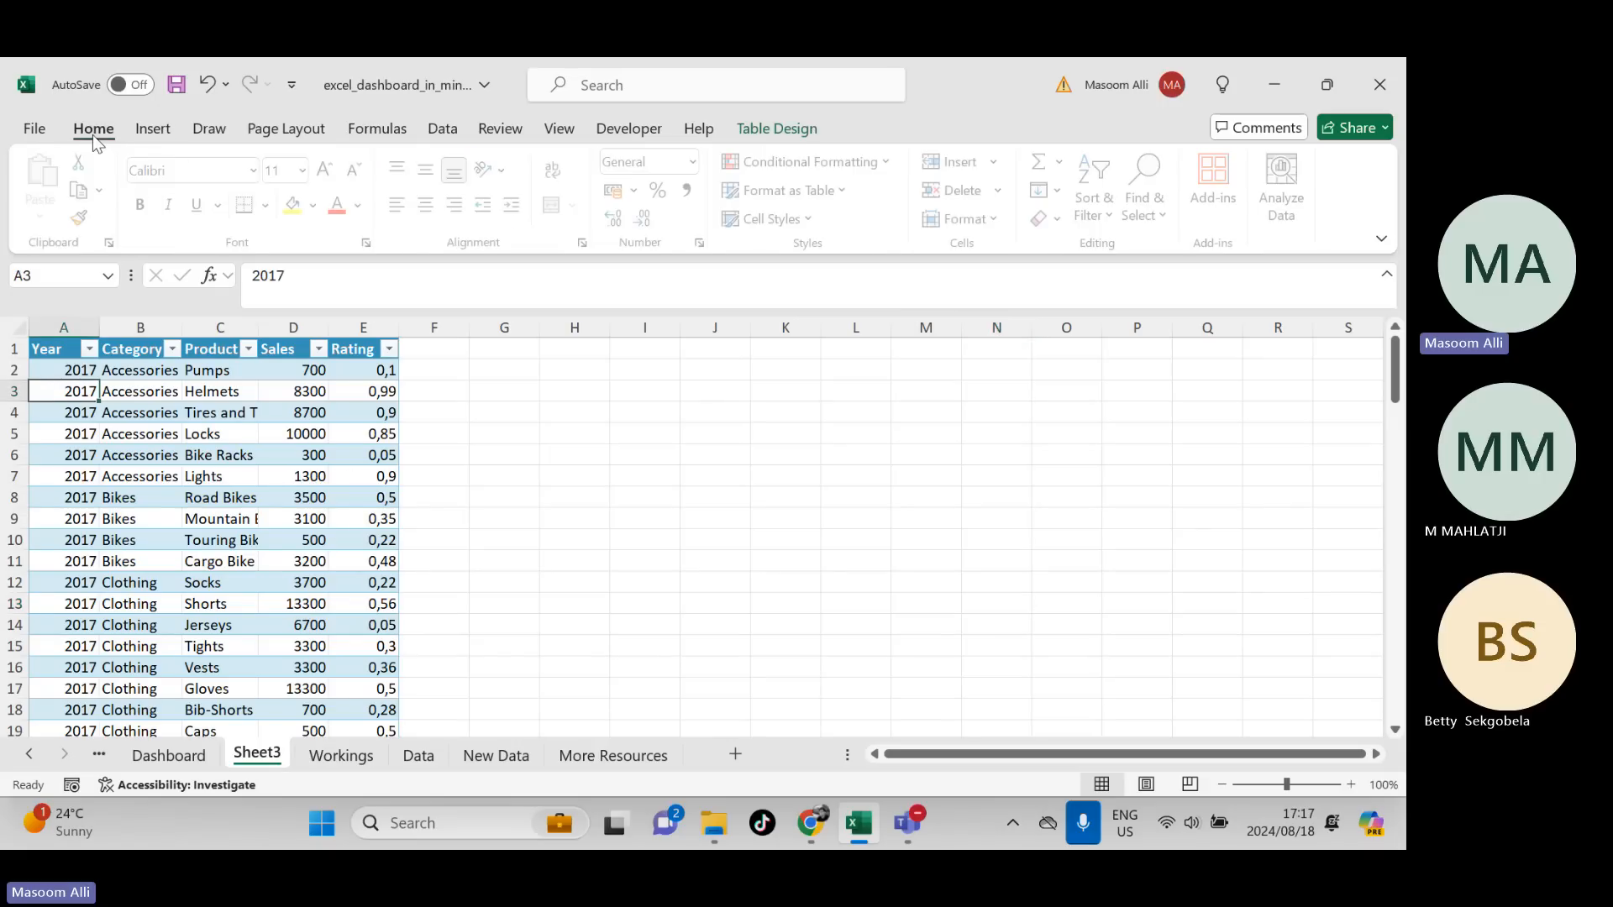
left_click(128, 375)
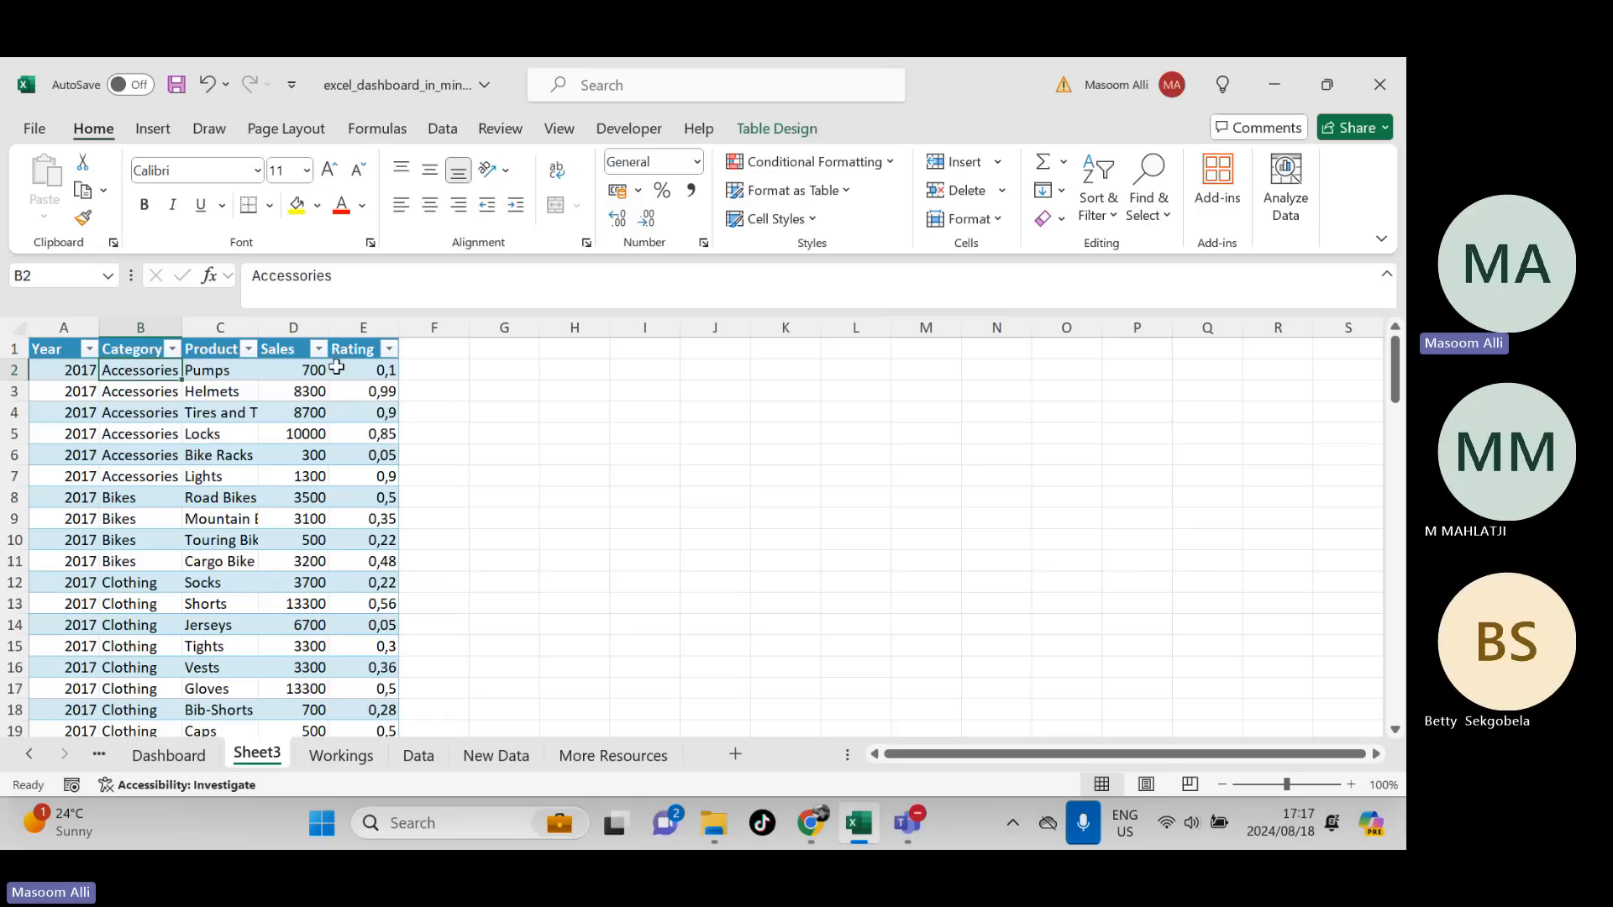
left_click(380, 372)
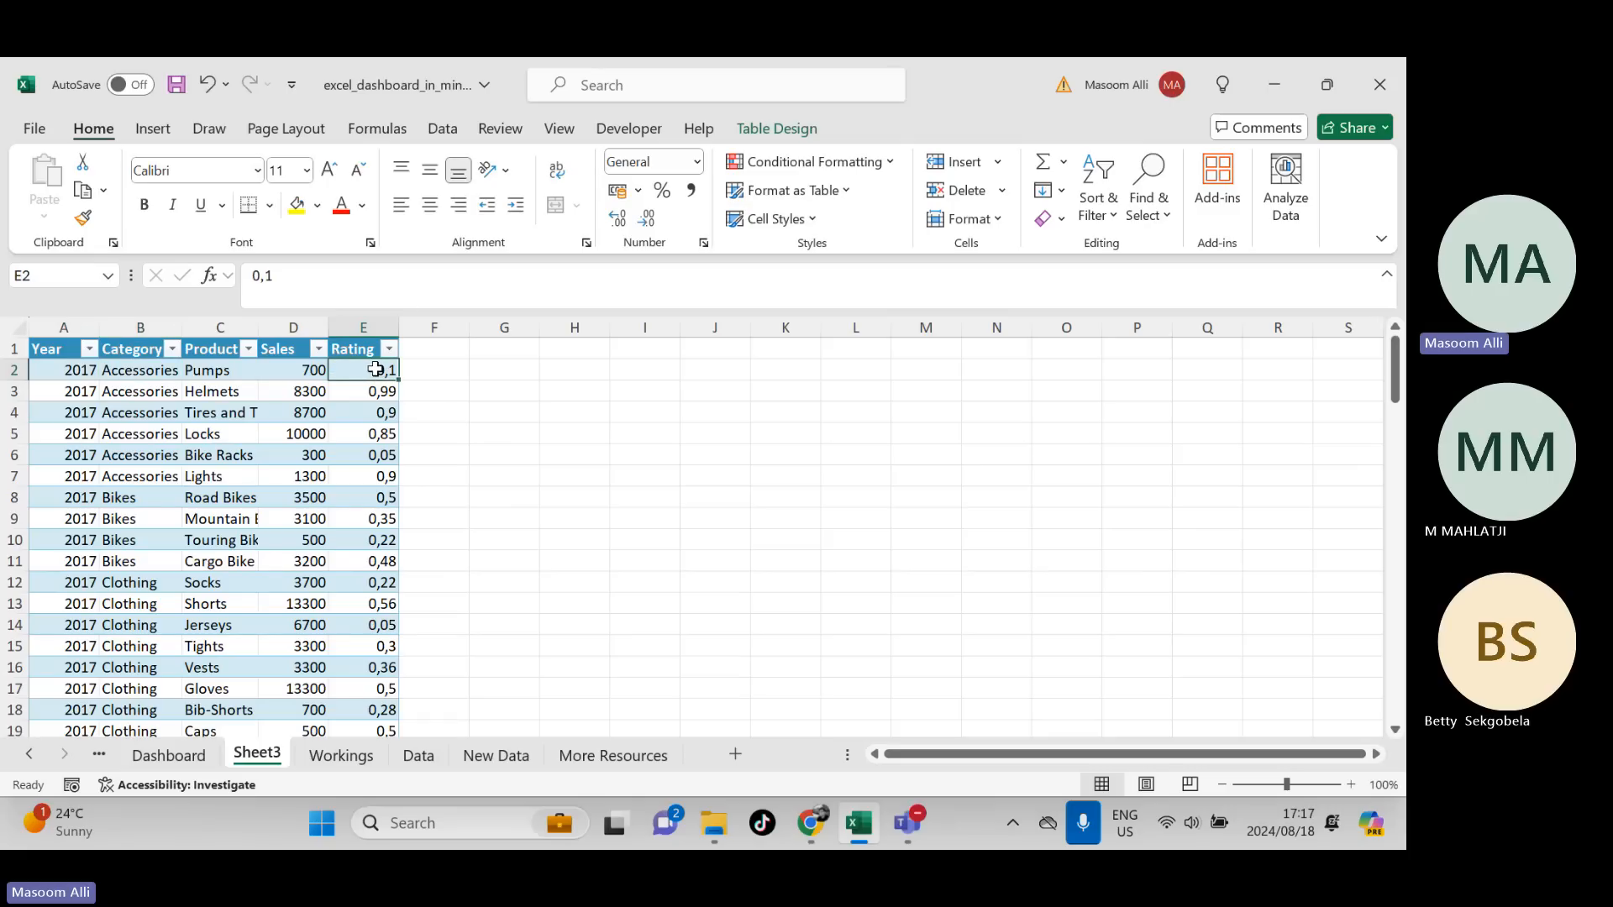
left_click(357, 349)
left_click(379, 390)
left_click(363, 484)
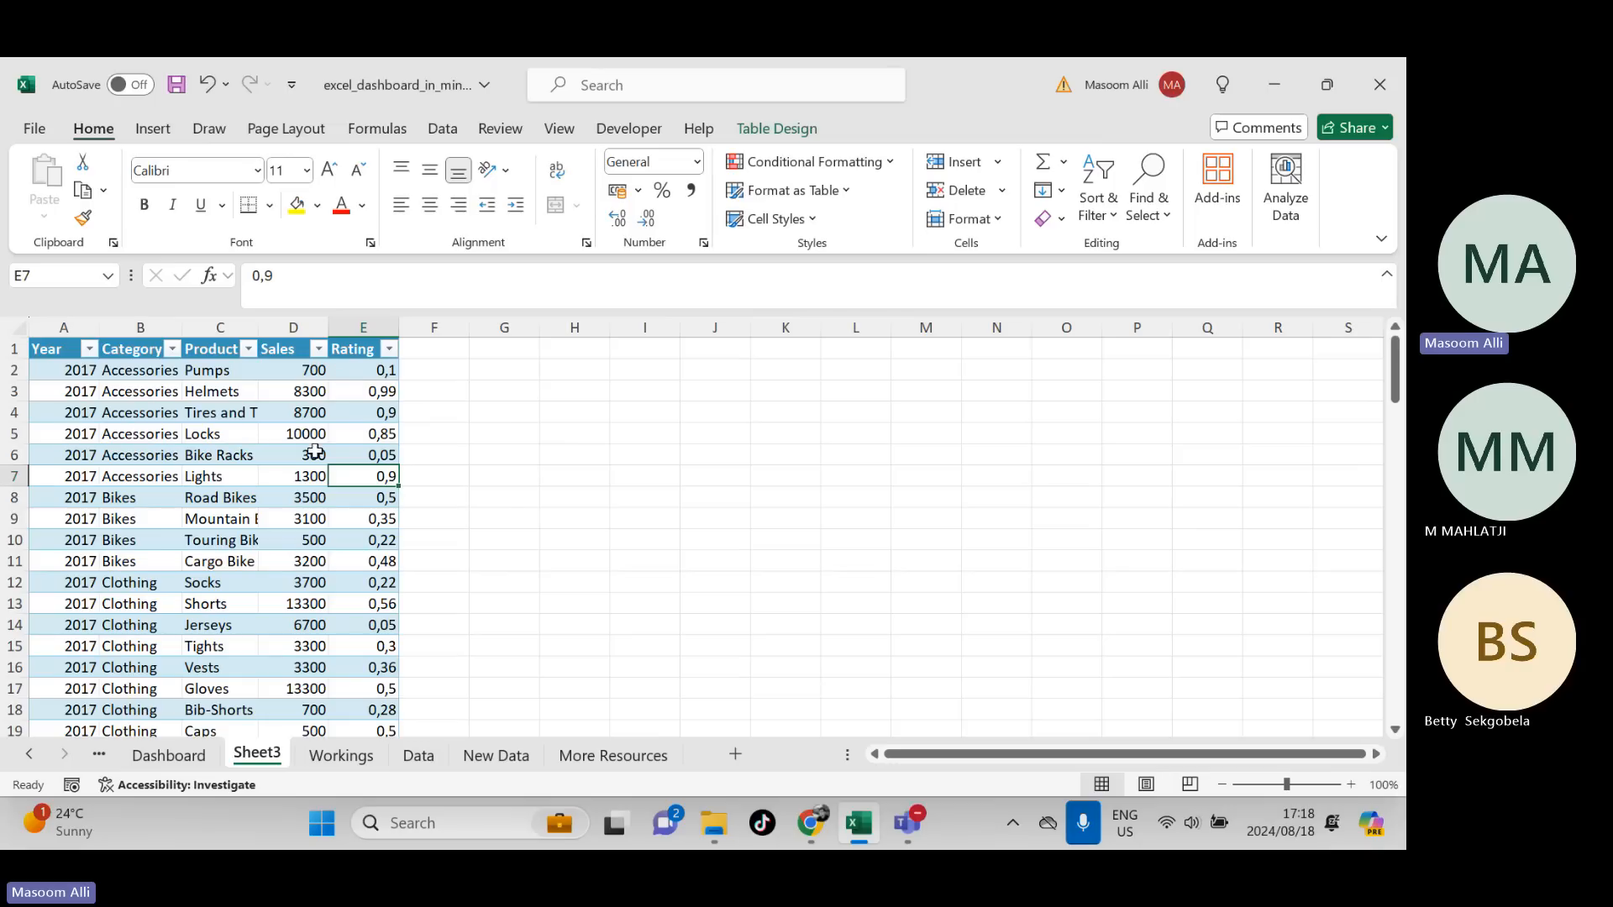
left_click(355, 370)
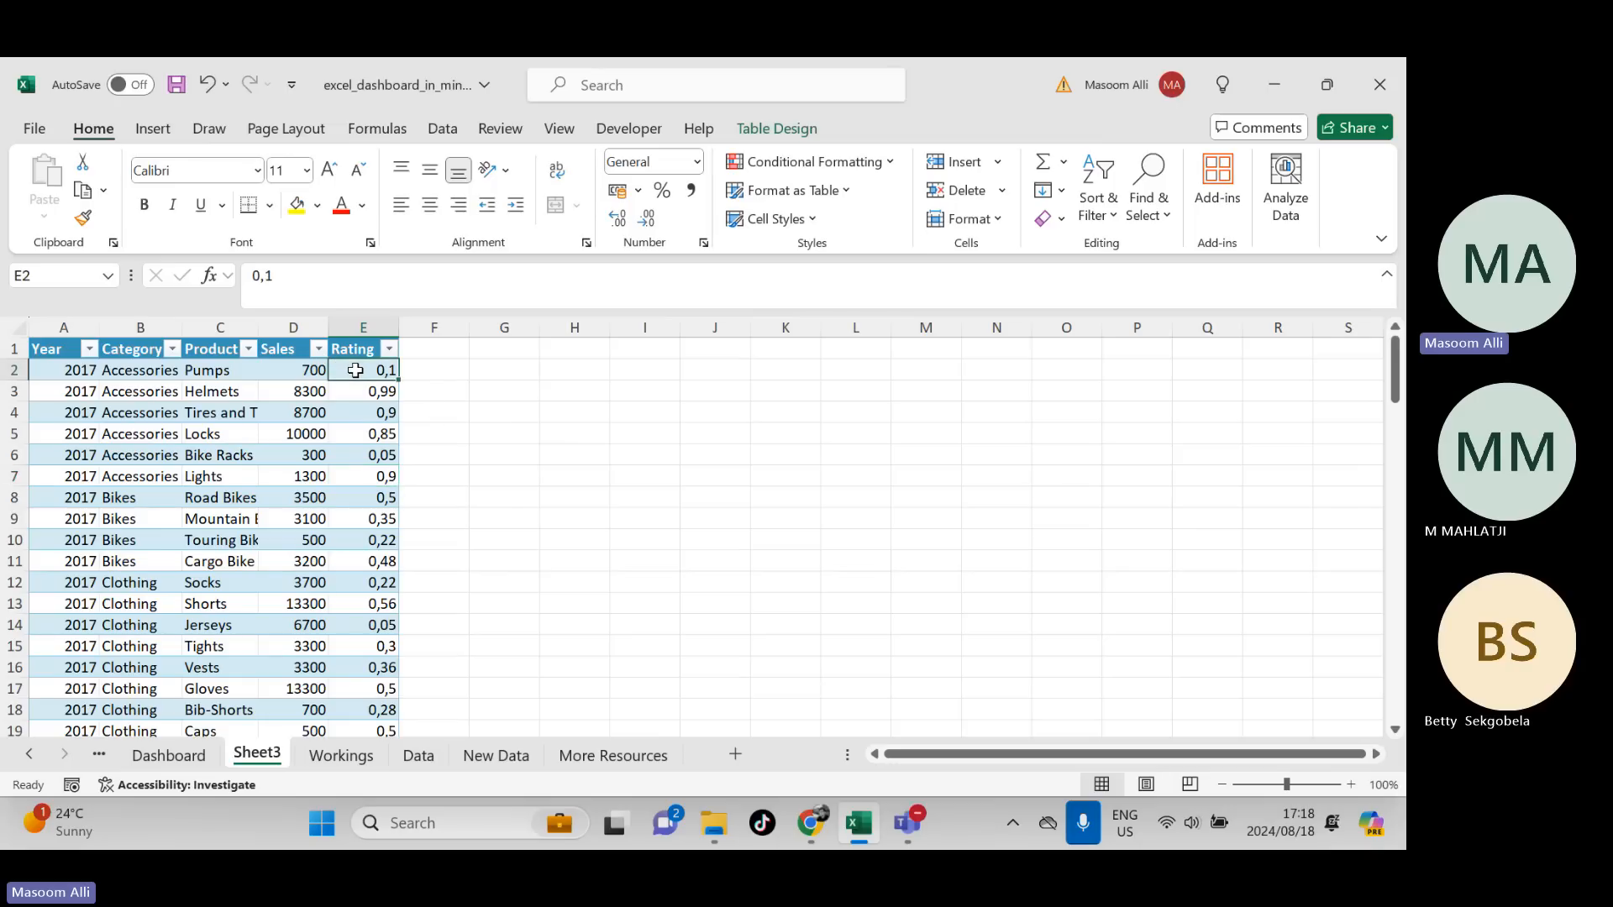
- Check the participants' reactions in the Teams meeting and return to Sheet3 in Excel
left_click(856, 822)
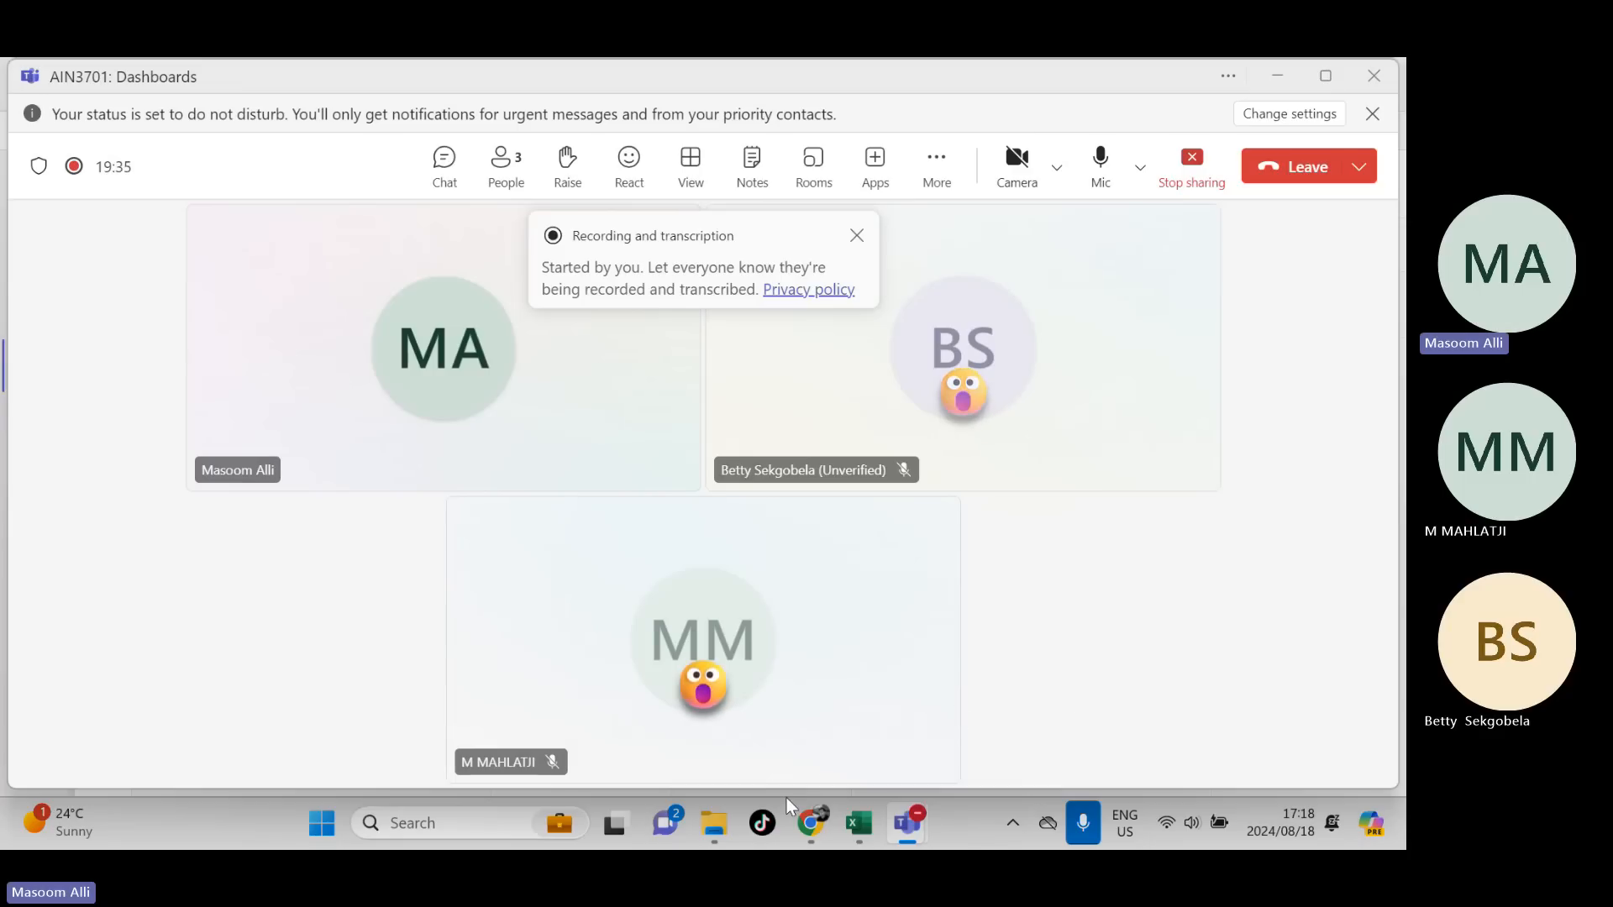
left_click(867, 836)
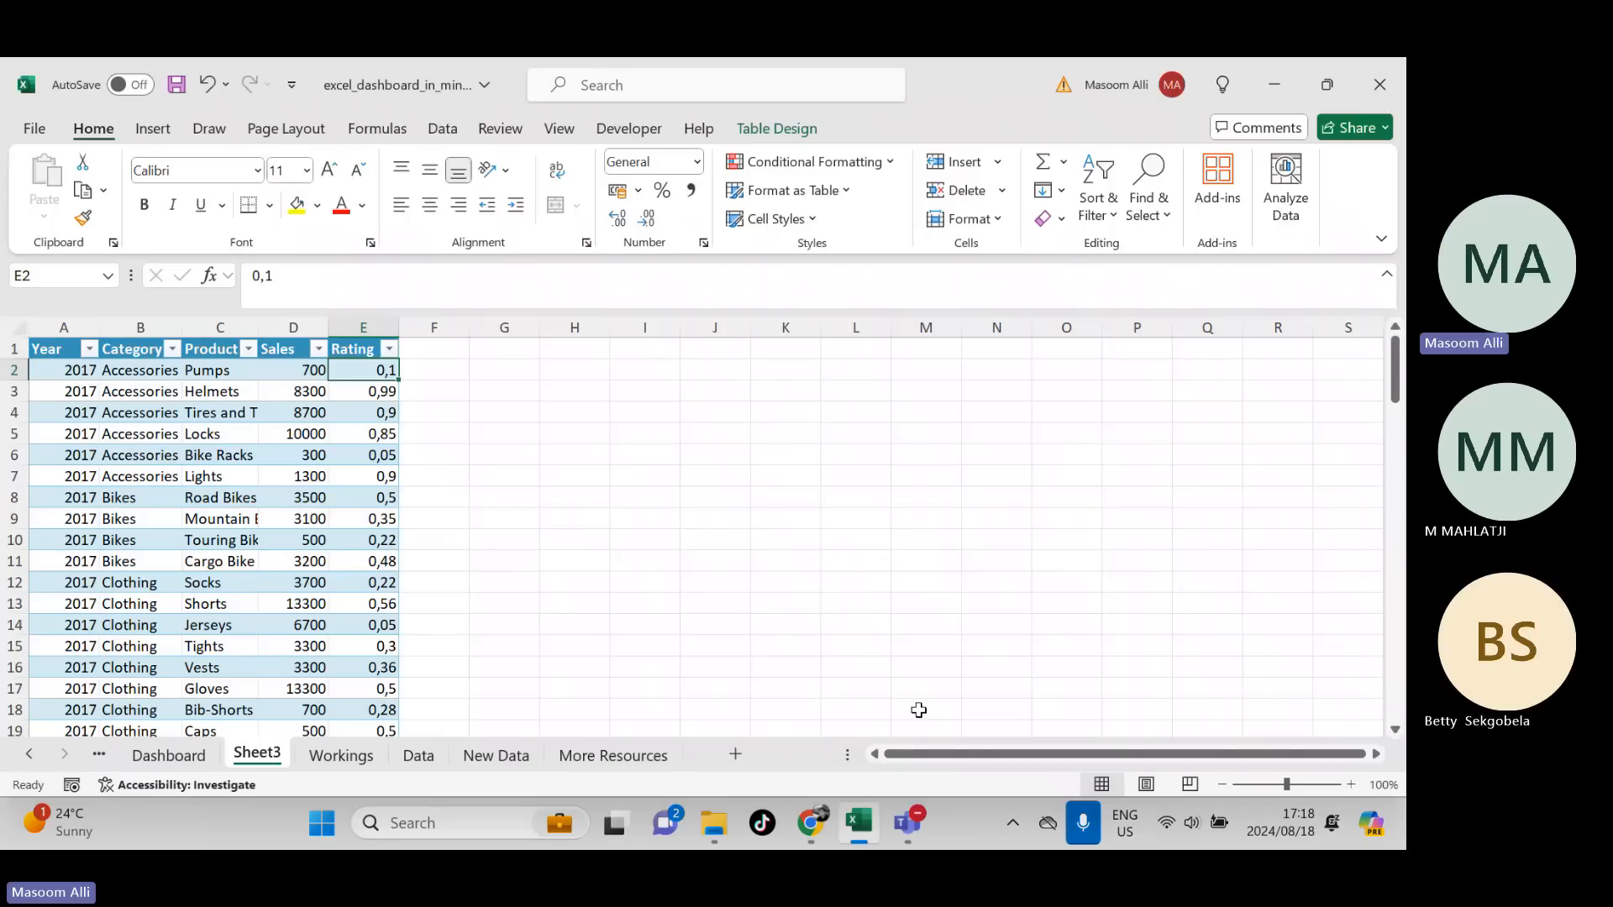
left_click(504, 412)
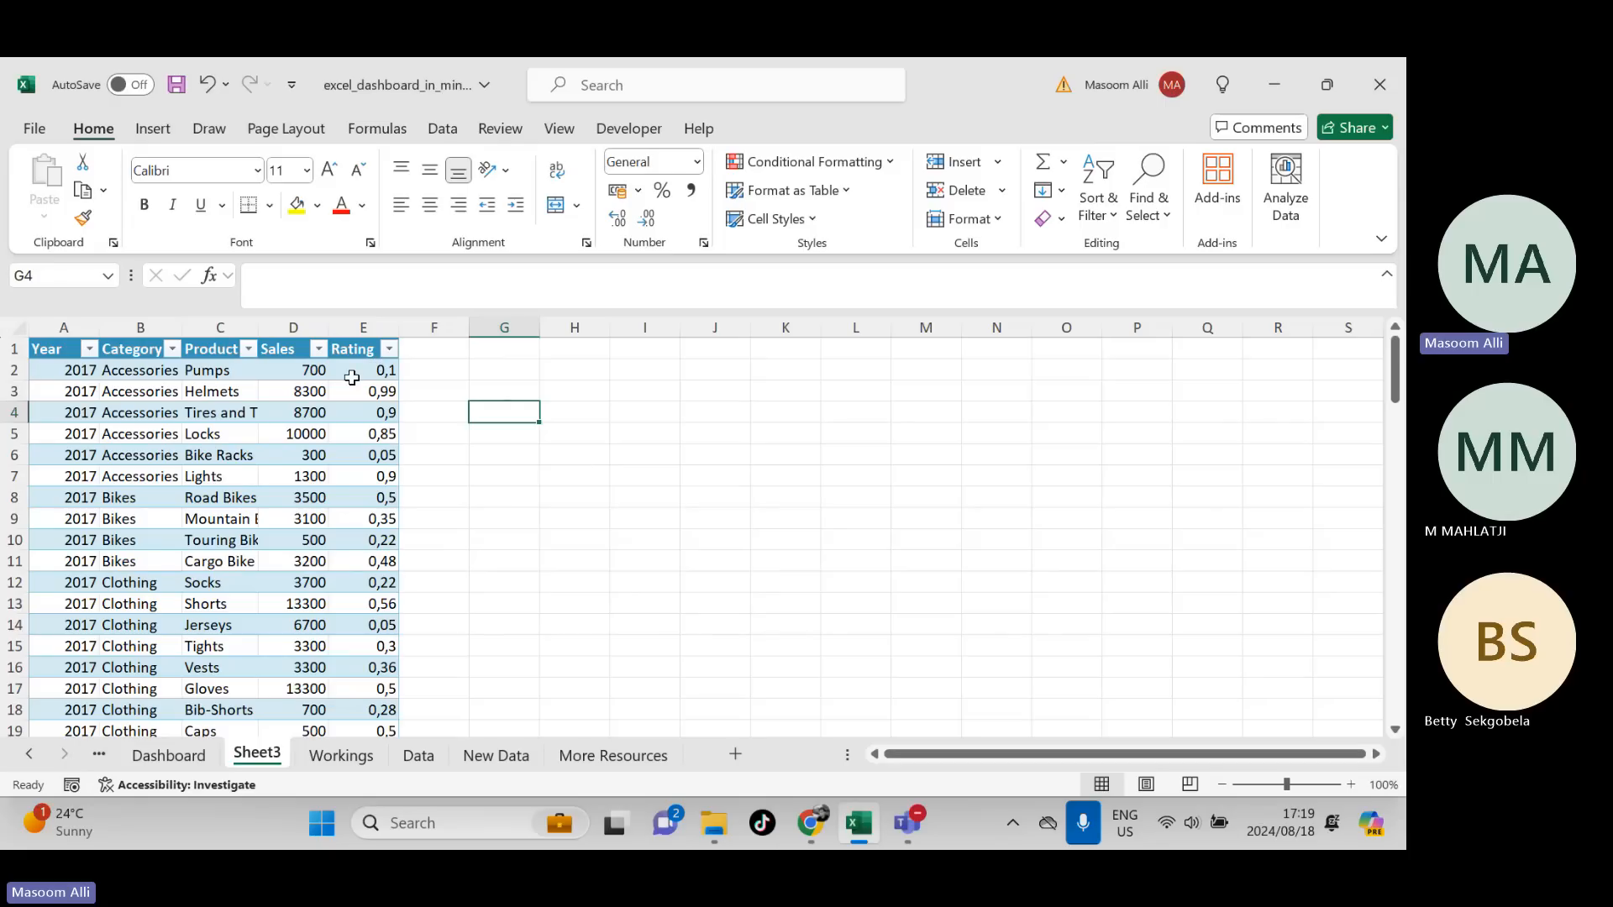
- Format the table's Rating values in E2:E76 as Percentage
left_click_drag(357, 370, 360, 647)
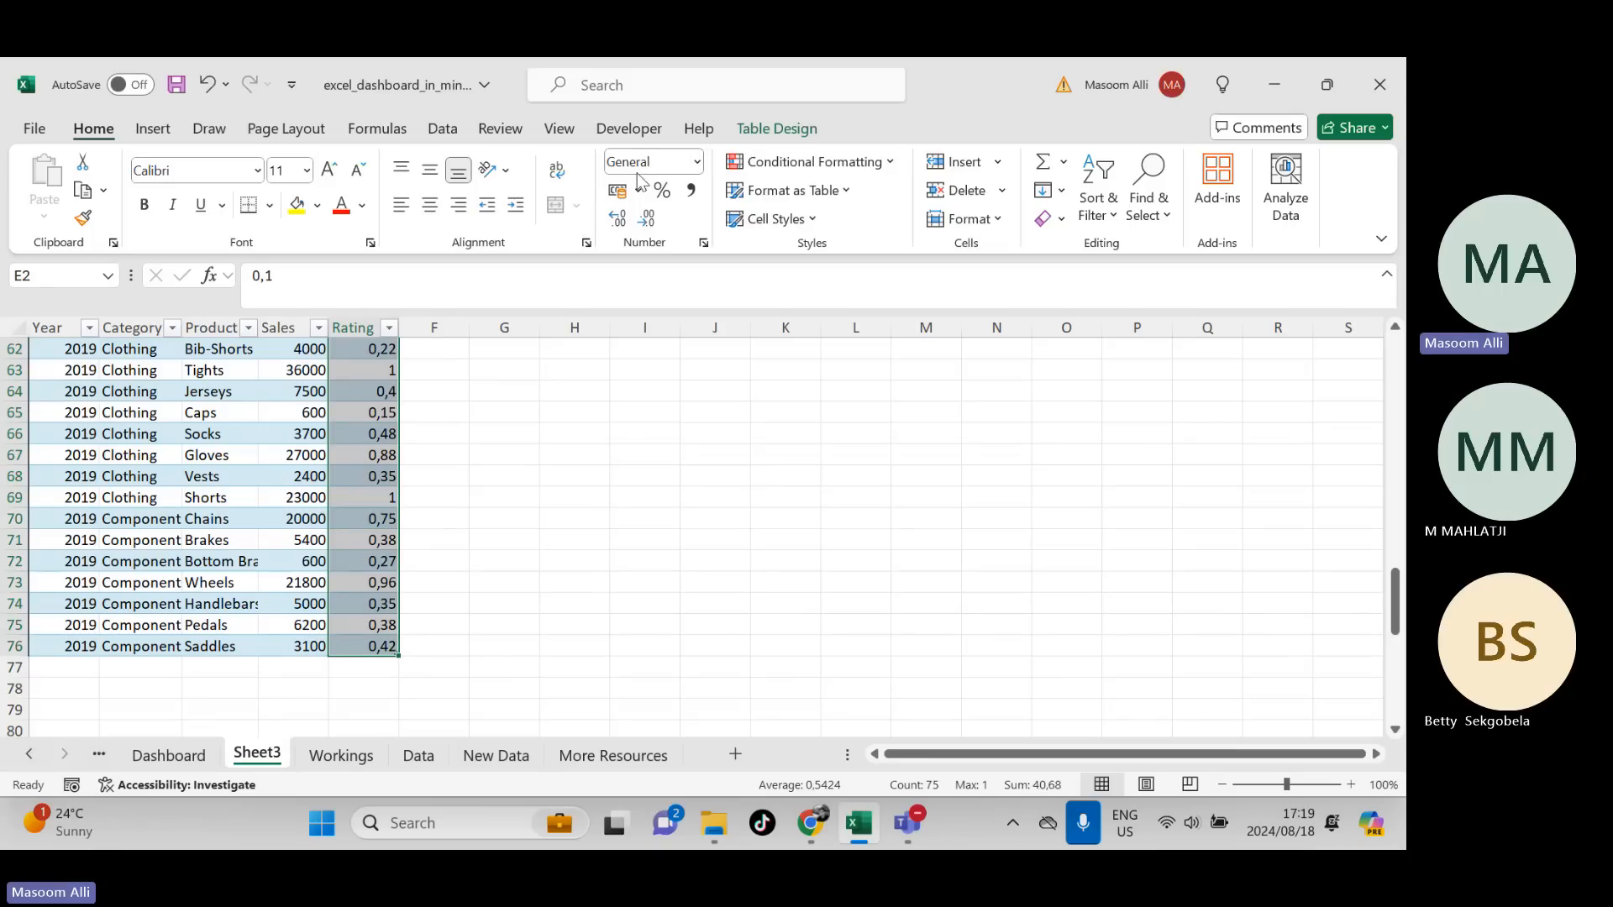
left_click(698, 164)
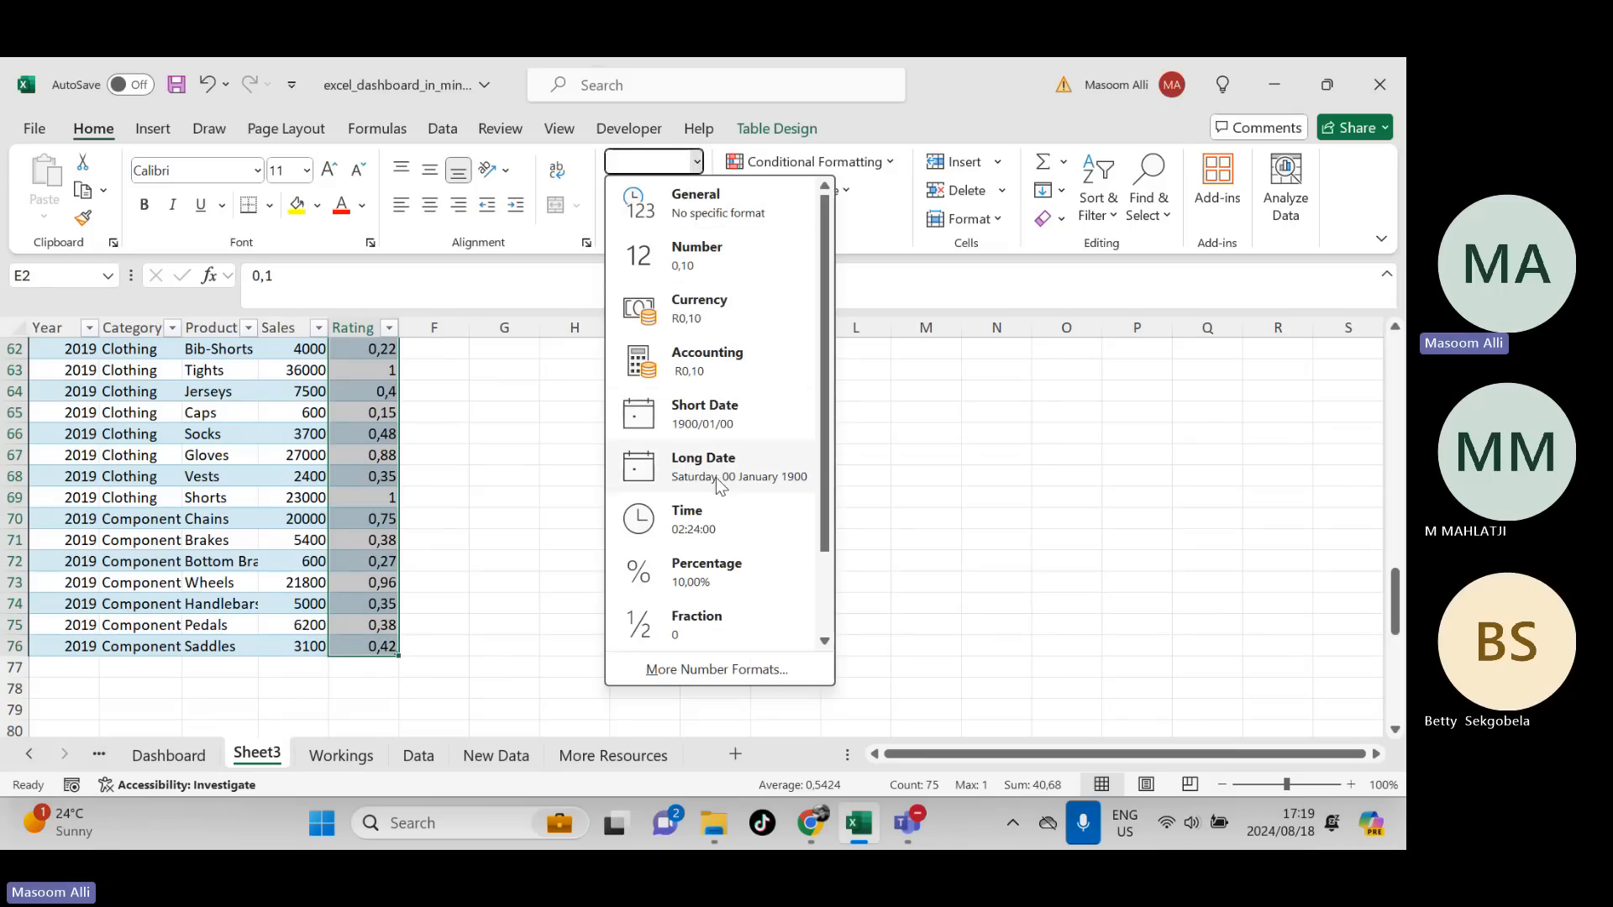
left_click(706, 573)
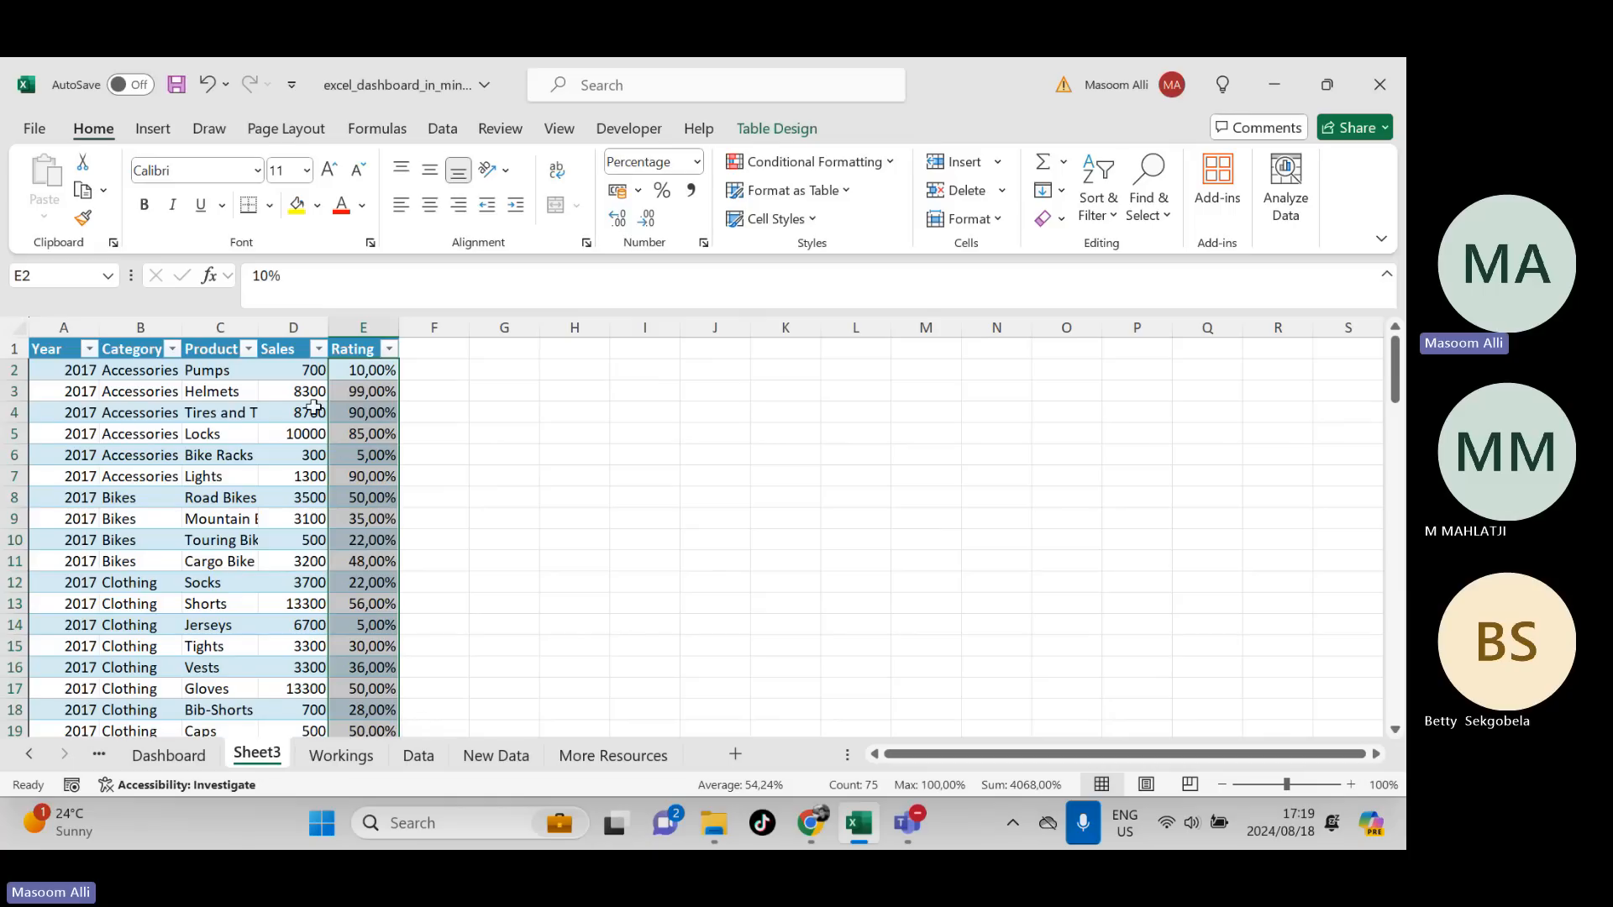
- Format the table's Sales values in D2:D76 as Currency
left_click(291, 392)
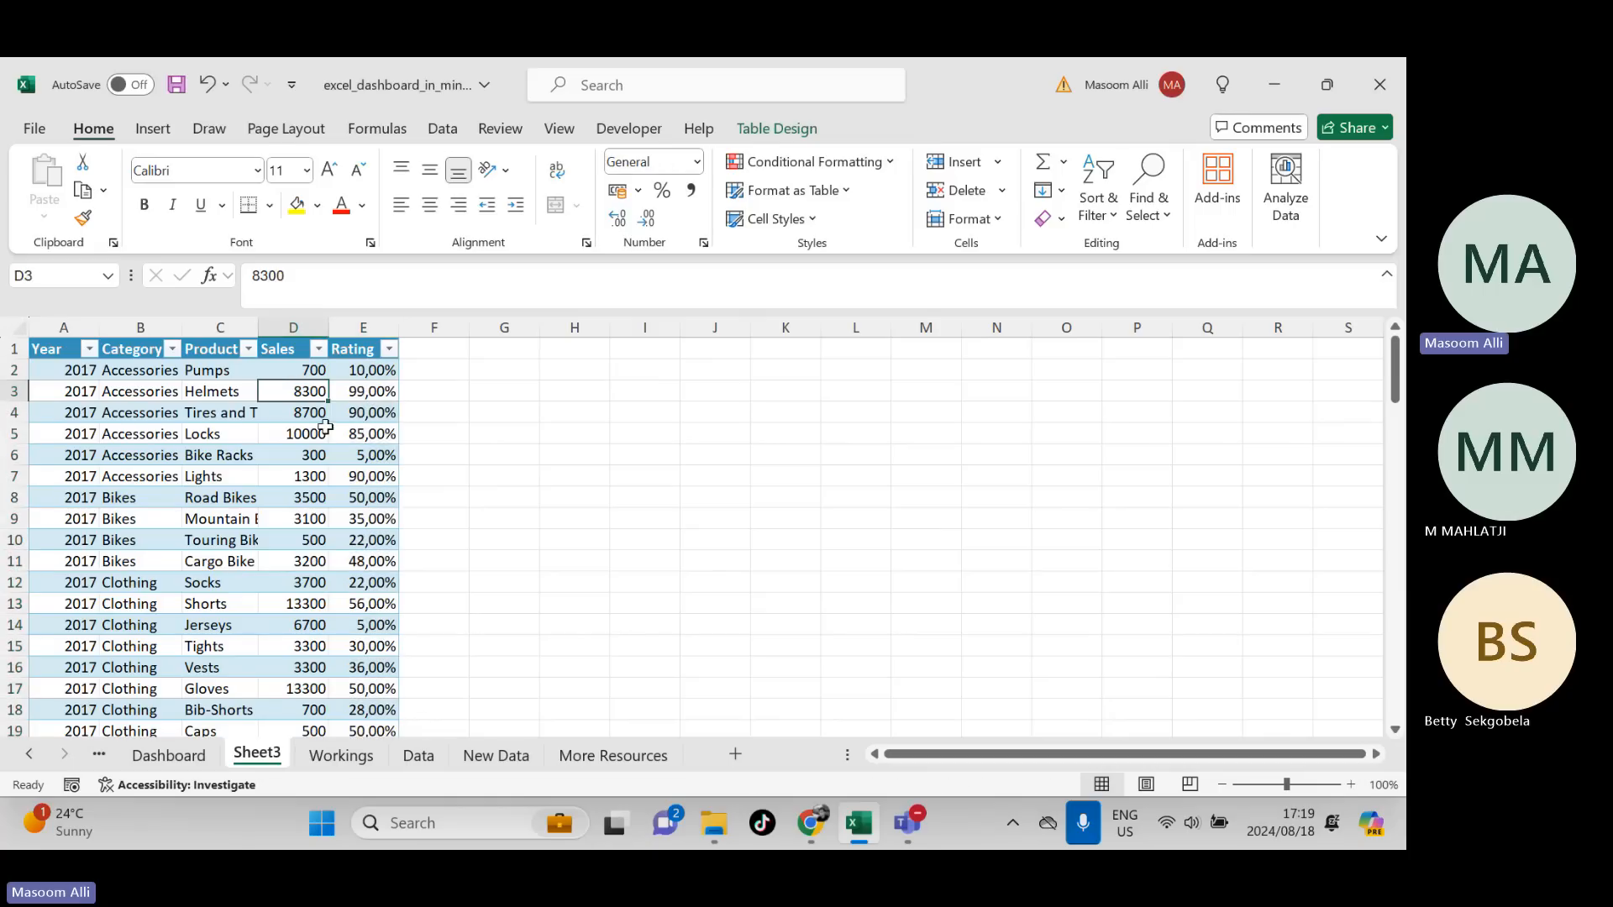
left_click(297, 371)
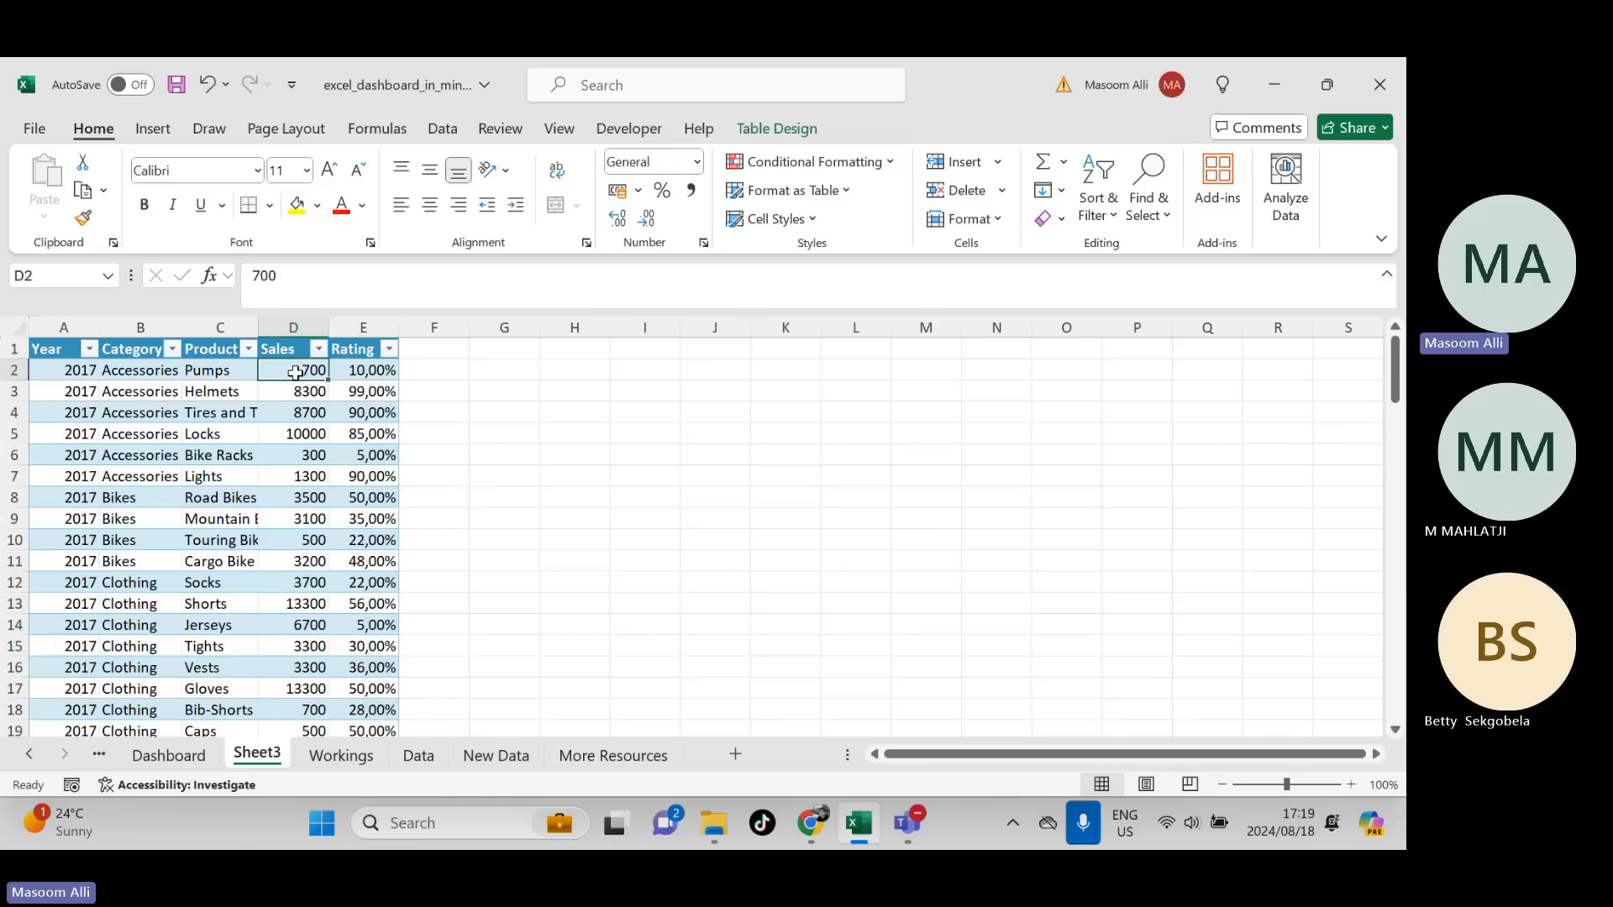
left_click(288, 390)
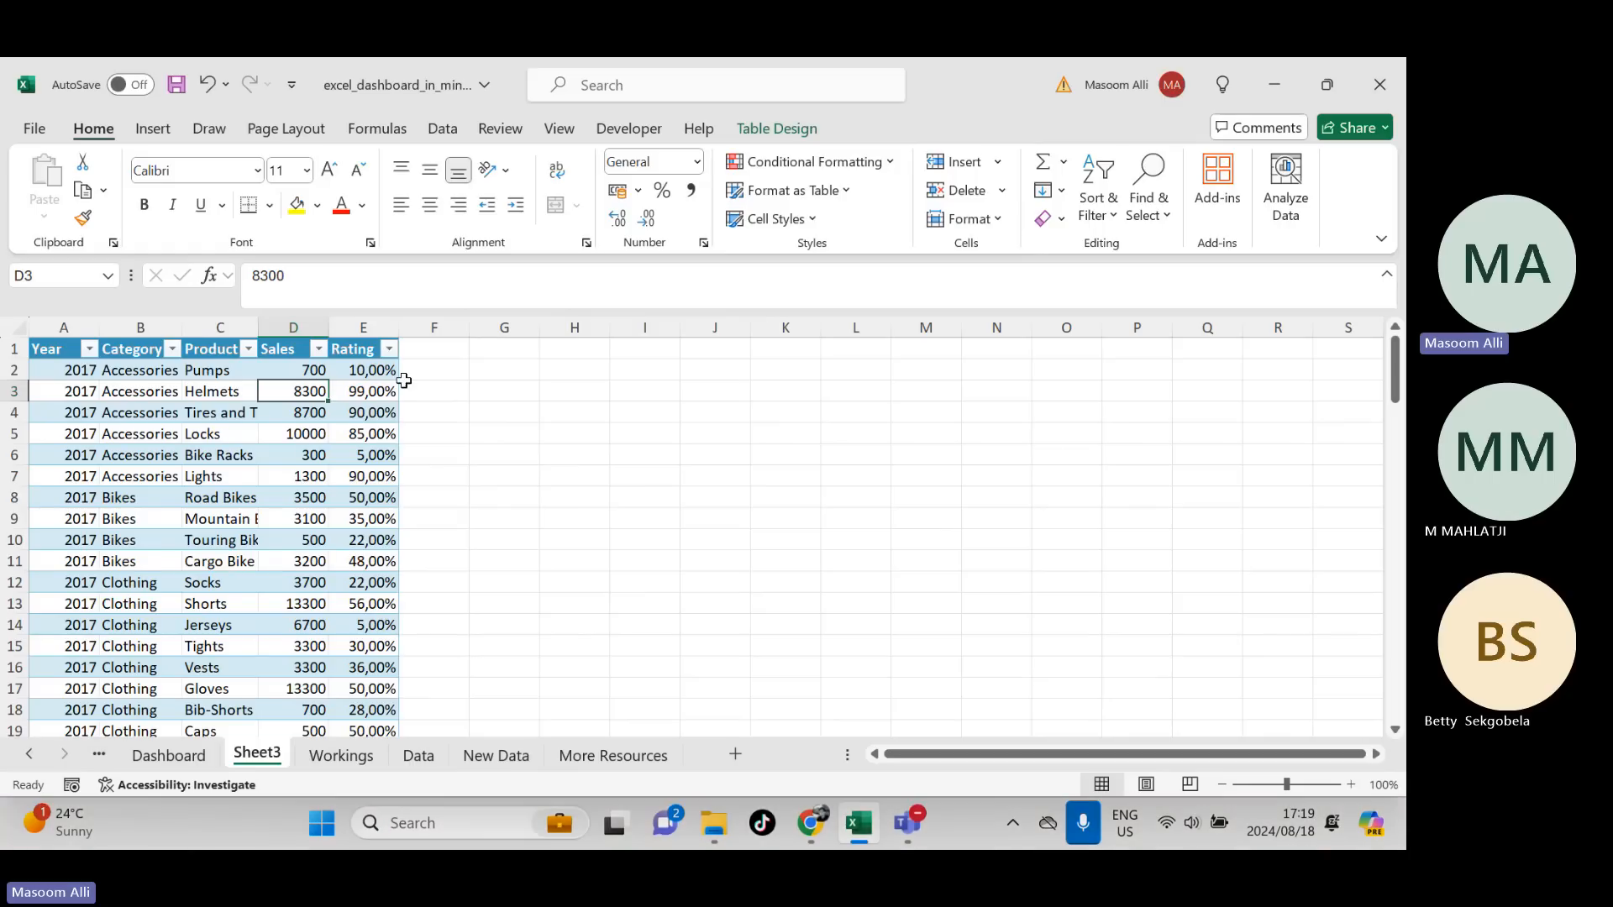
left_click_drag(299, 367, 332, 664)
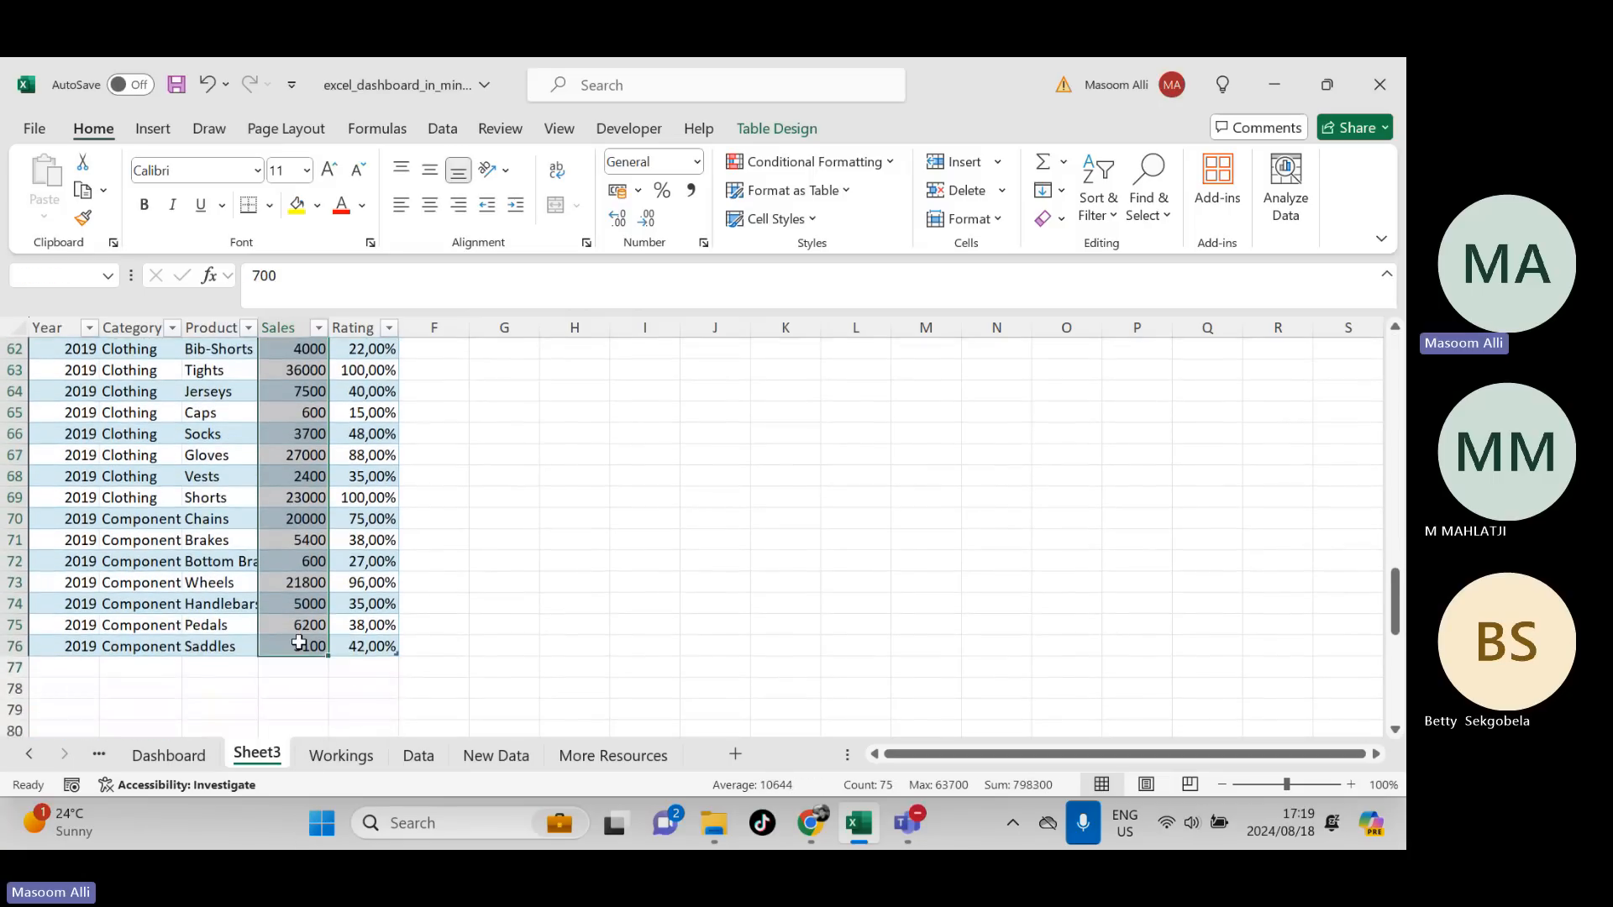
left_click(698, 164)
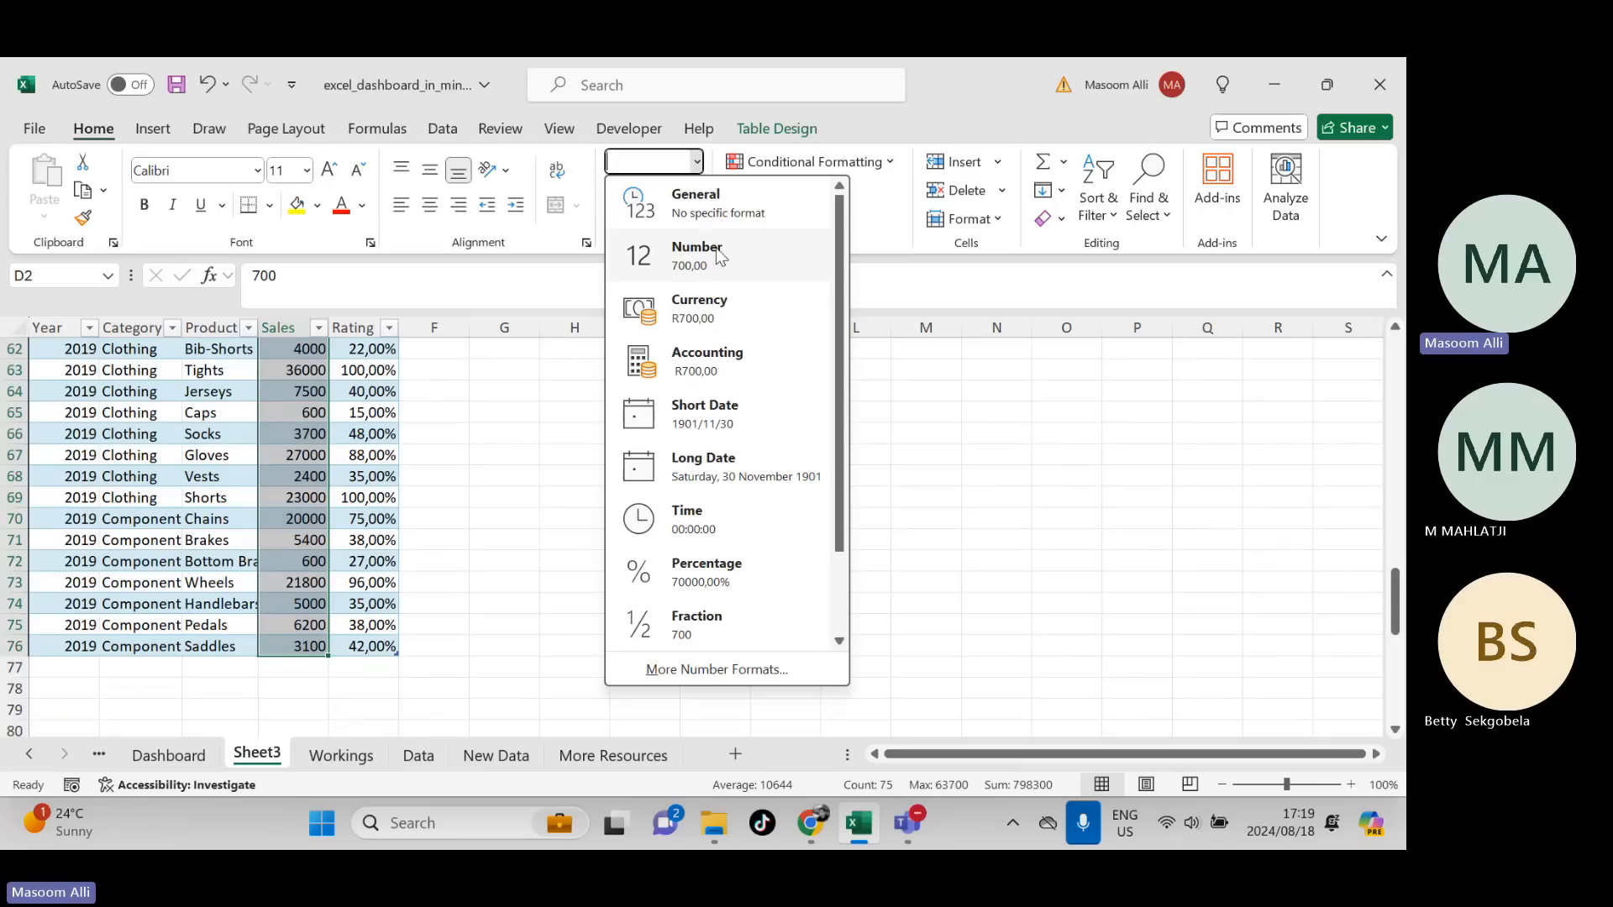
left_click(699, 316)
left_click(583, 519)
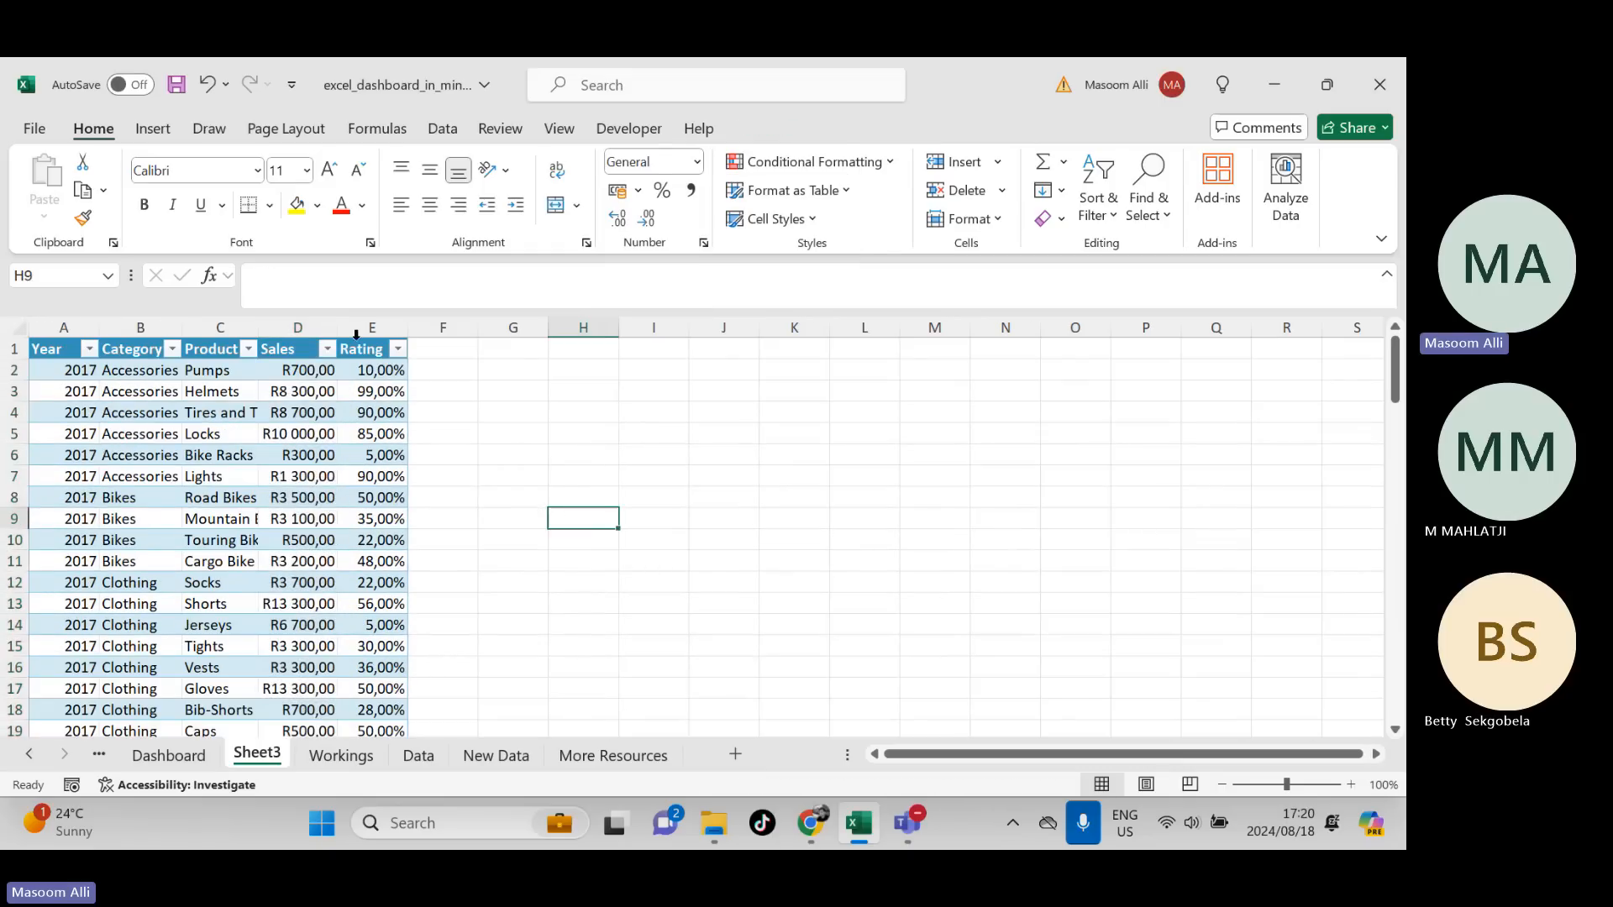
- Widen the table's Category, Product, Sales and Rating columns on Sheet3 so that all entries fit
left_click_drag(264, 323, 320, 323)
left_click_drag(178, 318, 245, 318)
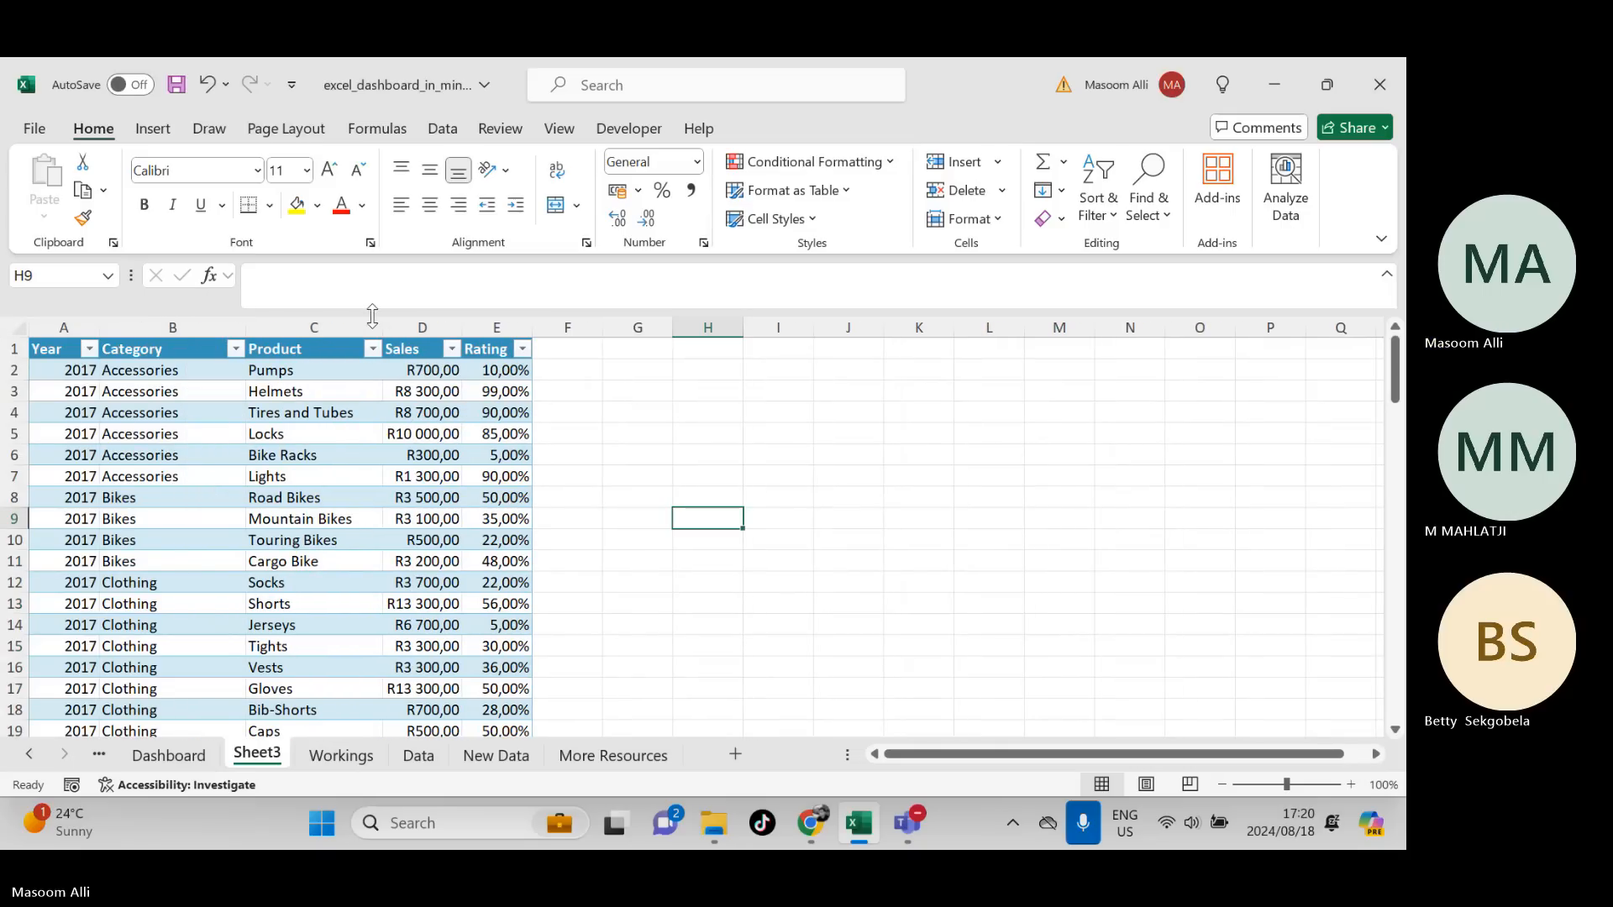
left_click_drag(382, 323, 651, 322)
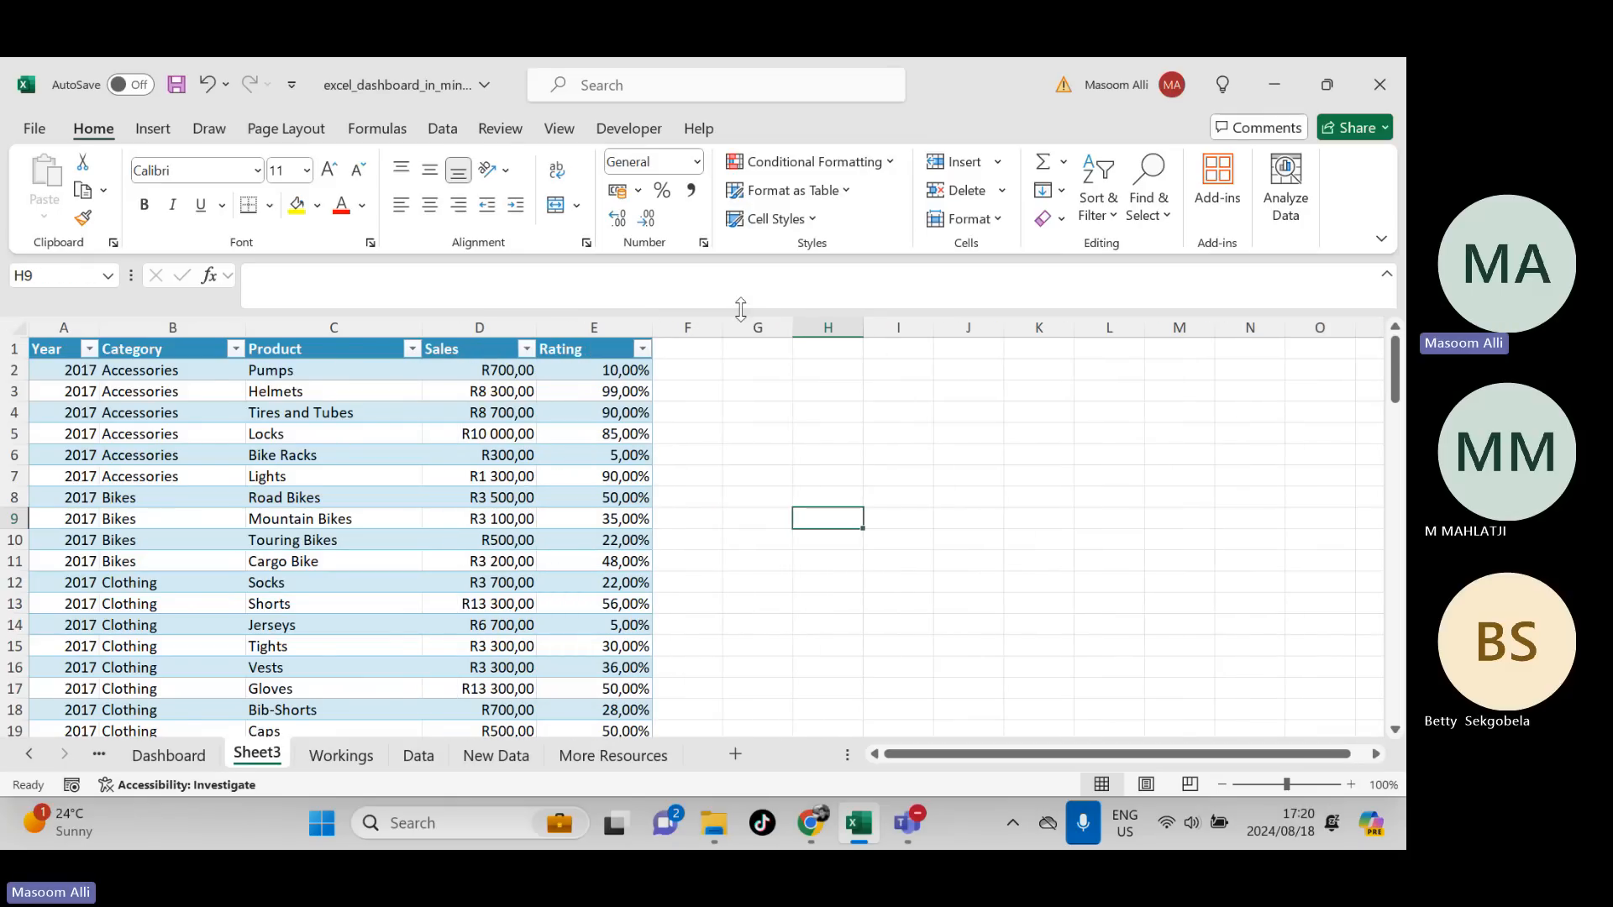
- Filter the table's Year column to show only the 2017 records and look through them
mouse_move(1393, 370)
left_mouse_down()
mouse_move(1404, 634)
mouse_move(1394, 369)
left_mouse_up()
left_click(91, 350)
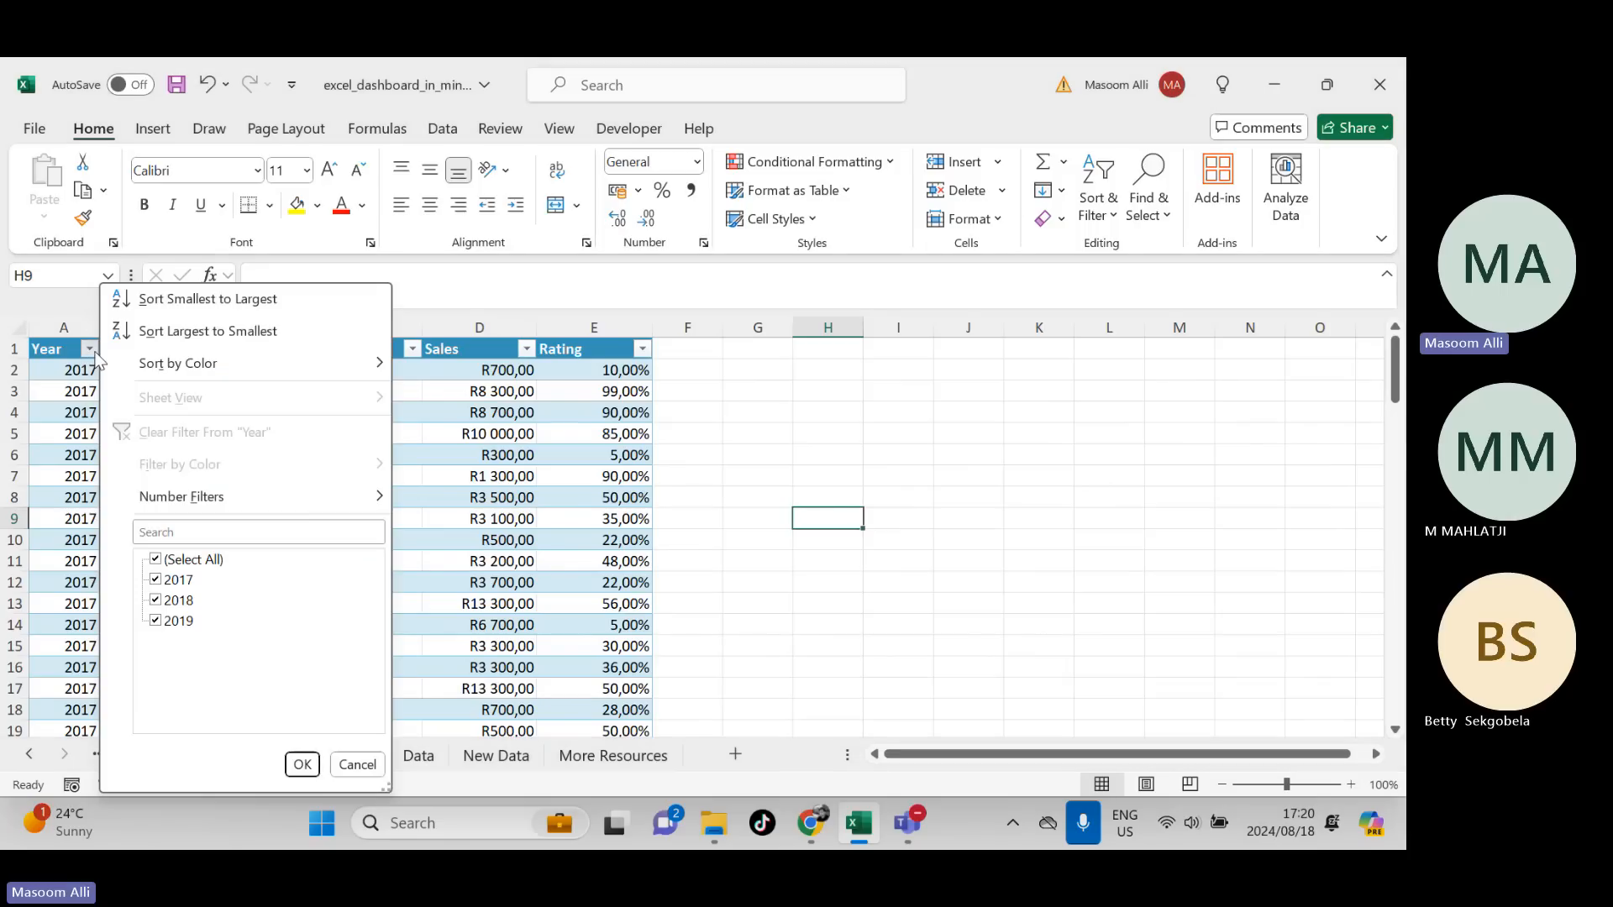
left_click(166, 561)
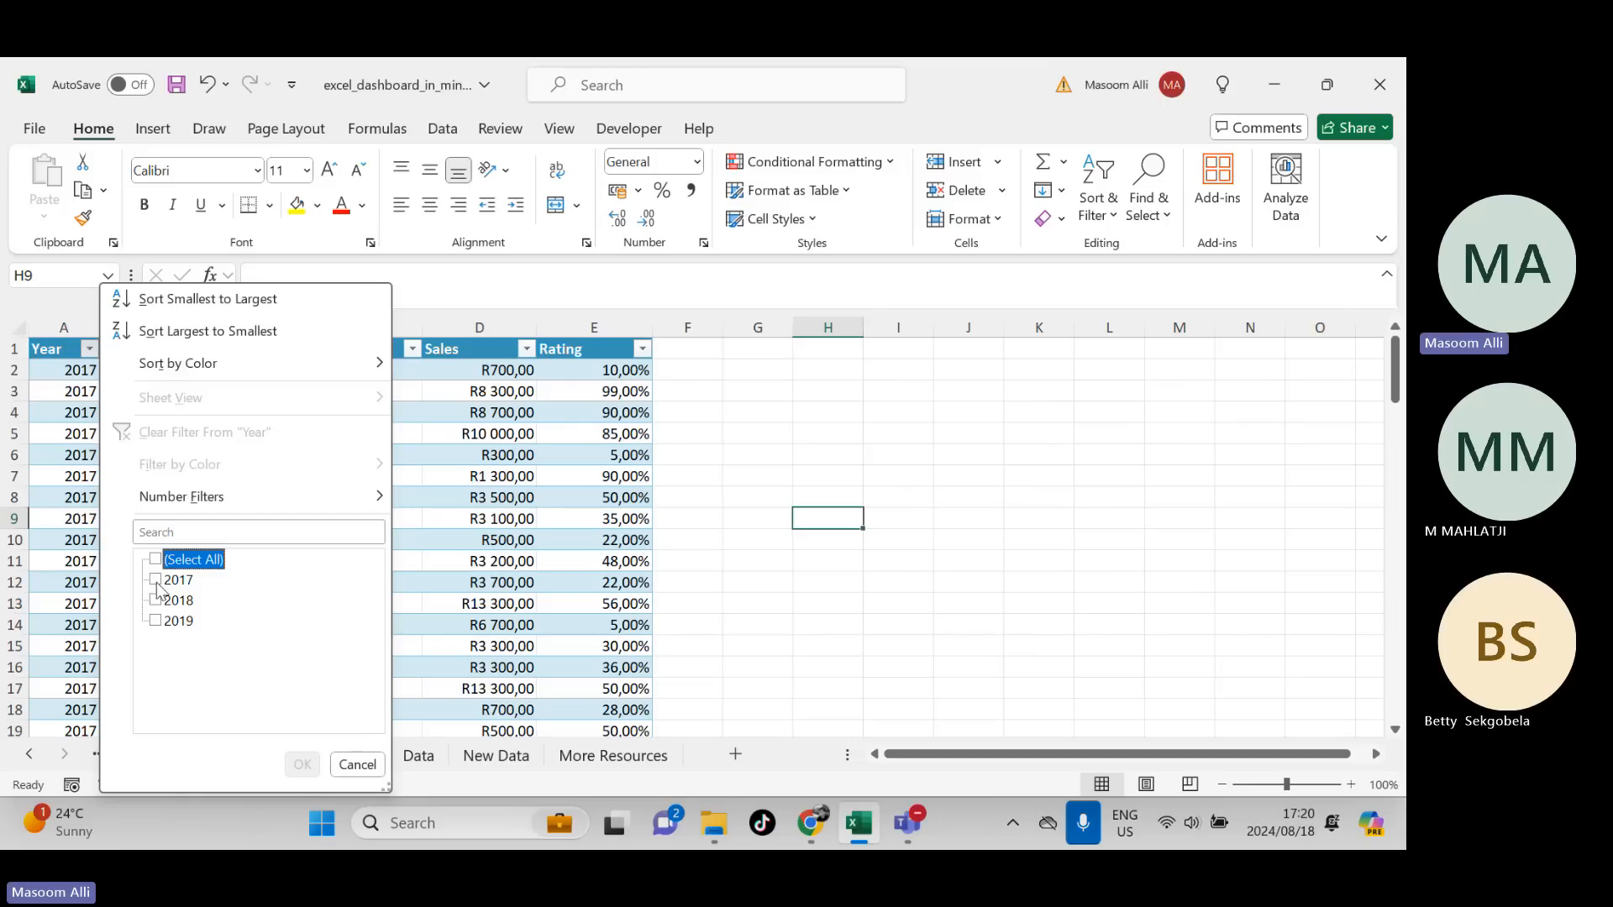
left_click(154, 580)
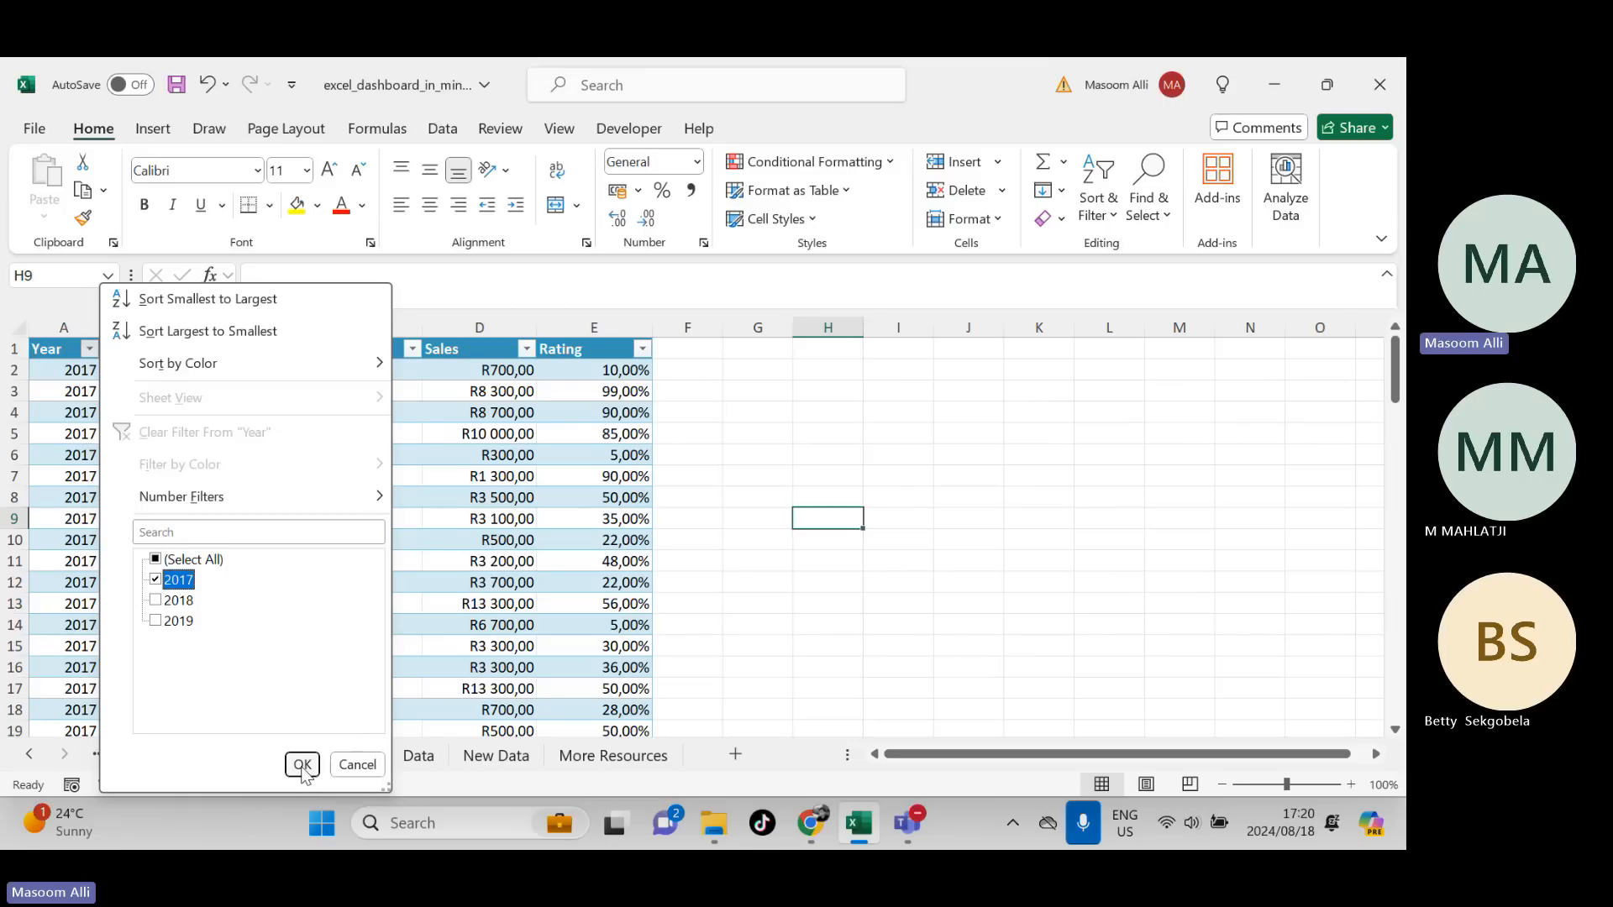
left_click(302, 765)
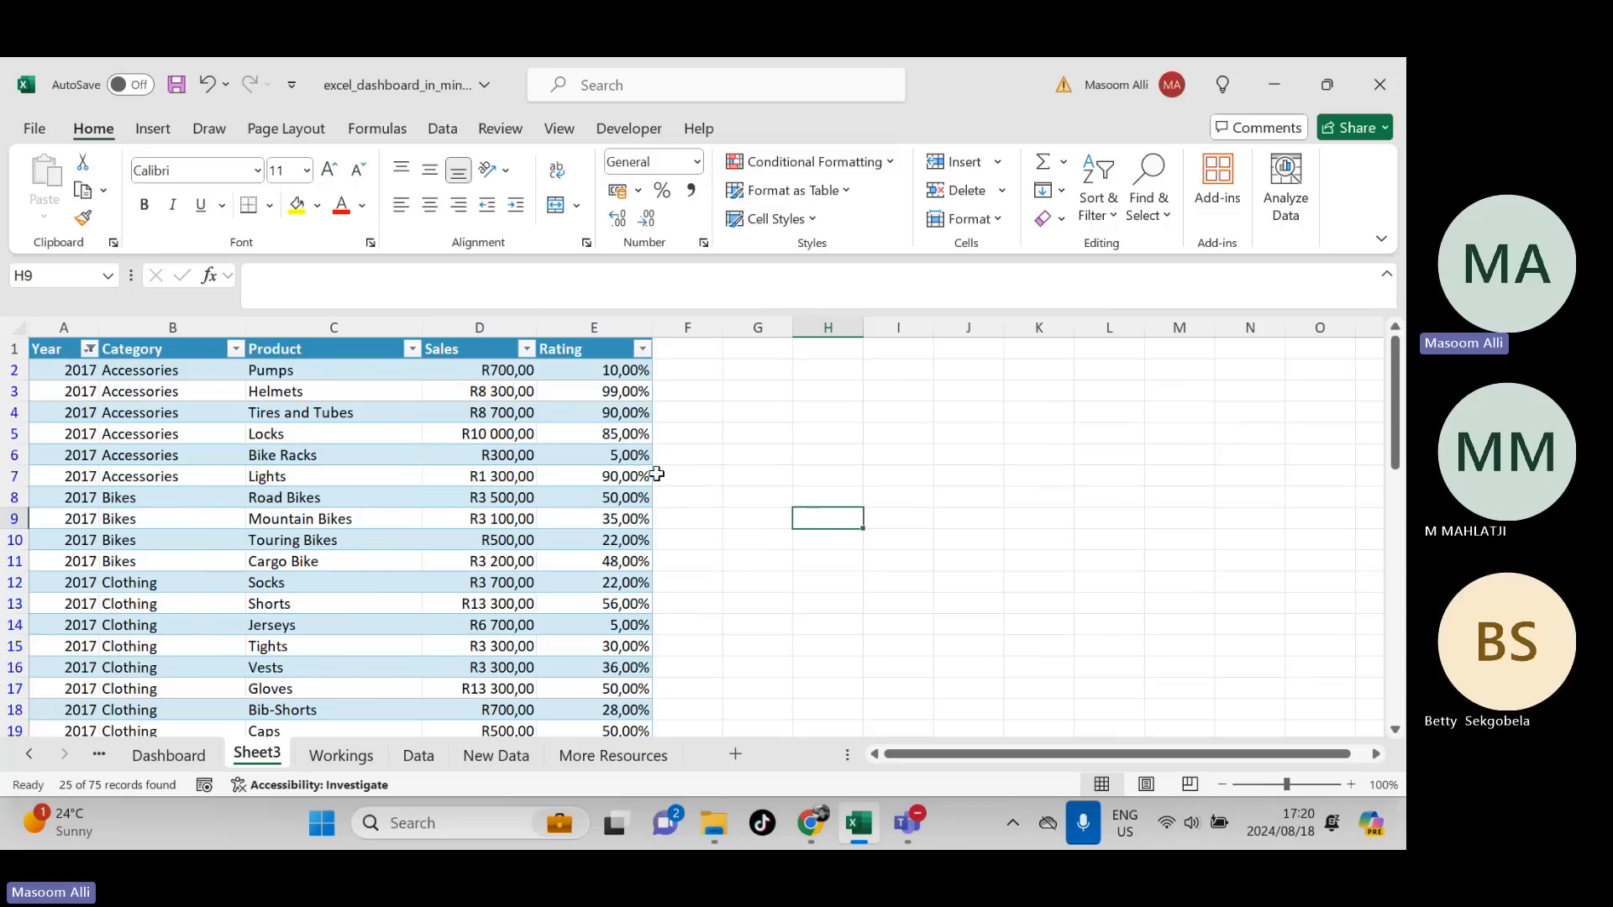
left_click_drag(1400, 422, 1371, 377)
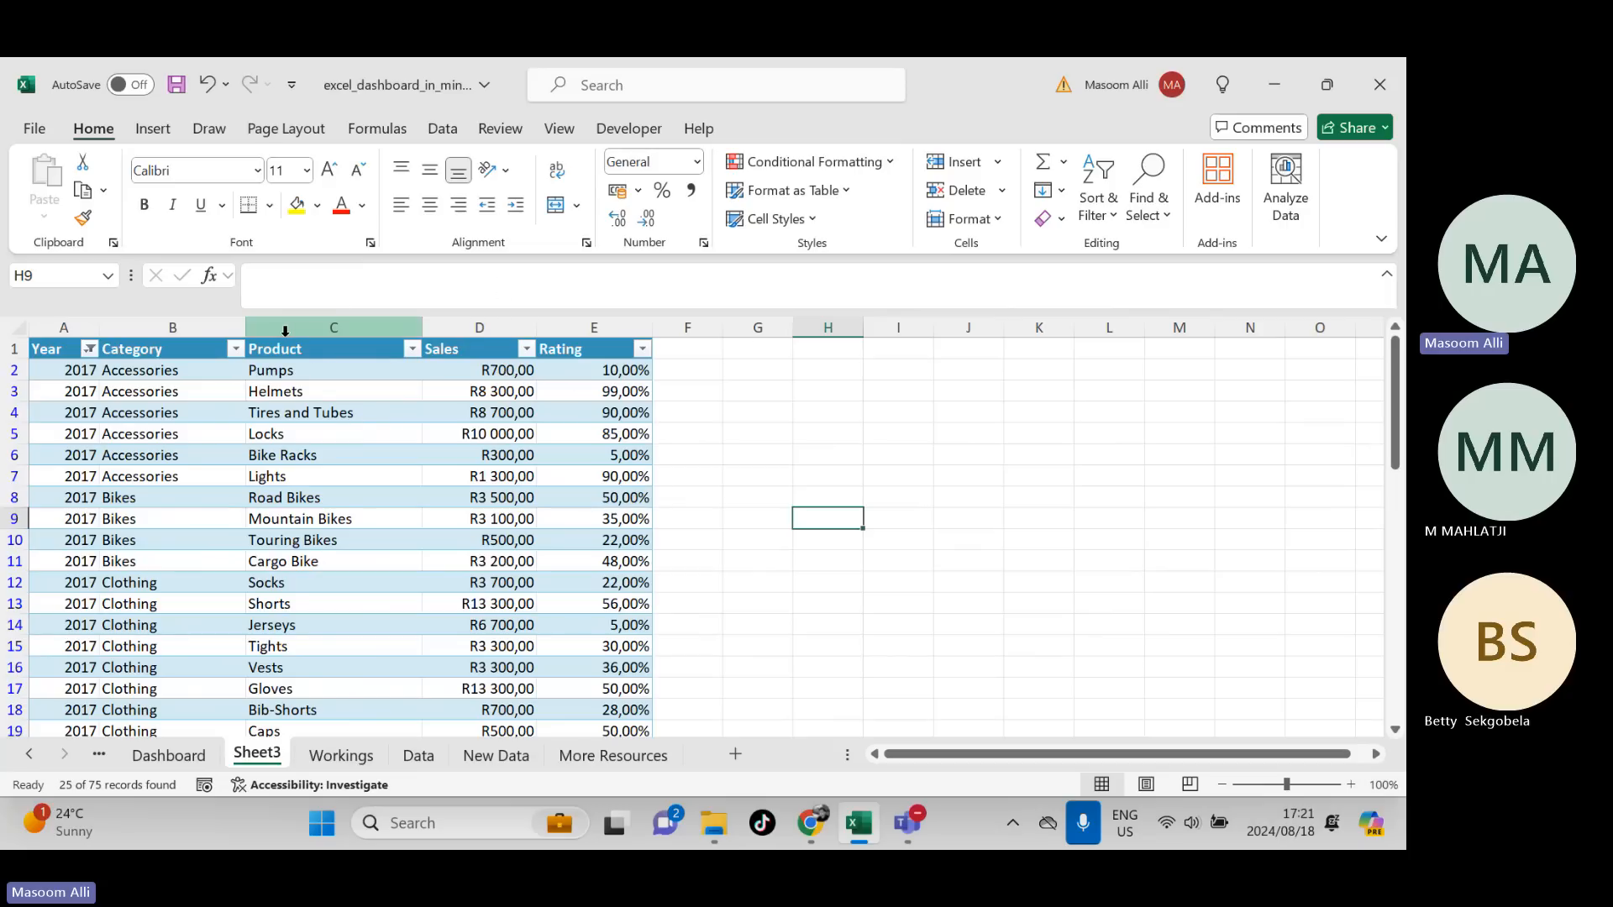
- Filter the table's Category column to show only Accessories
left_click(240, 350)
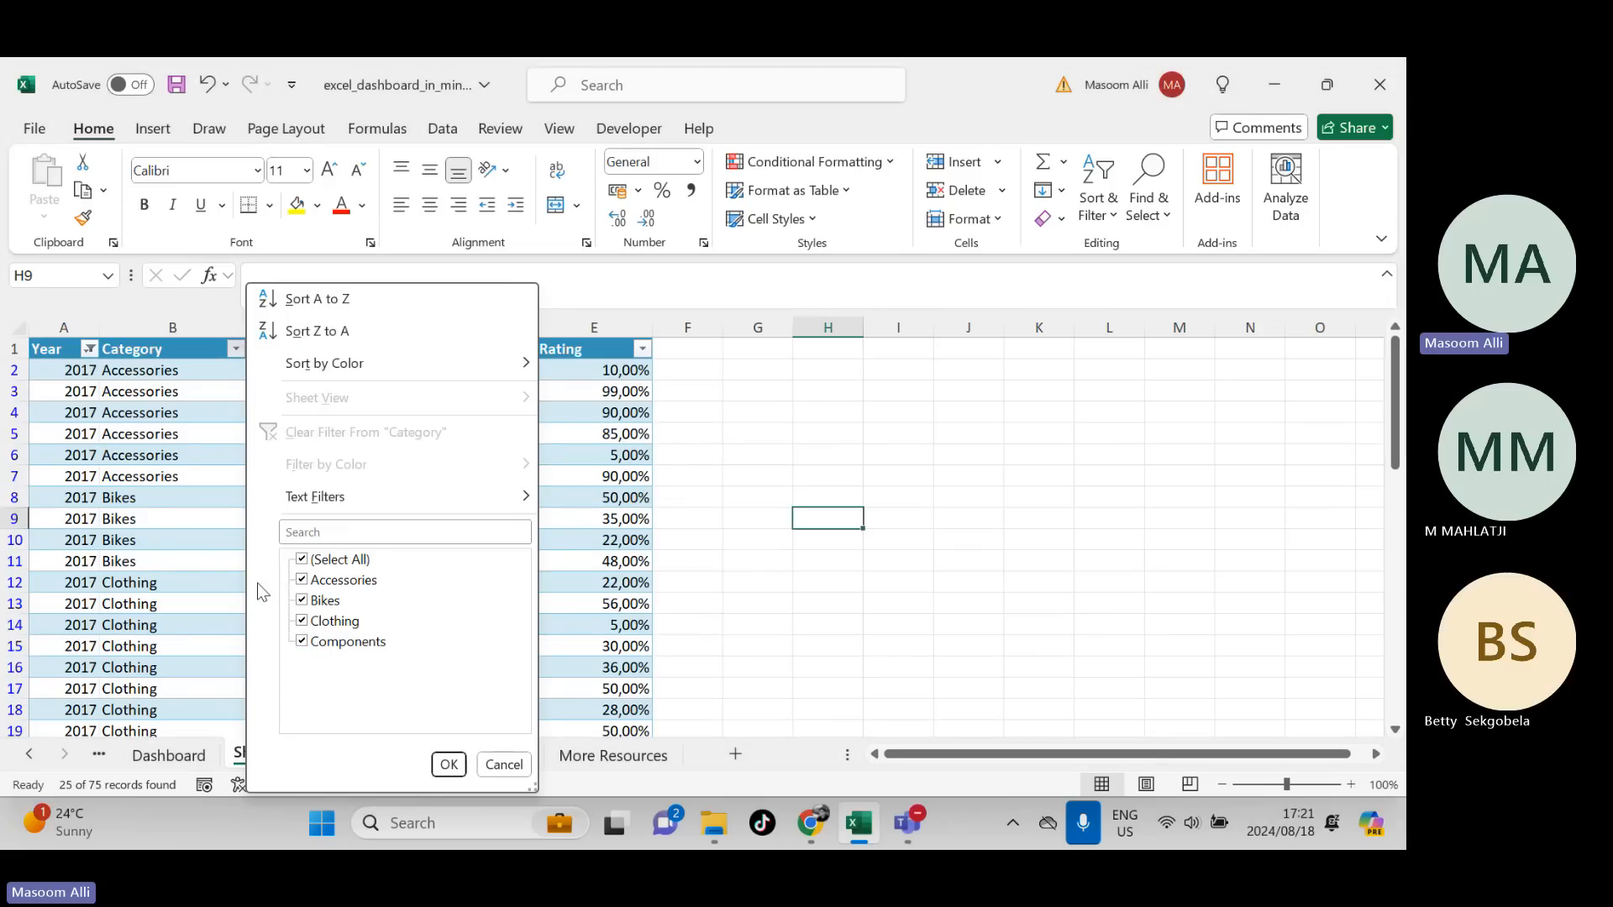
left_click(300, 560)
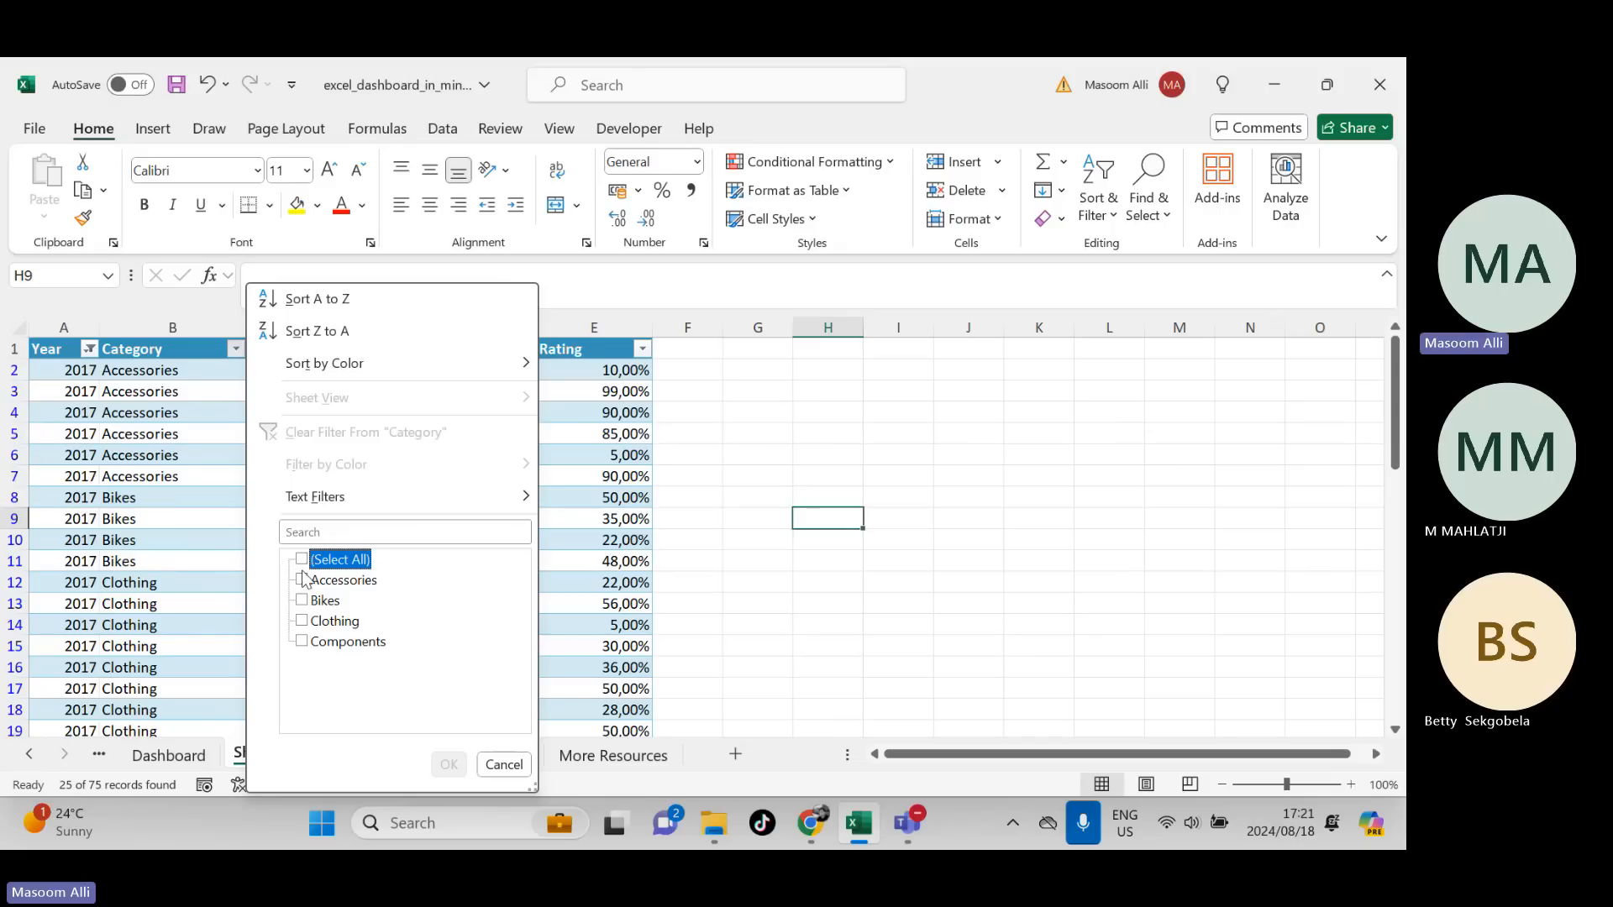
left_click(302, 579)
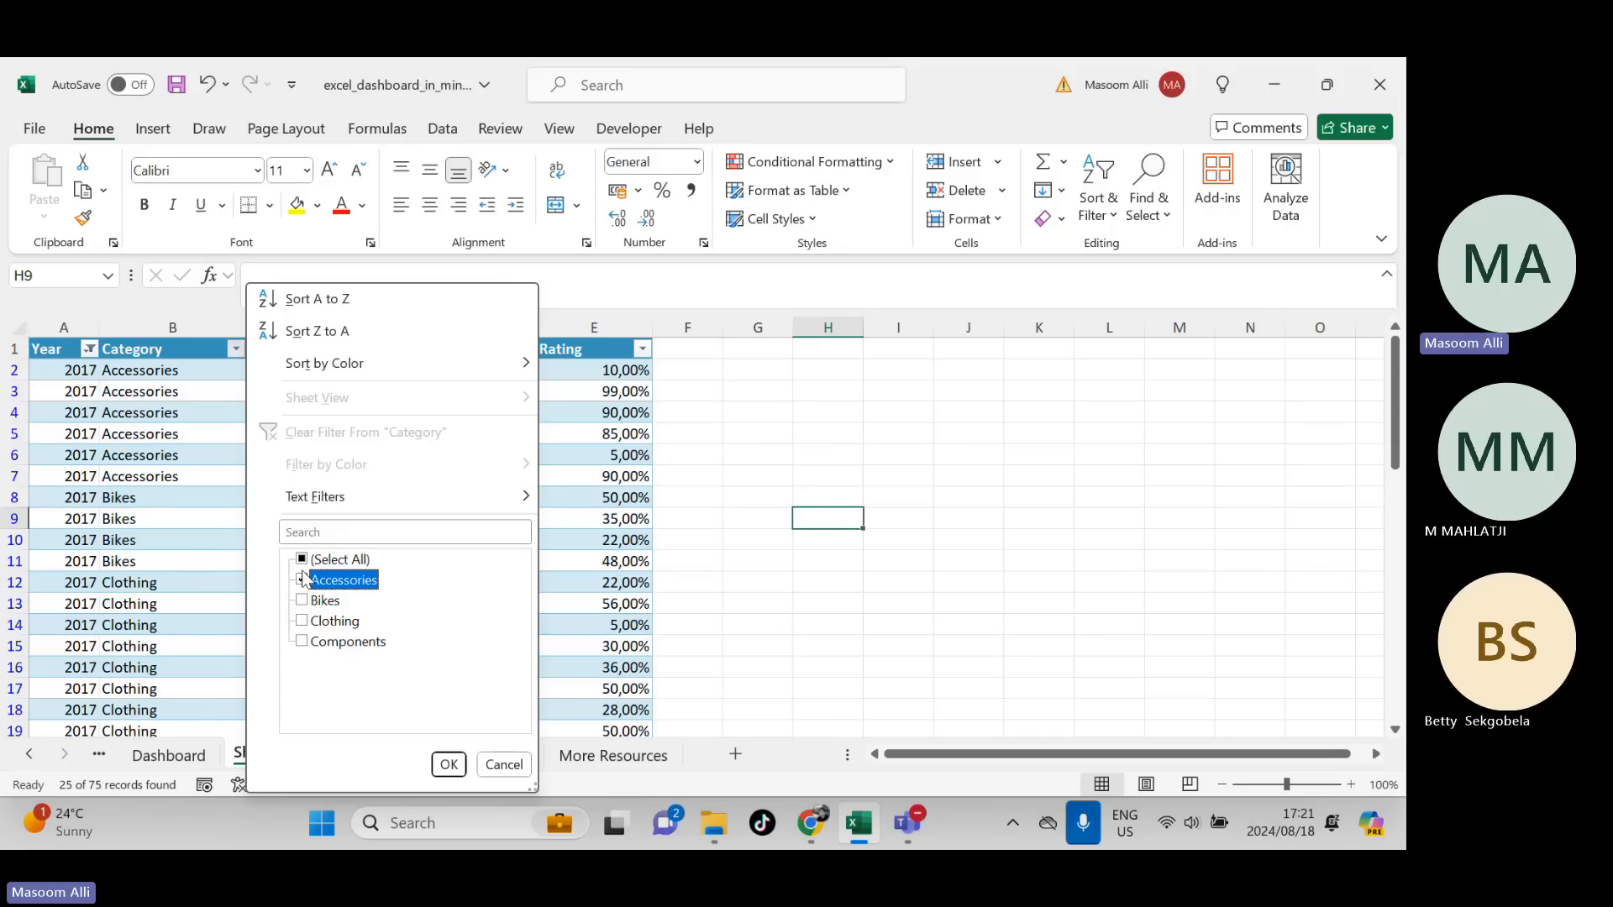
left_click(448, 765)
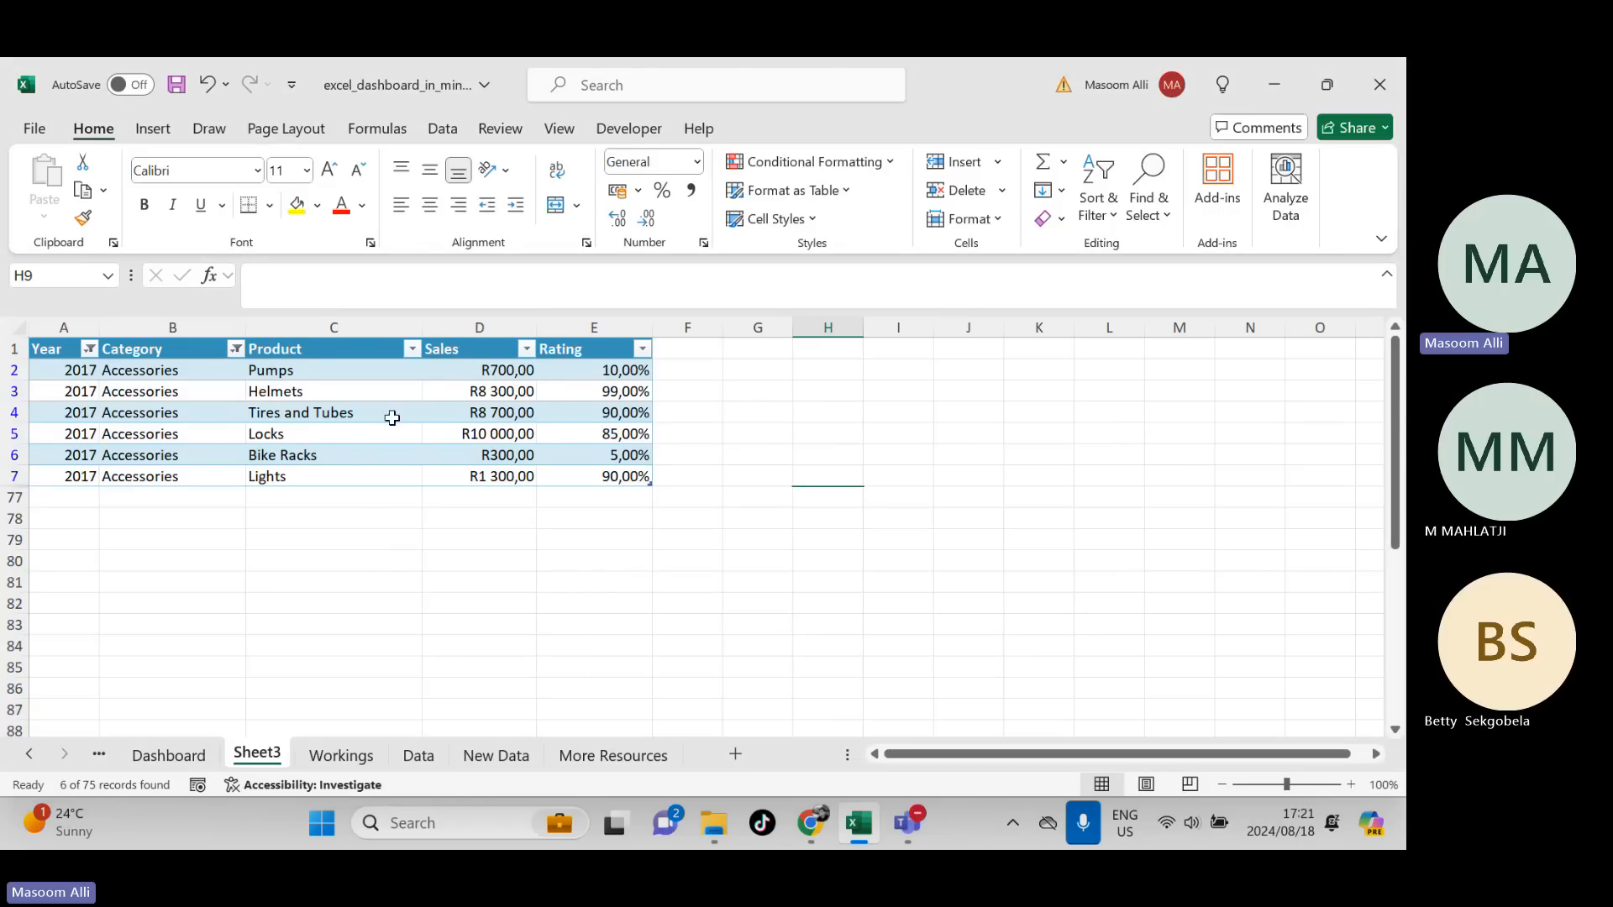
- Change the Category filter to show only Bikes instead of Accessories
left_click(237, 350)
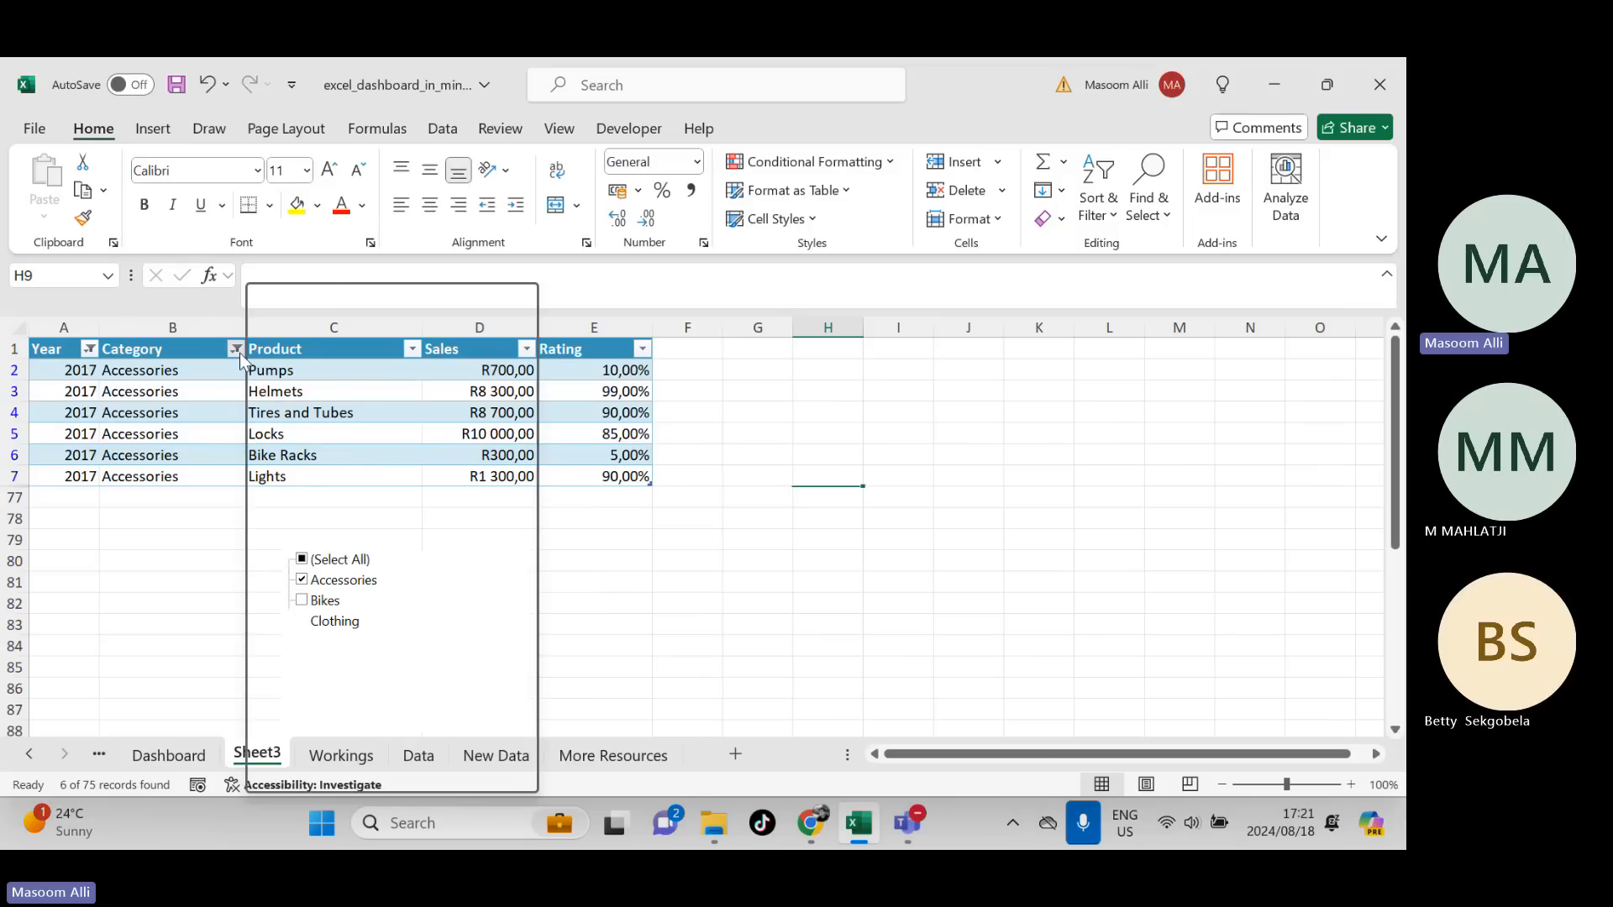
left_click(302, 580)
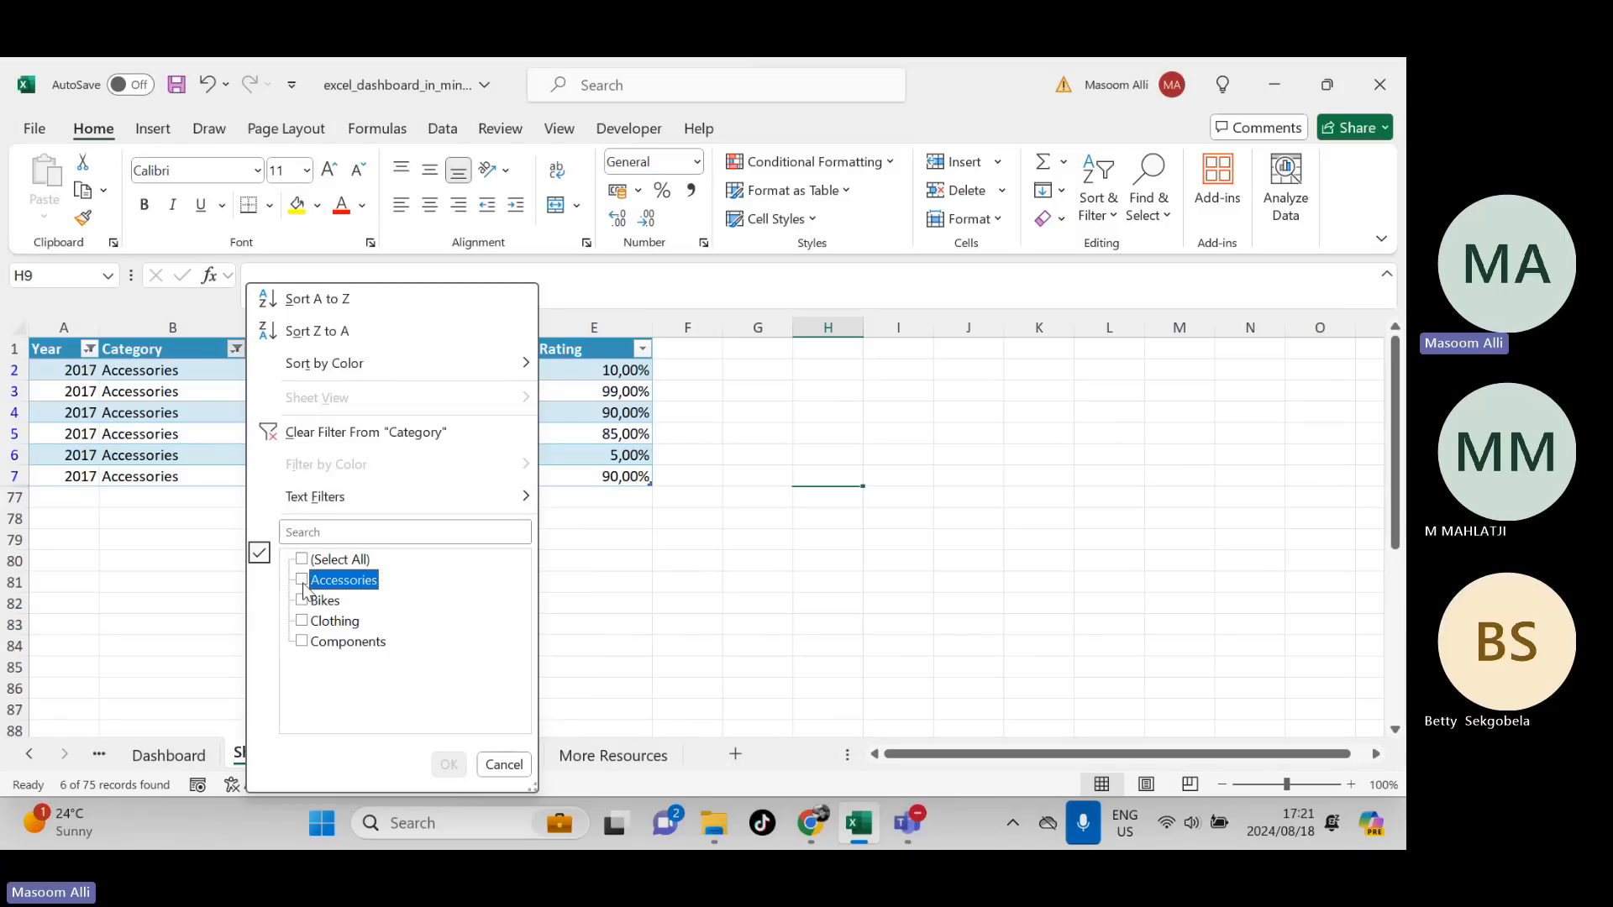
left_click(302, 600)
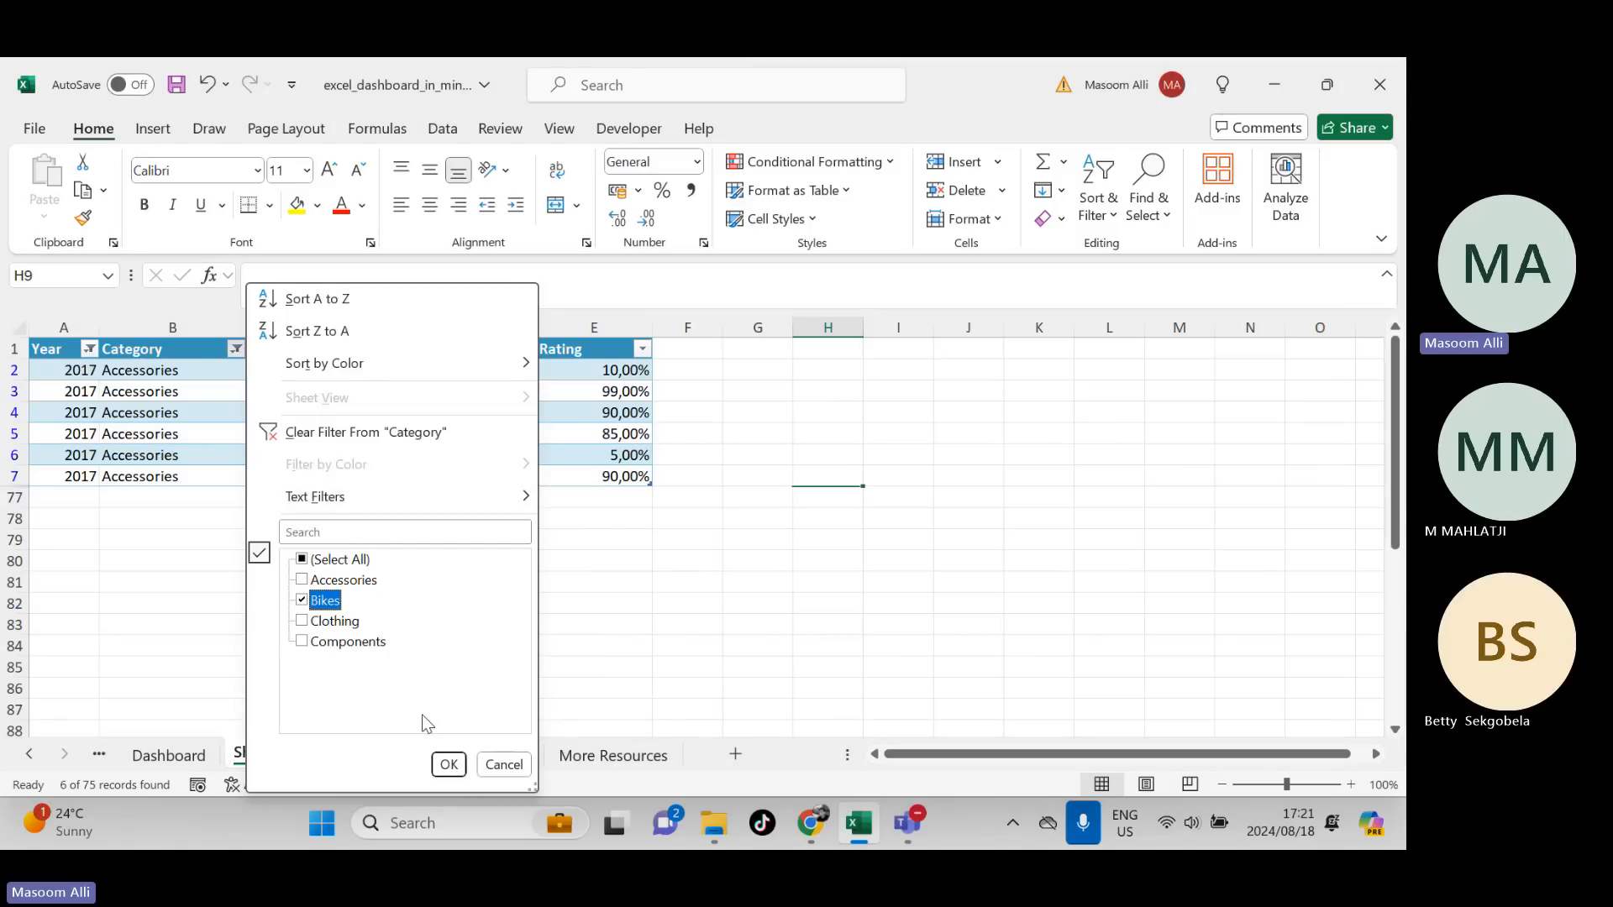
left_click(448, 765)
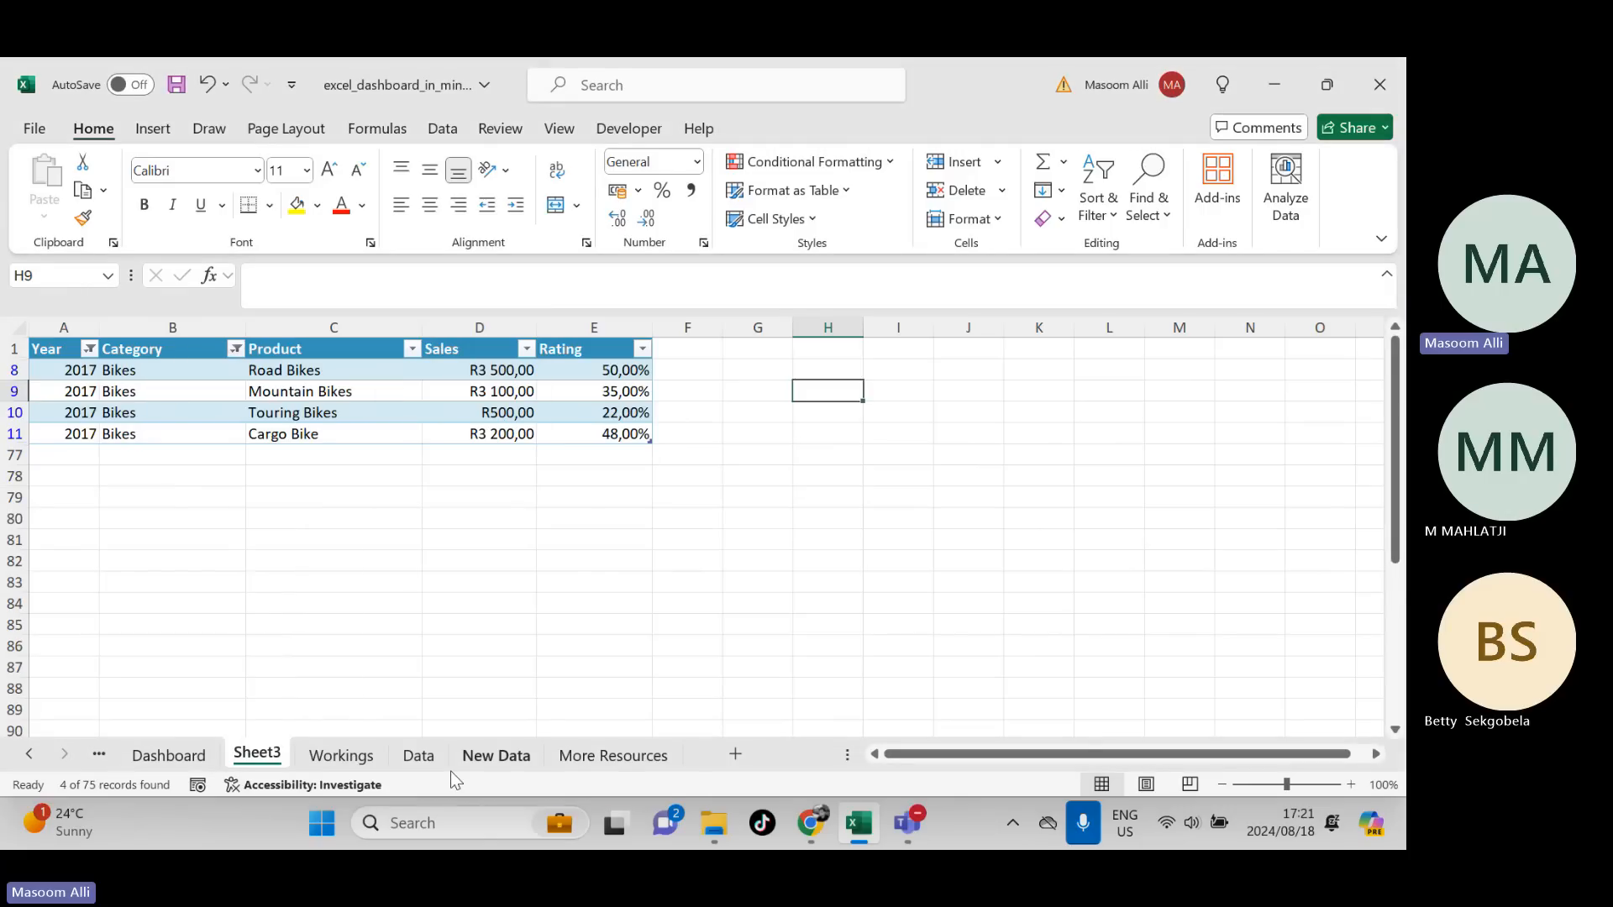
- Change the Category filter to show only Clothing instead of Bikes
left_click(236, 349)
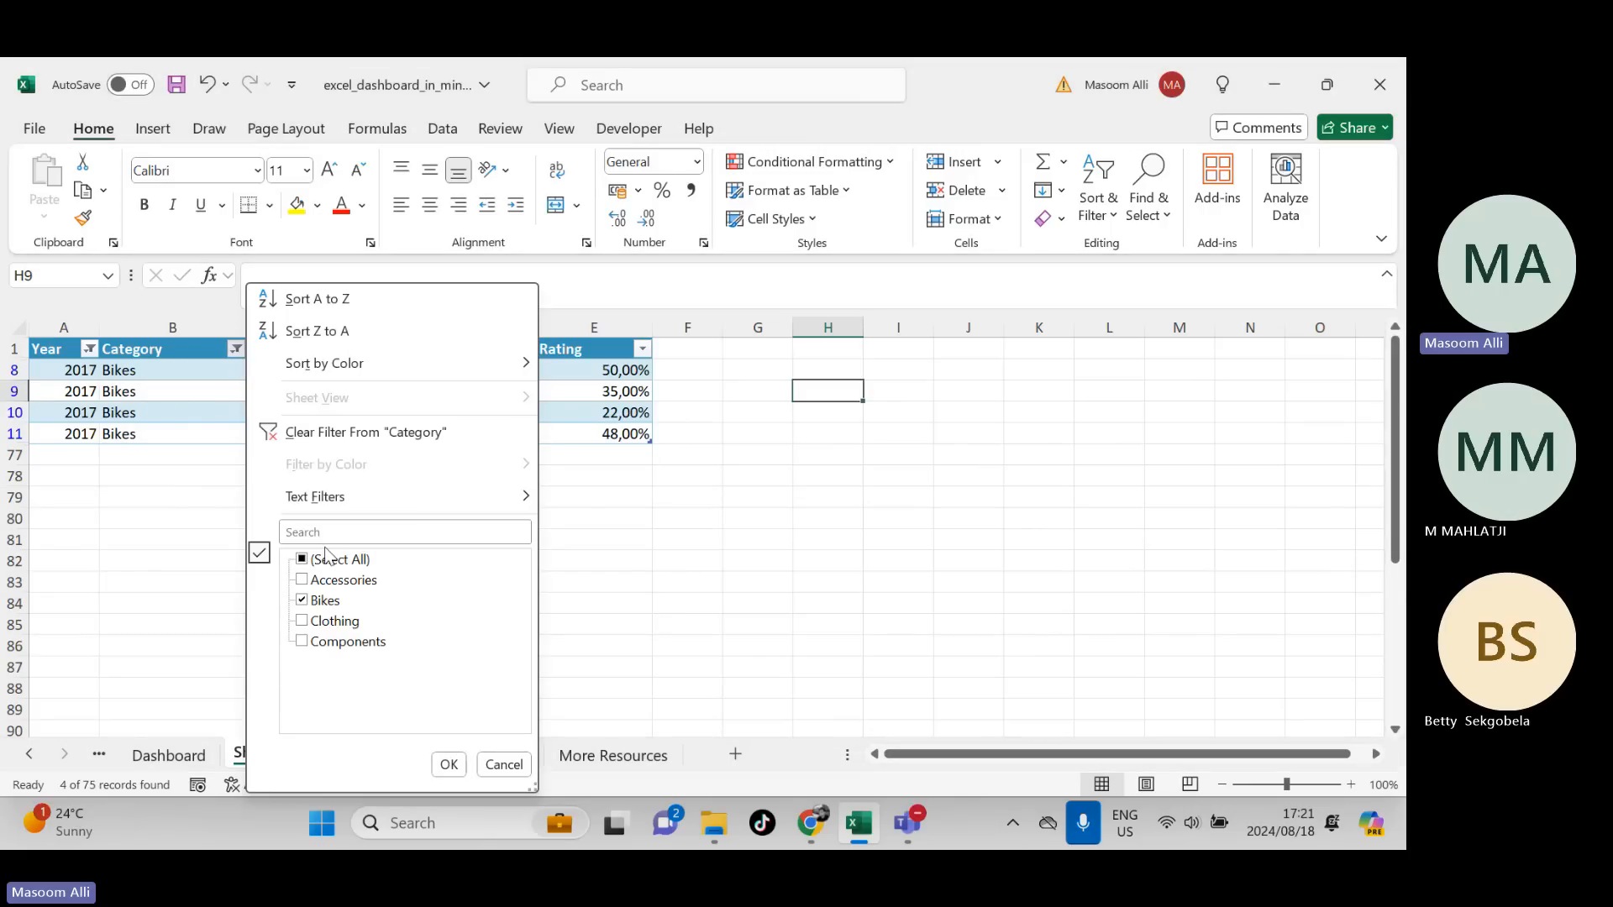
left_click(322, 623)
left_click(325, 601)
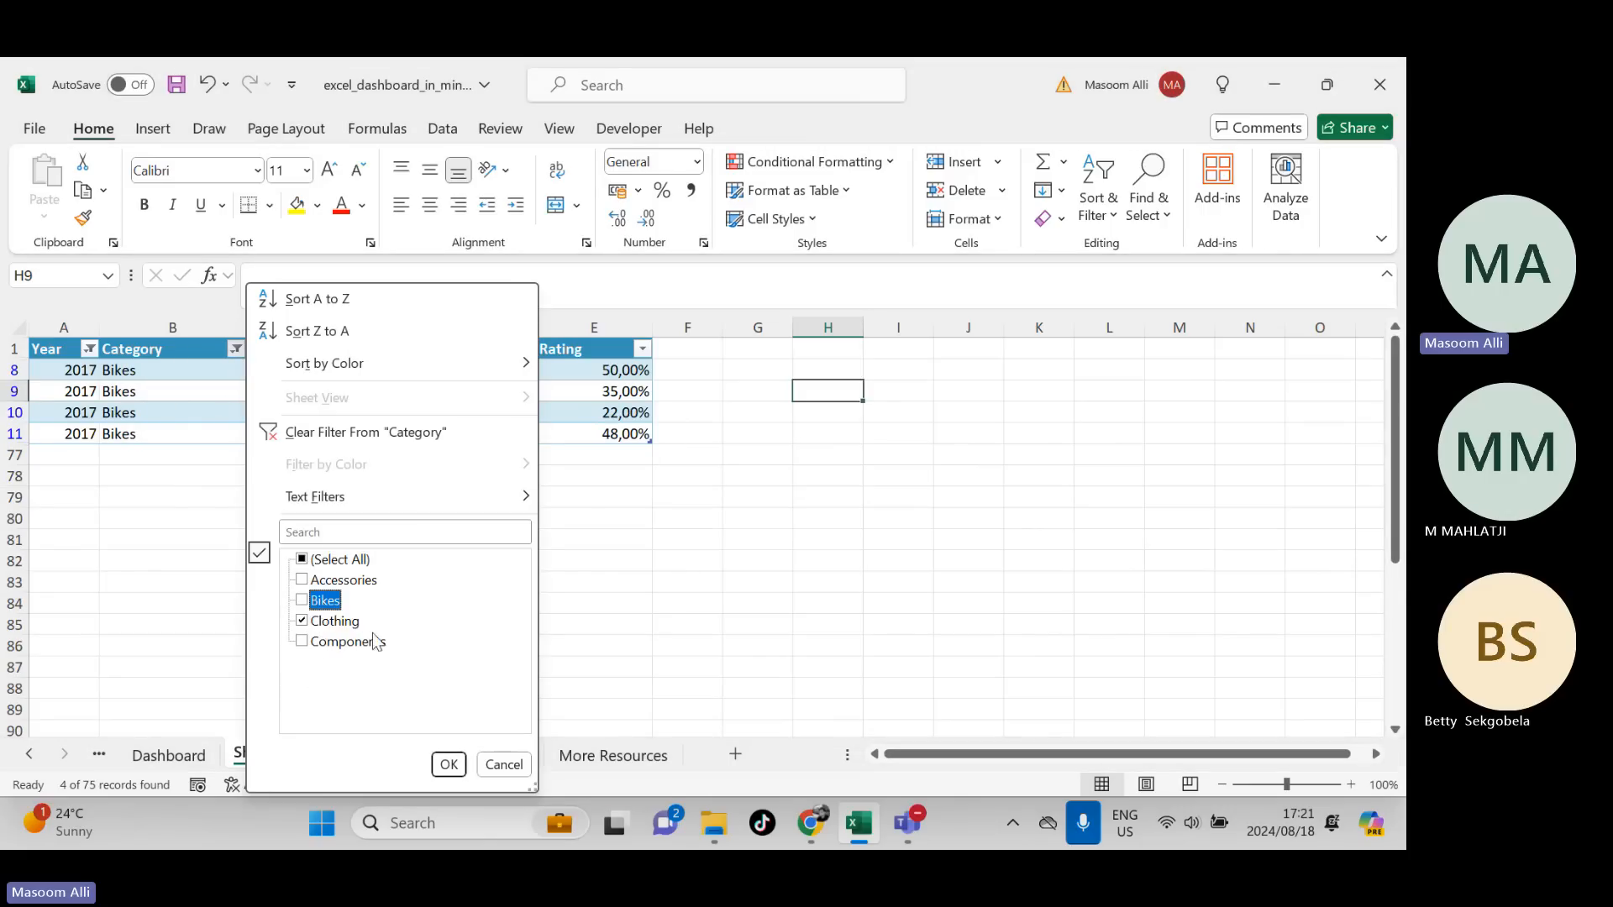
left_click(449, 762)
left_click(449, 763)
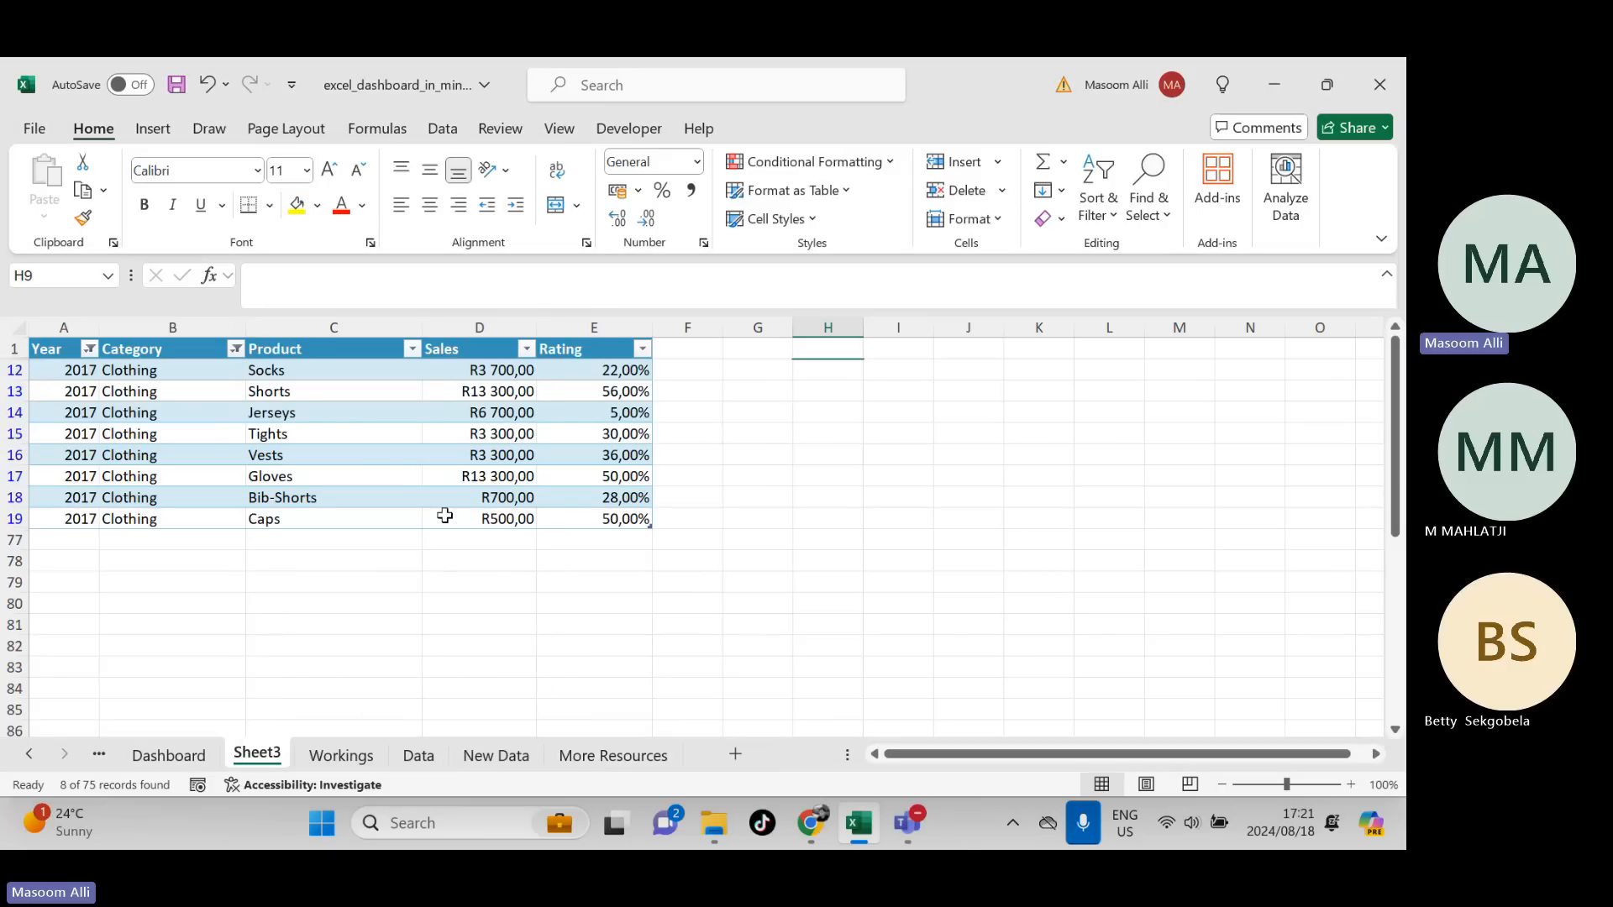
- Reset the Category and Year filters to include all categories and all years
left_click(237, 351)
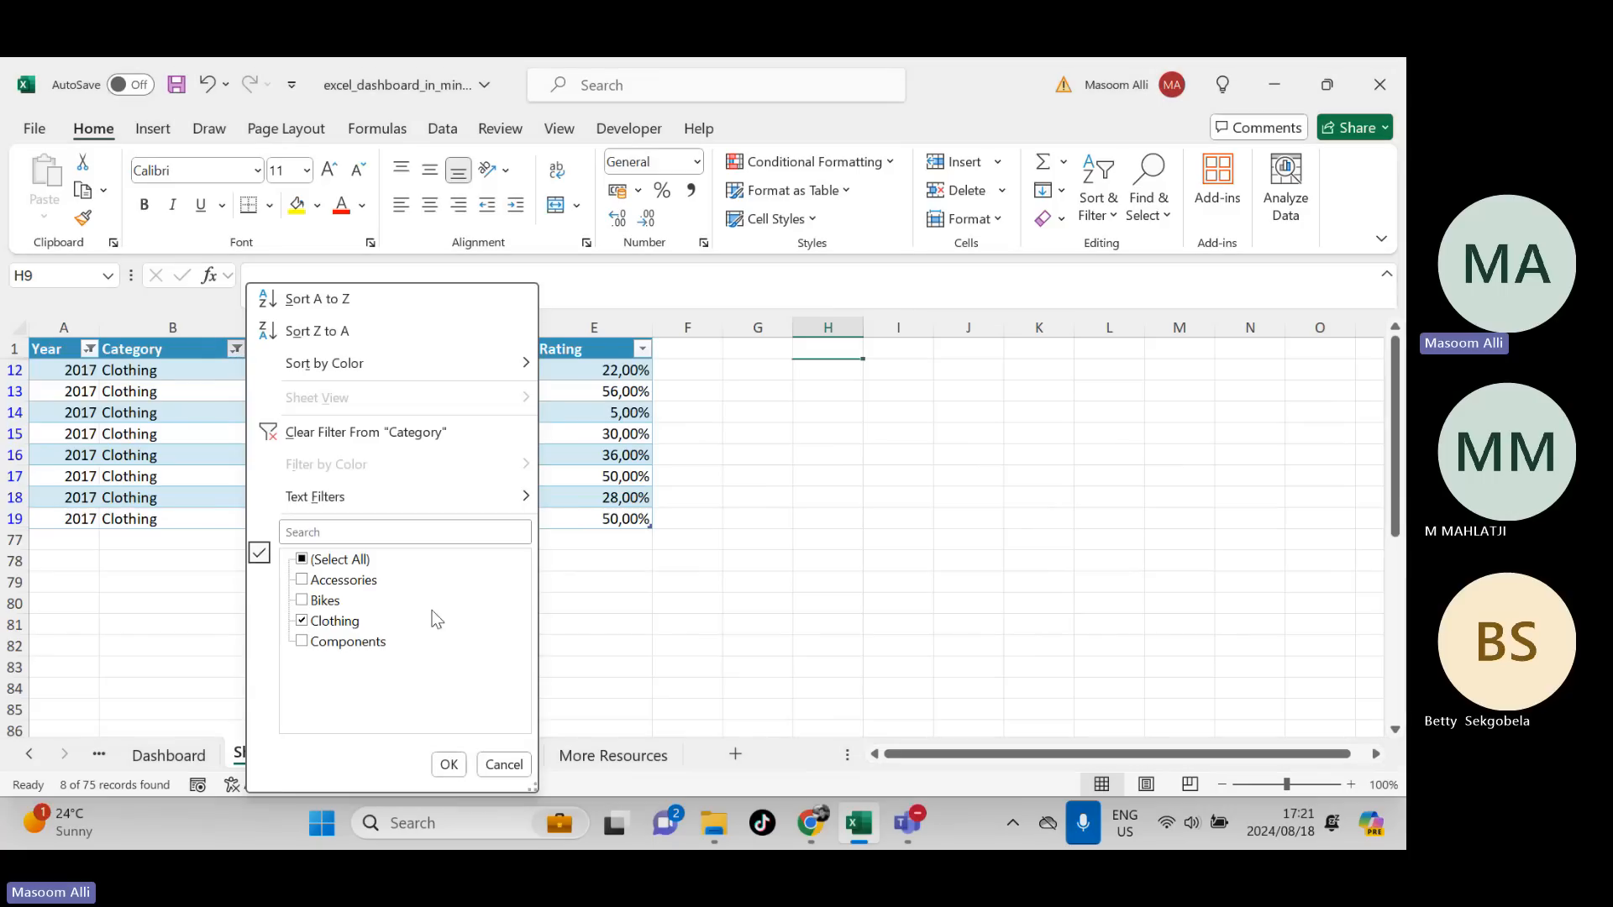
left_click(303, 561)
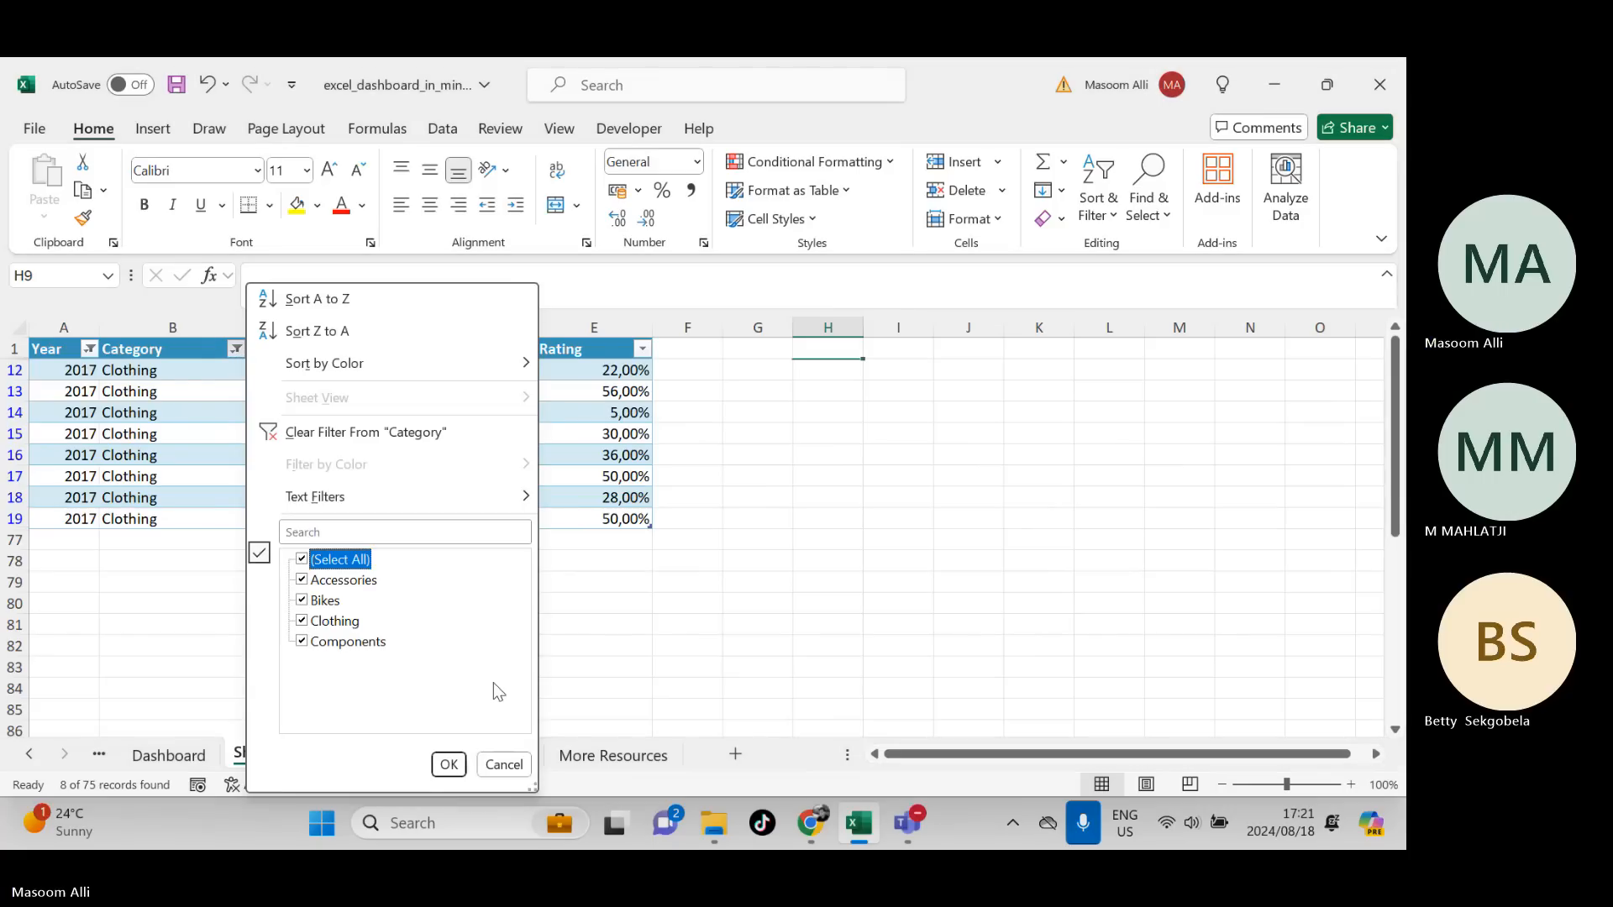
left_click(442, 765)
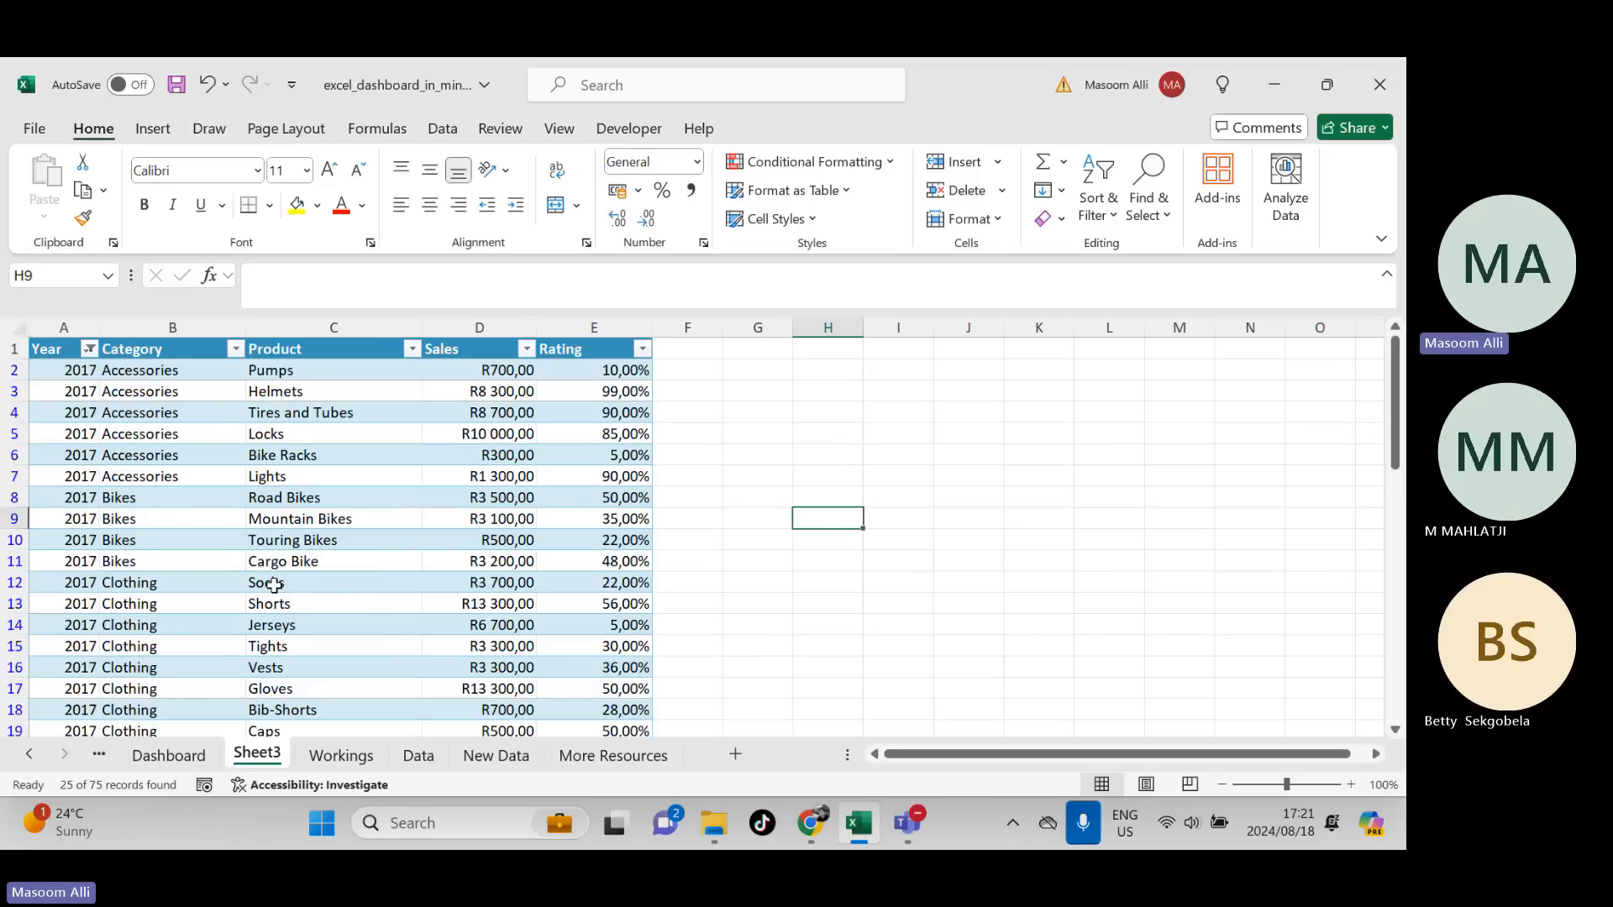
left_click(89, 348)
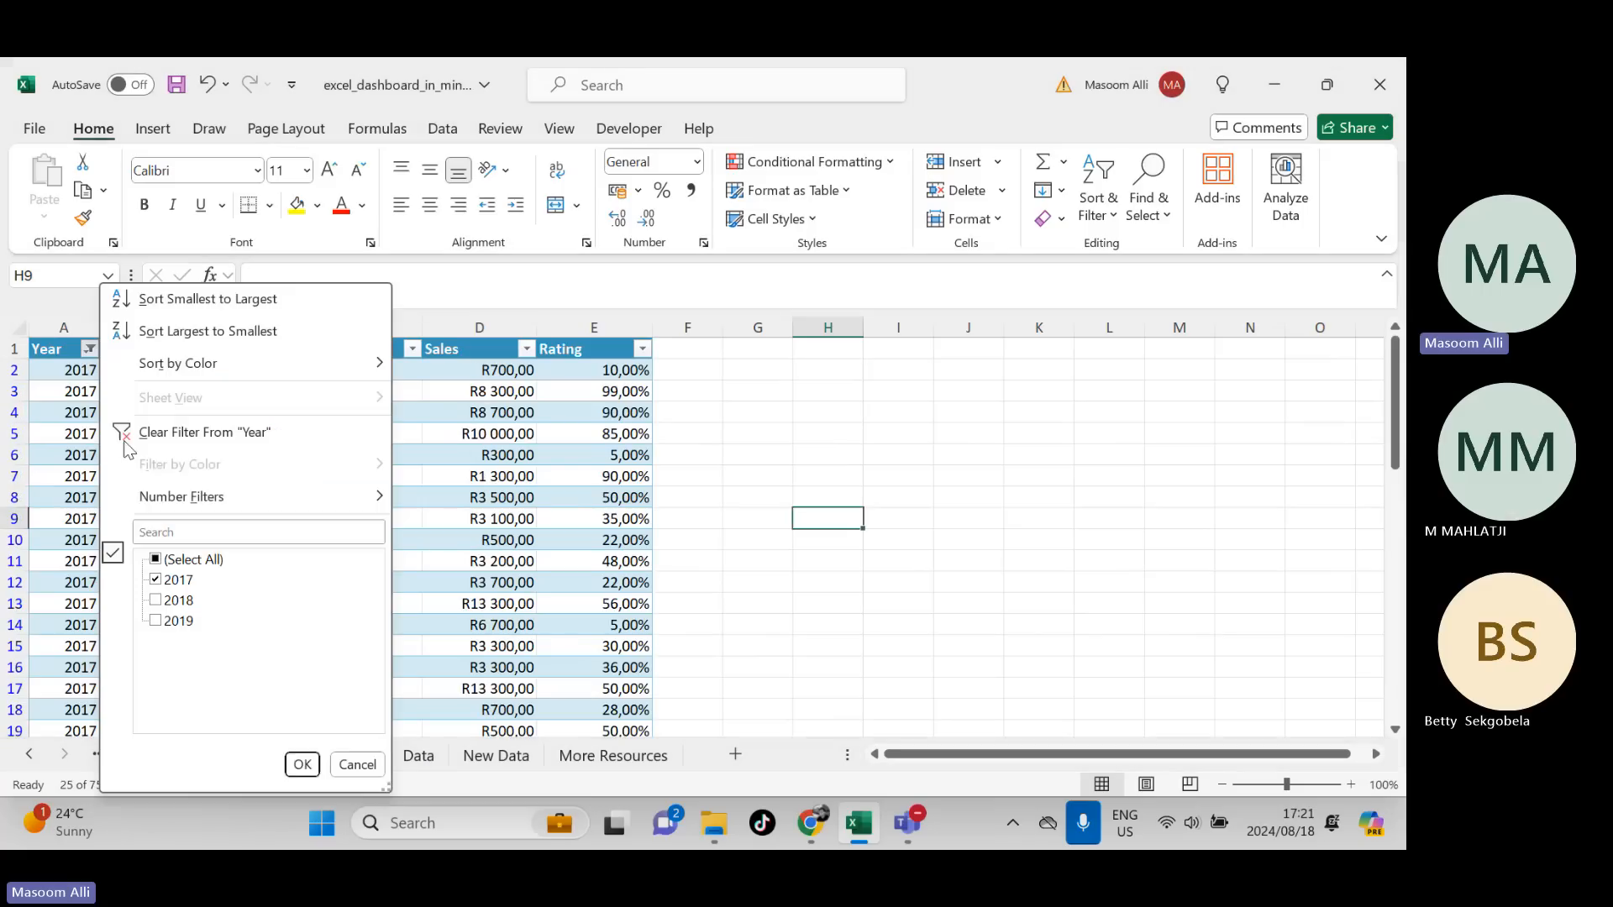
left_click(165, 561)
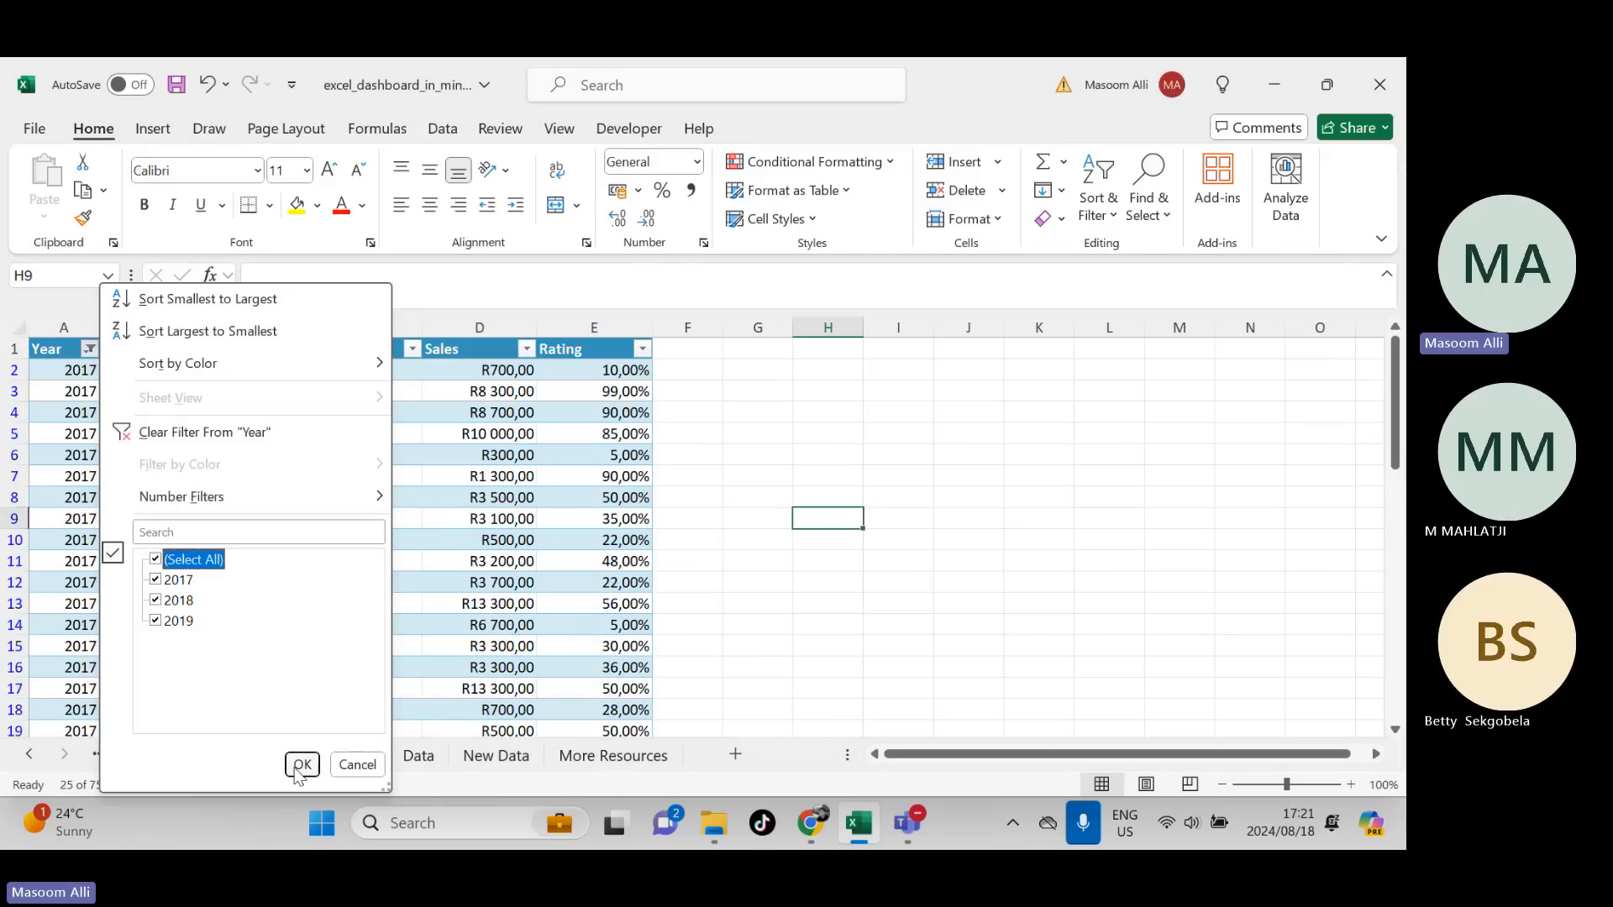
left_click(300, 766)
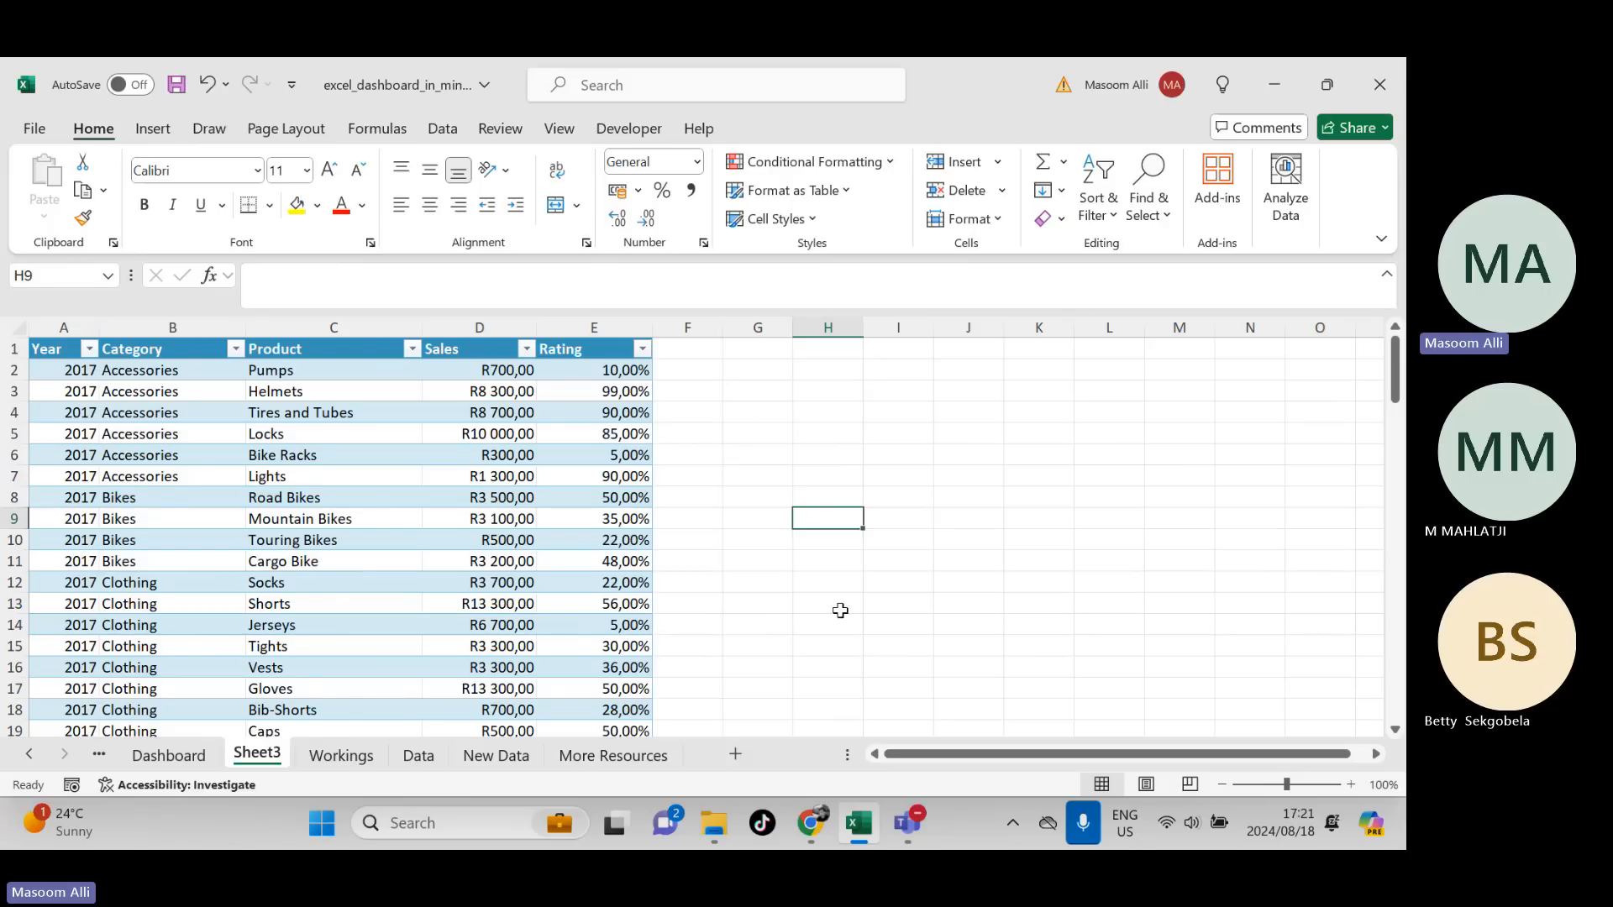
- Check the Teams meeting window and return to Sheet3 in Excel
left_click(864, 825)
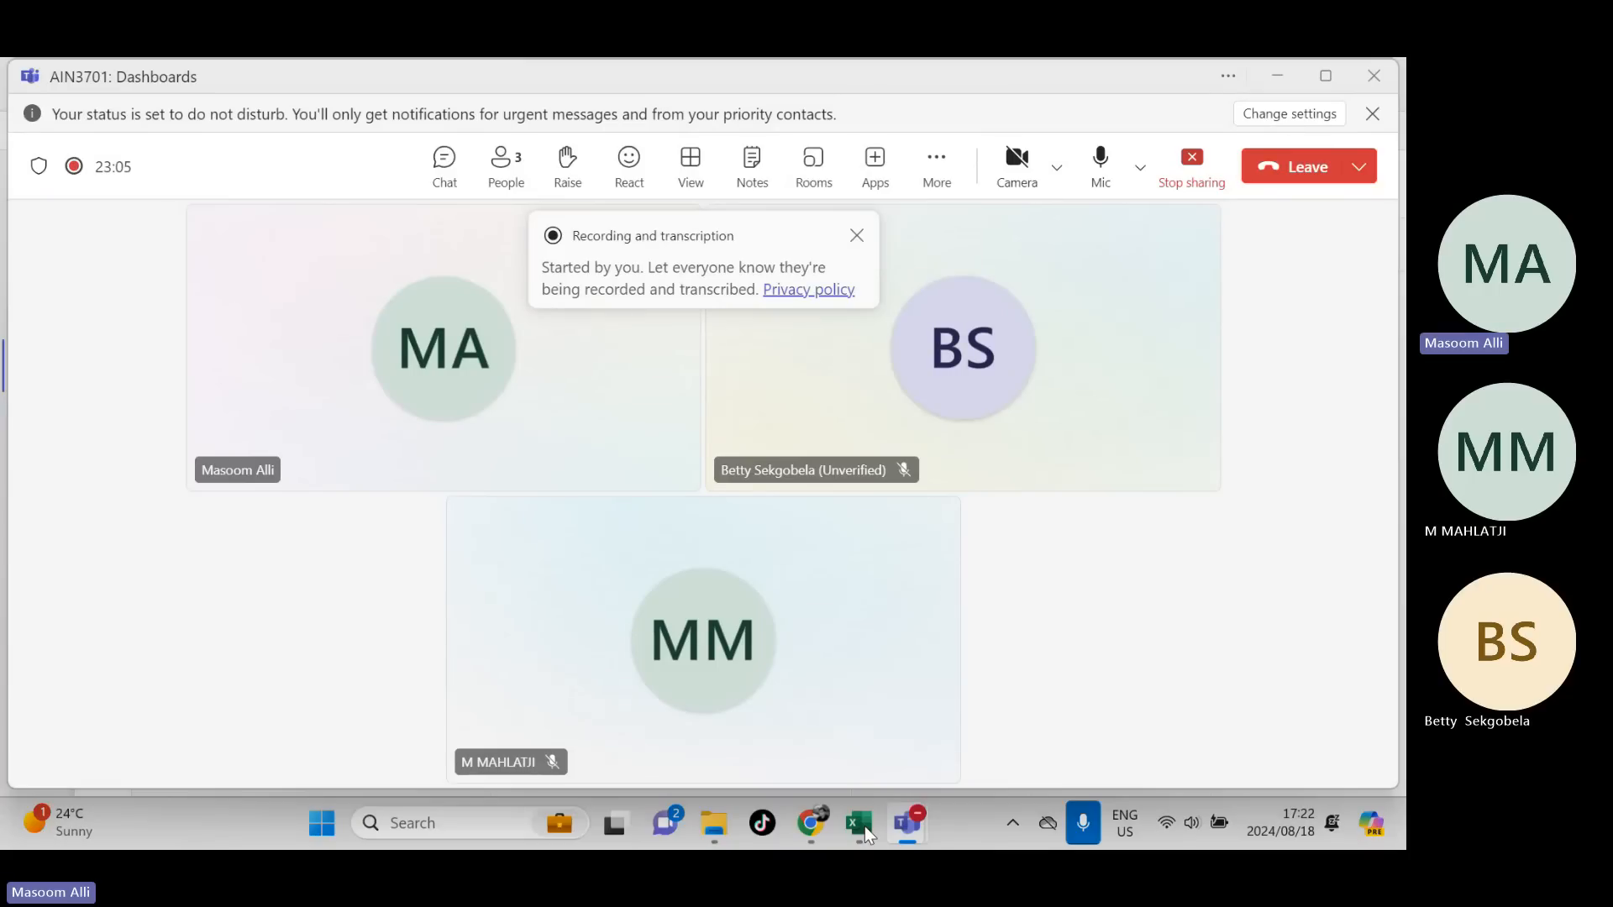
left_click(864, 826)
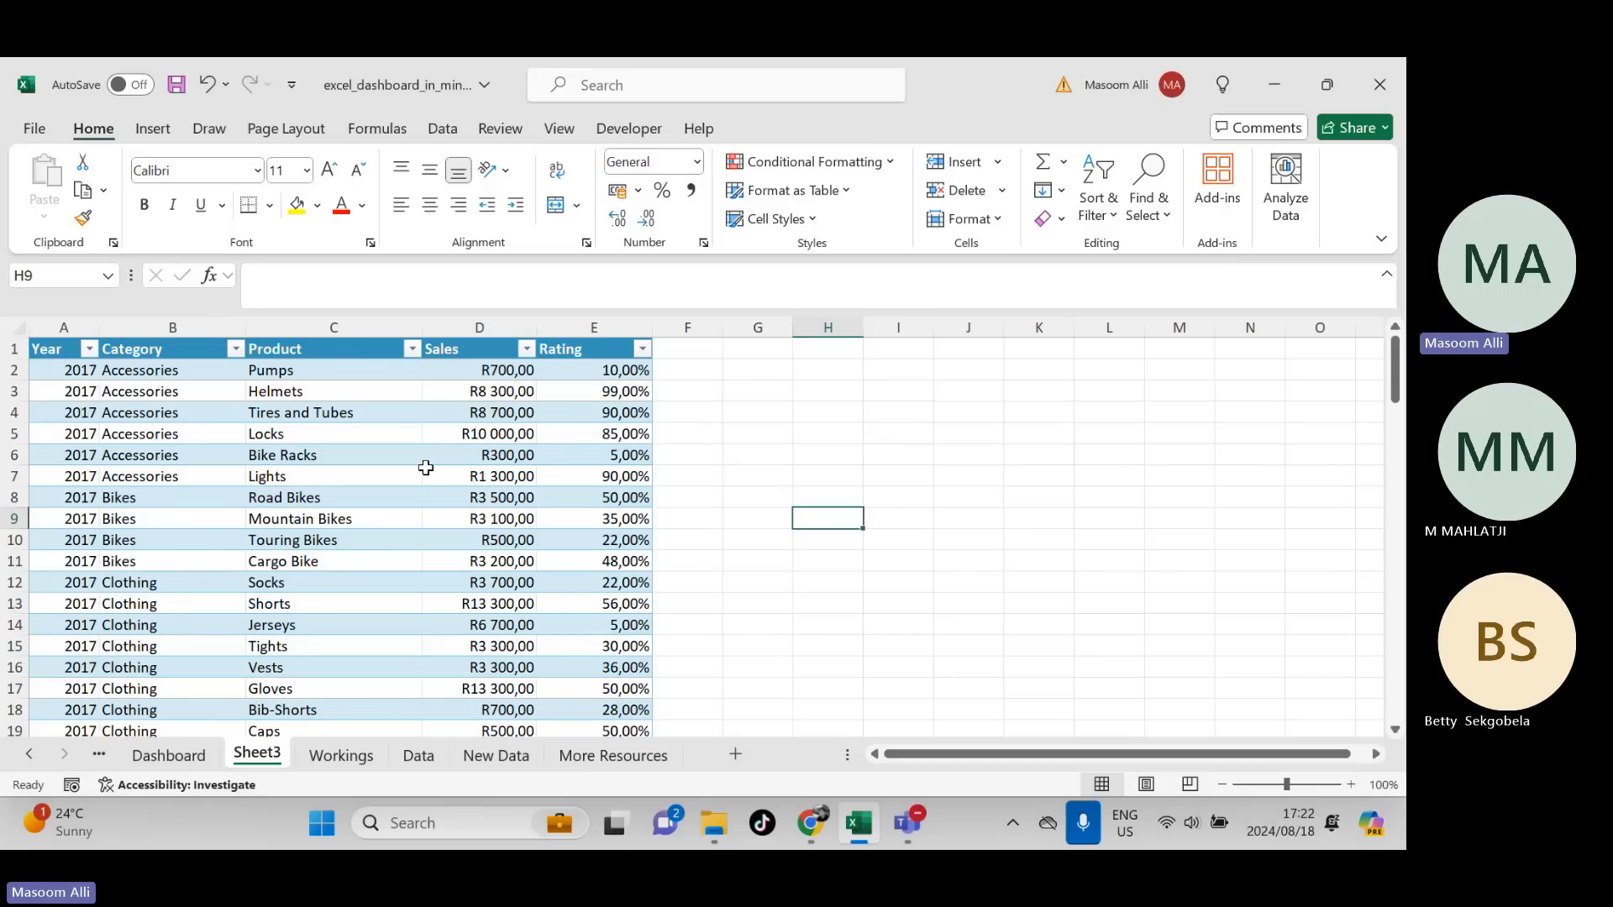
- Insert a PivotChart based on Table4 and place it on a new worksheet
left_click(363, 537)
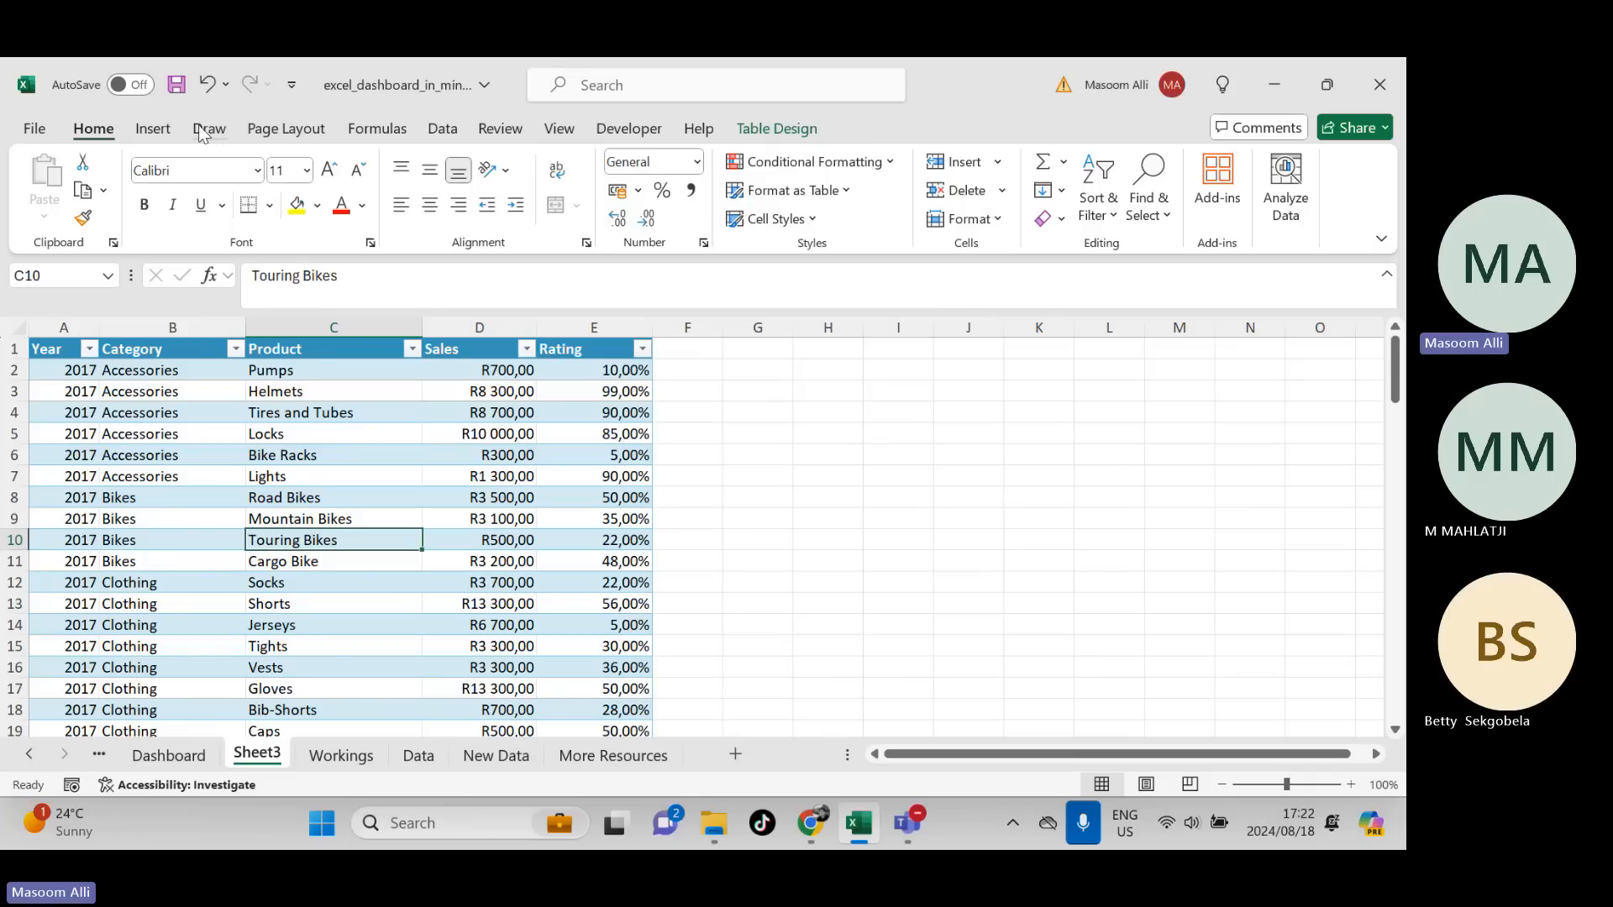
left_click(160, 130)
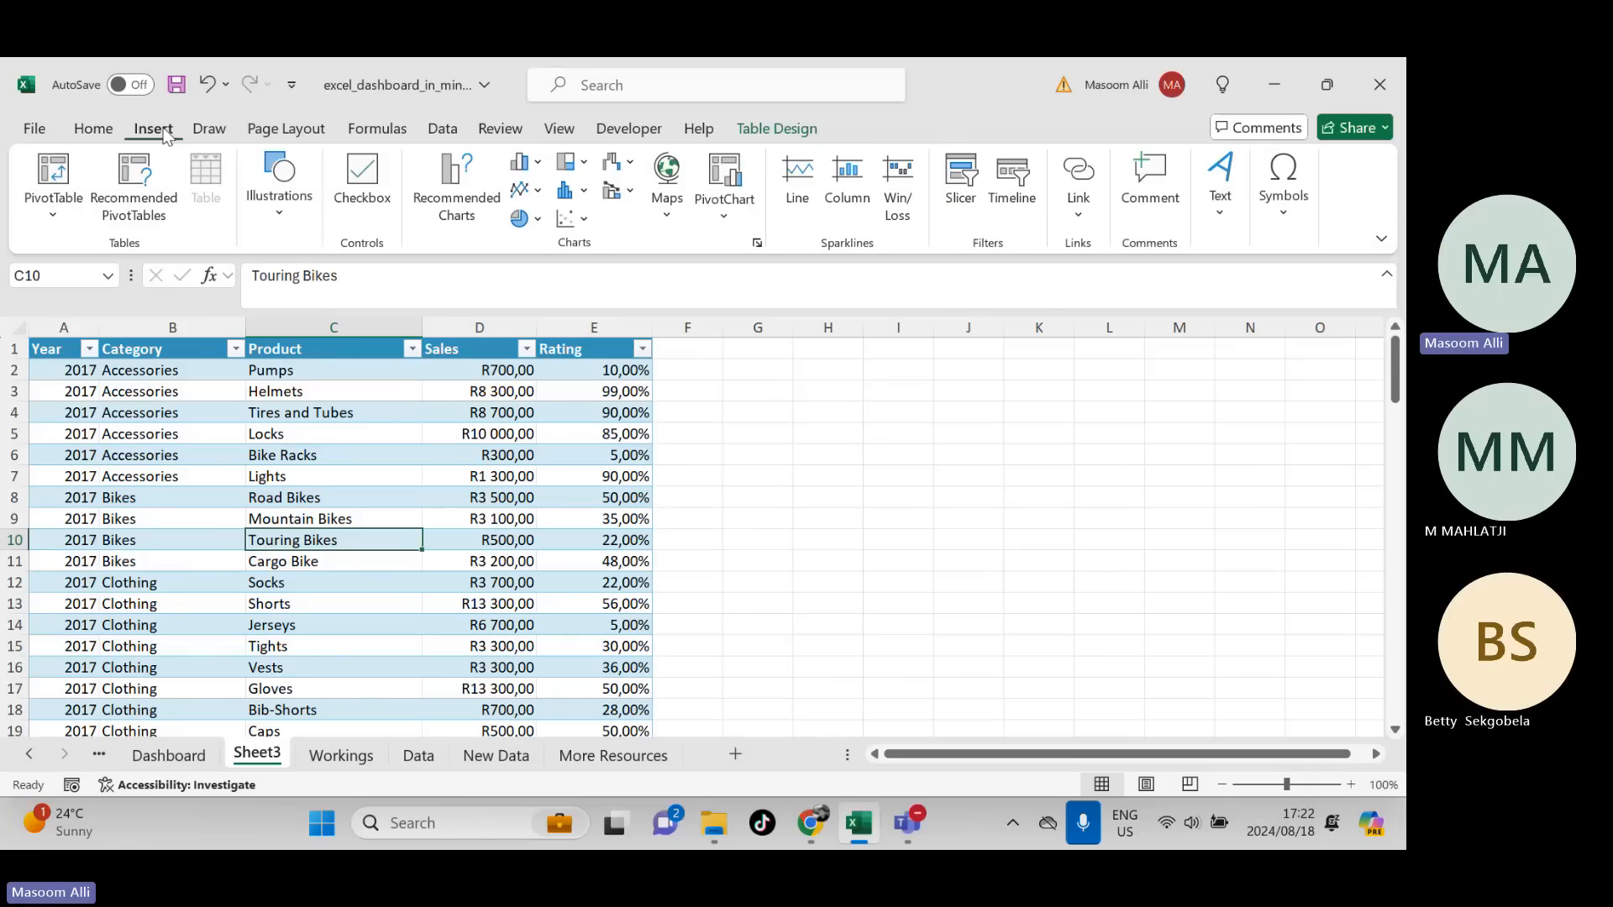
left_click(726, 219)
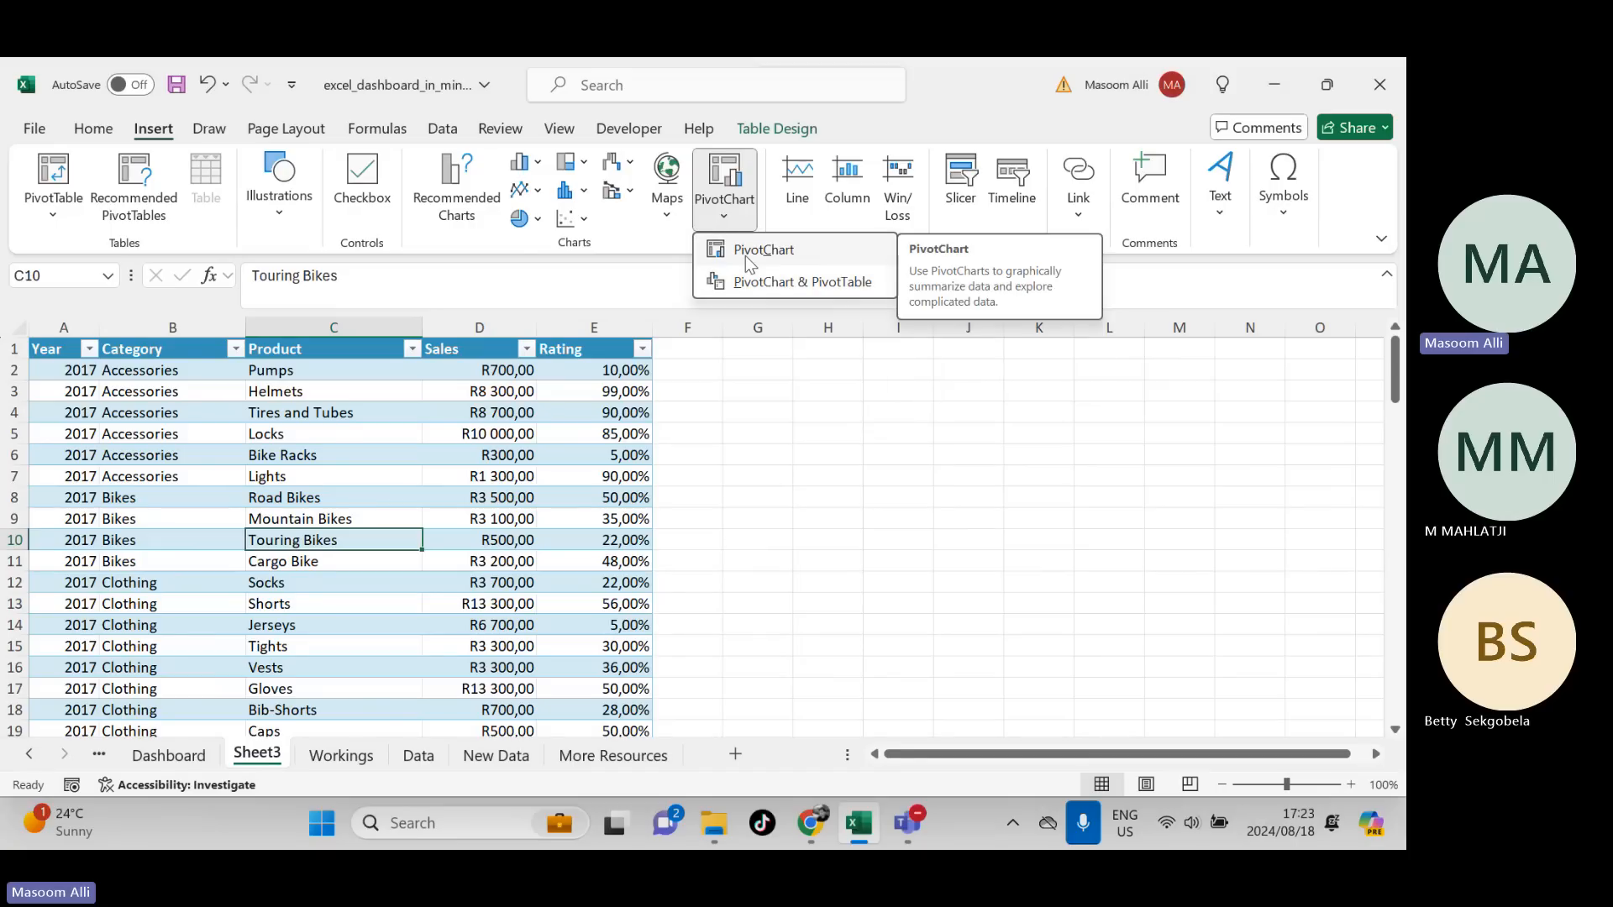
left_click(748, 255)
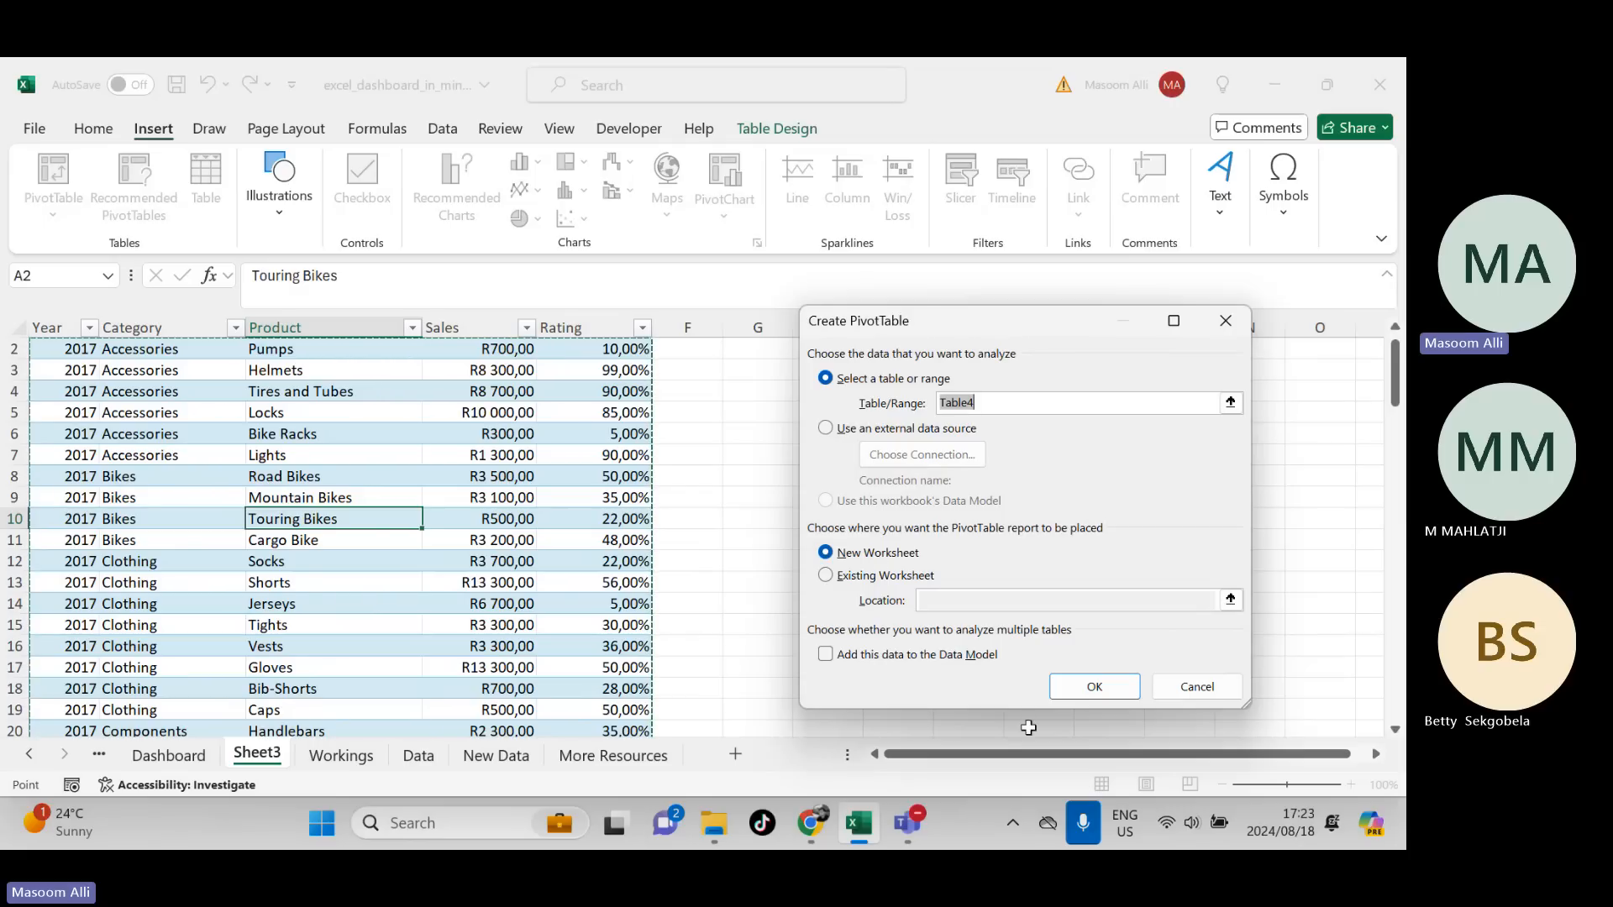
left_click(1094, 689)
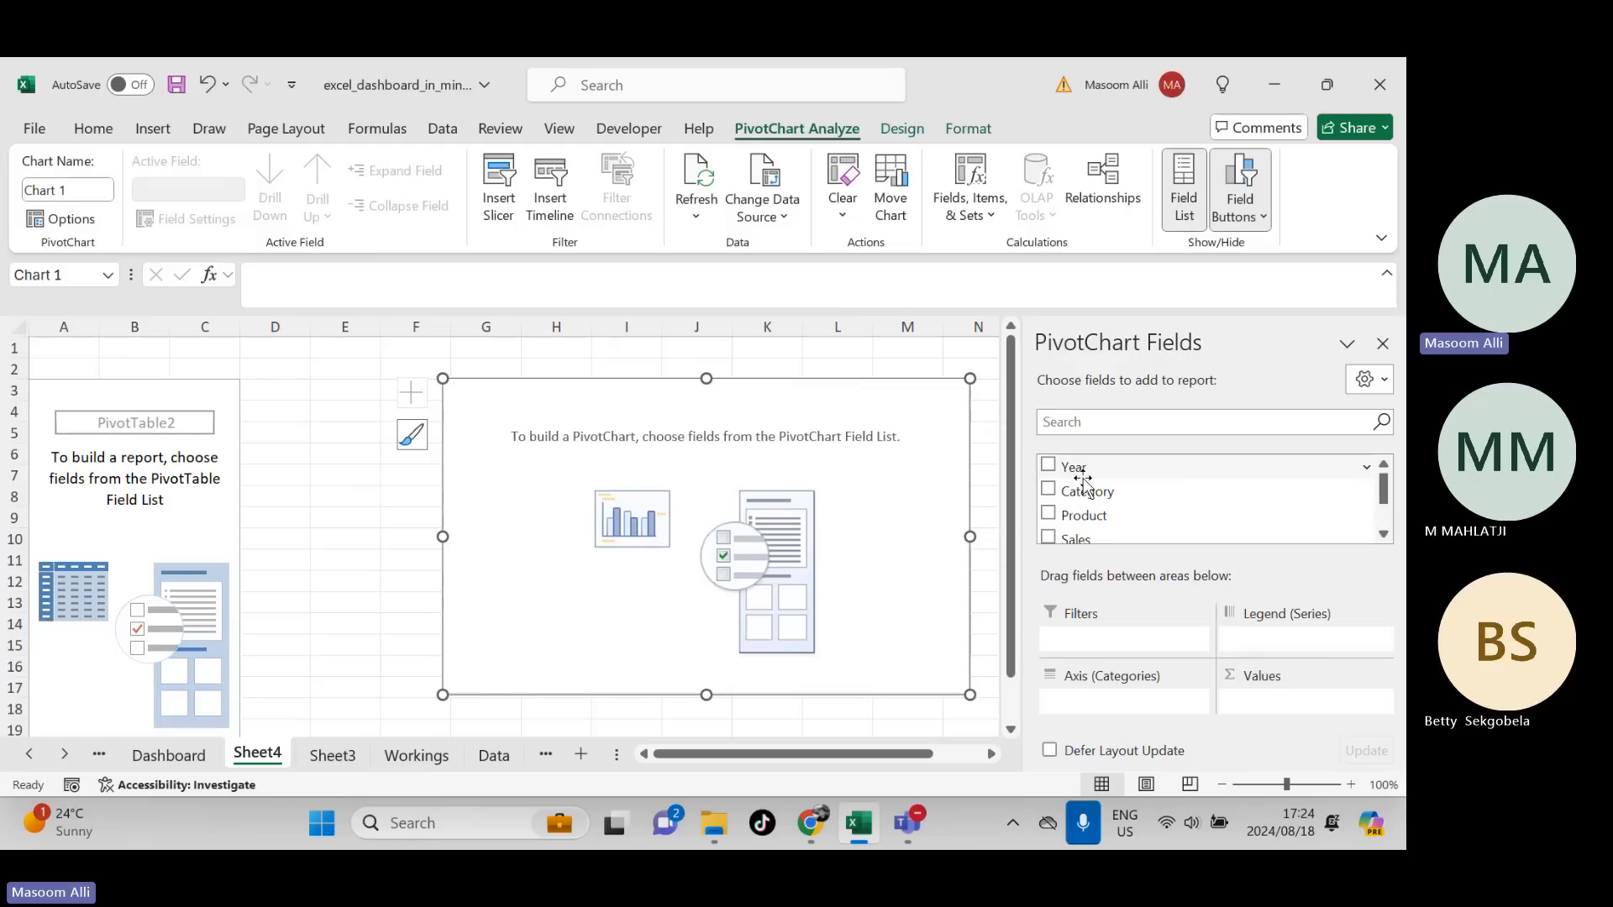
- Examine the fields available for the new PivotChart on Sheet4
mouse_move(1384, 494)
left_mouse_down()
mouse_move(1386, 523)
mouse_move(1385, 480)
left_mouse_up()
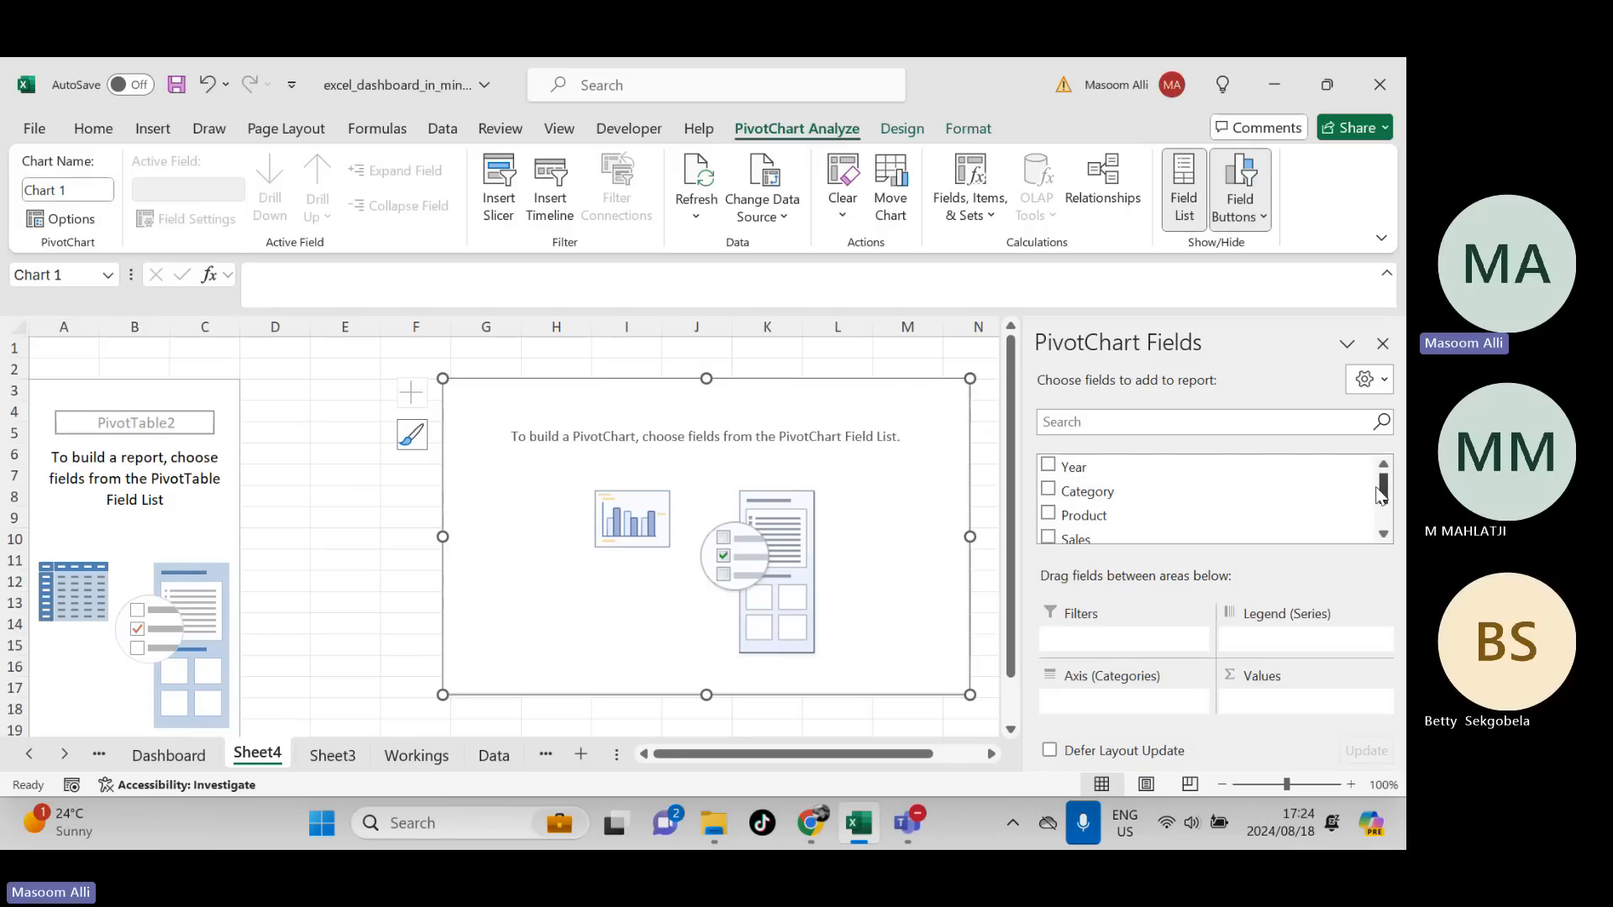
mouse_move(1384, 497)
left_mouse_down()
mouse_move(1391, 528)
mouse_move(1388, 510)
left_mouse_up()
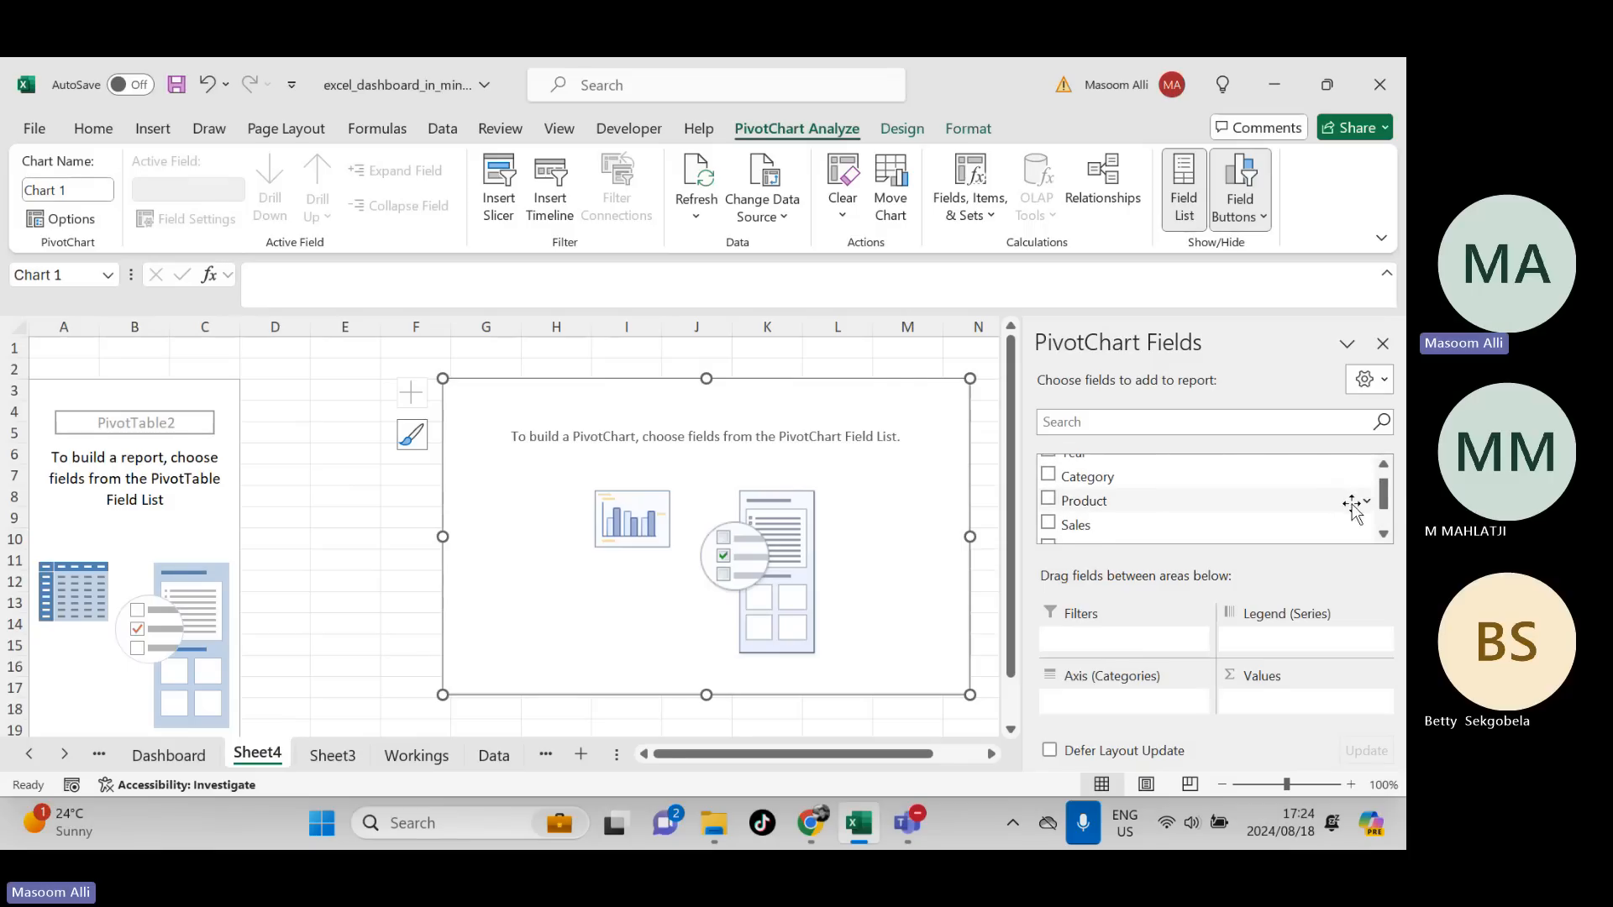
left_click_drag(1386, 493, 1386, 486)
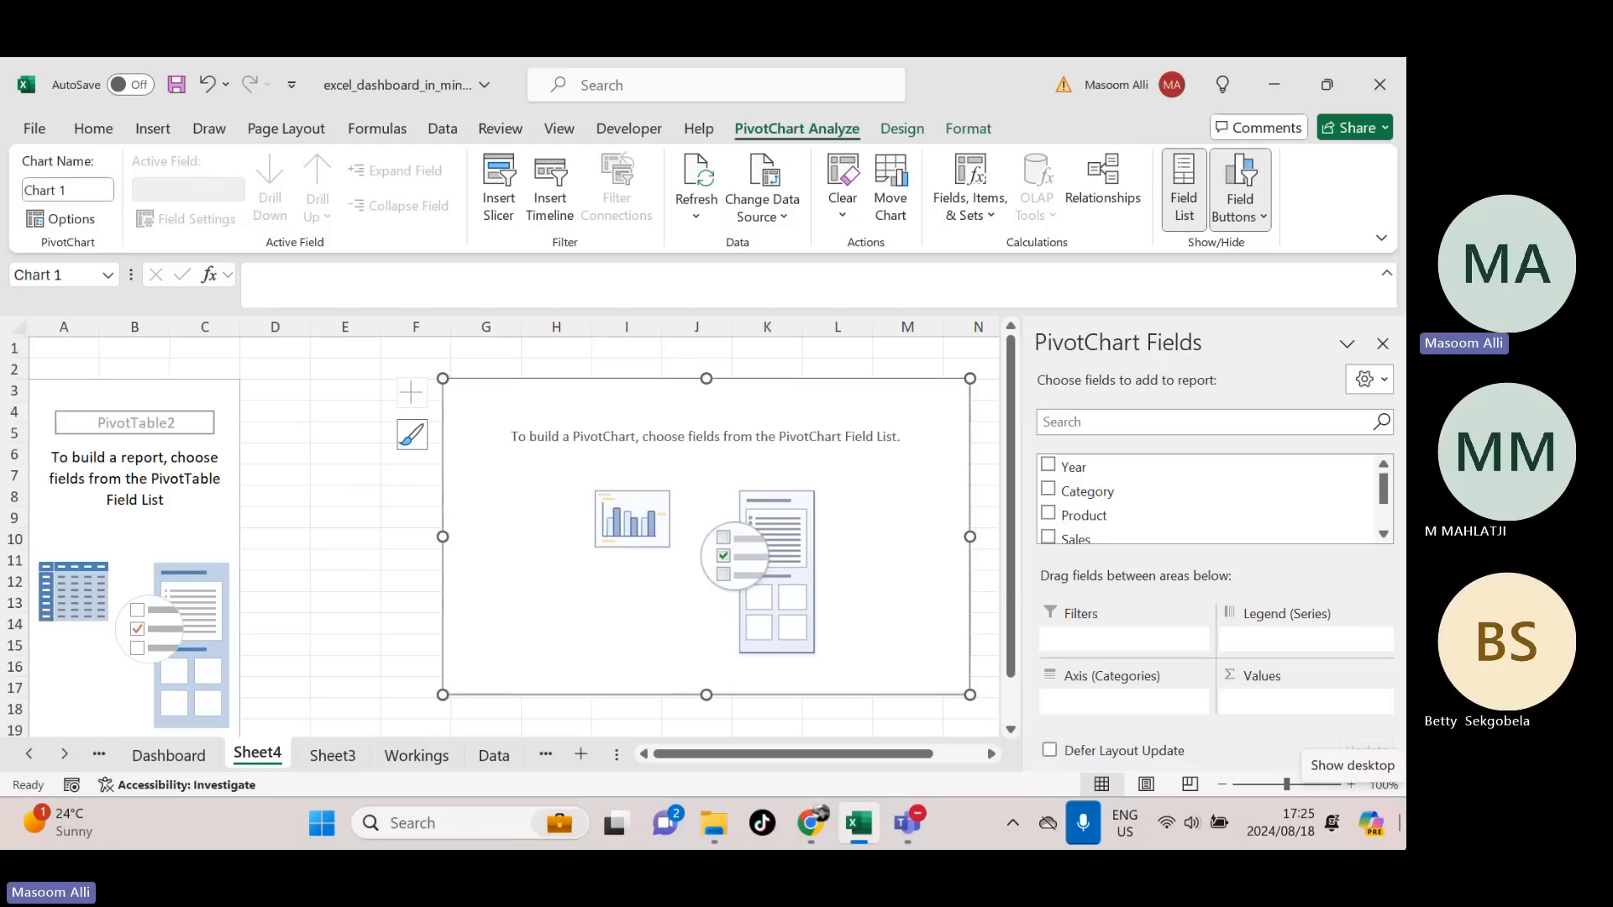
left_click(1401, 823)
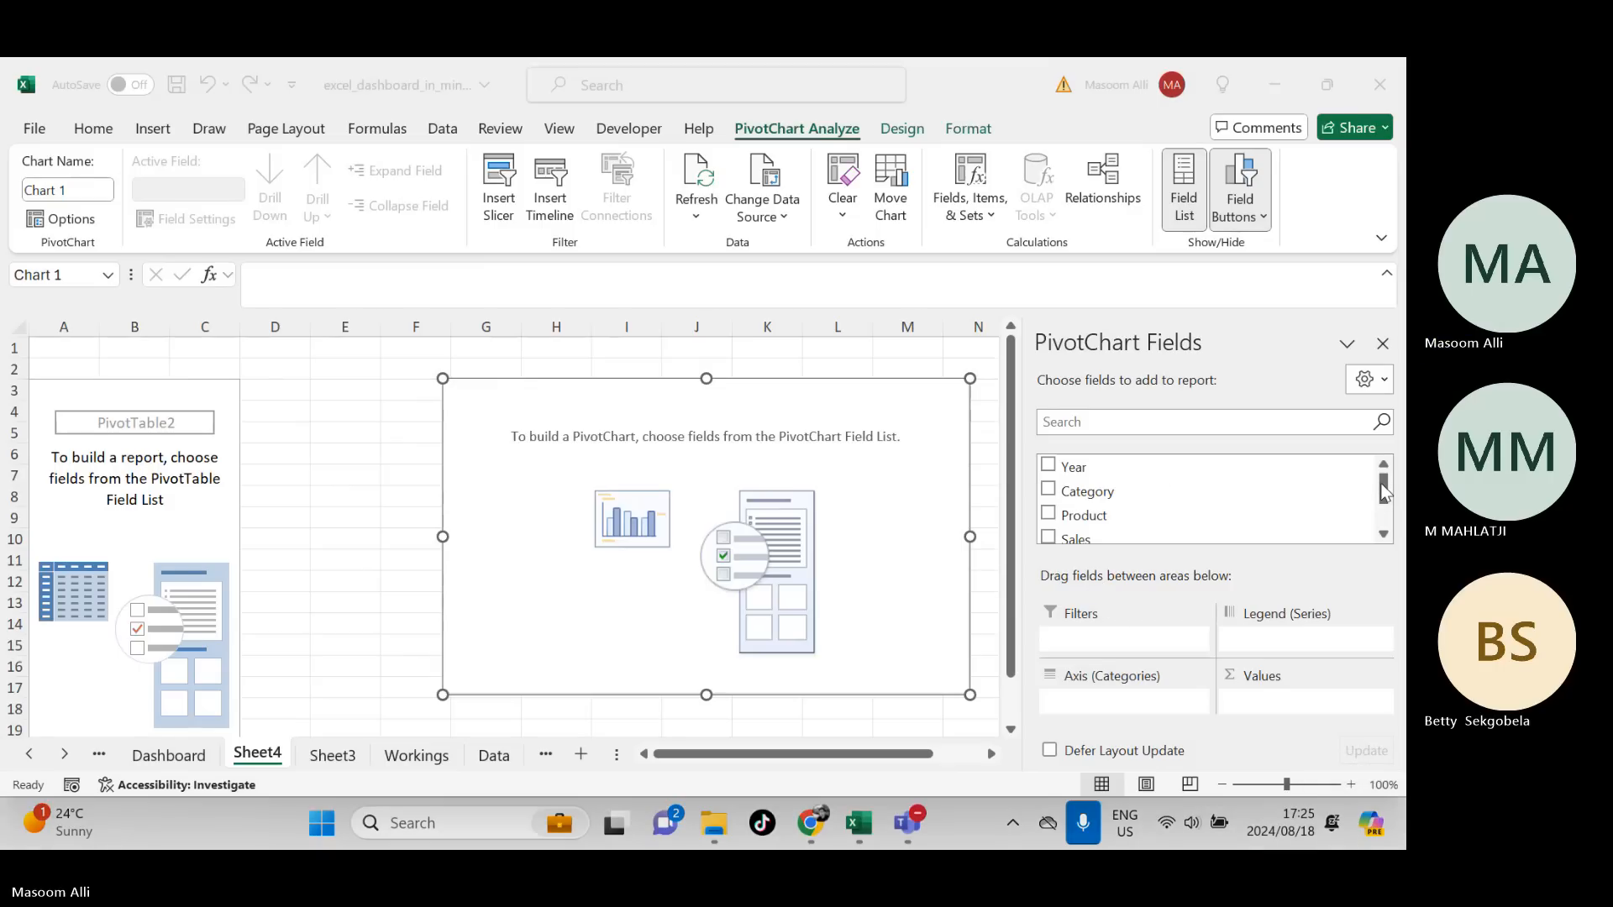
- Add the Year, Category, Product, Sales and Rating fields to the PivotChart on Sheet4
mouse_move(1384, 493)
left_mouse_down()
mouse_move(1387, 525)
mouse_move(1384, 502)
left_mouse_up()
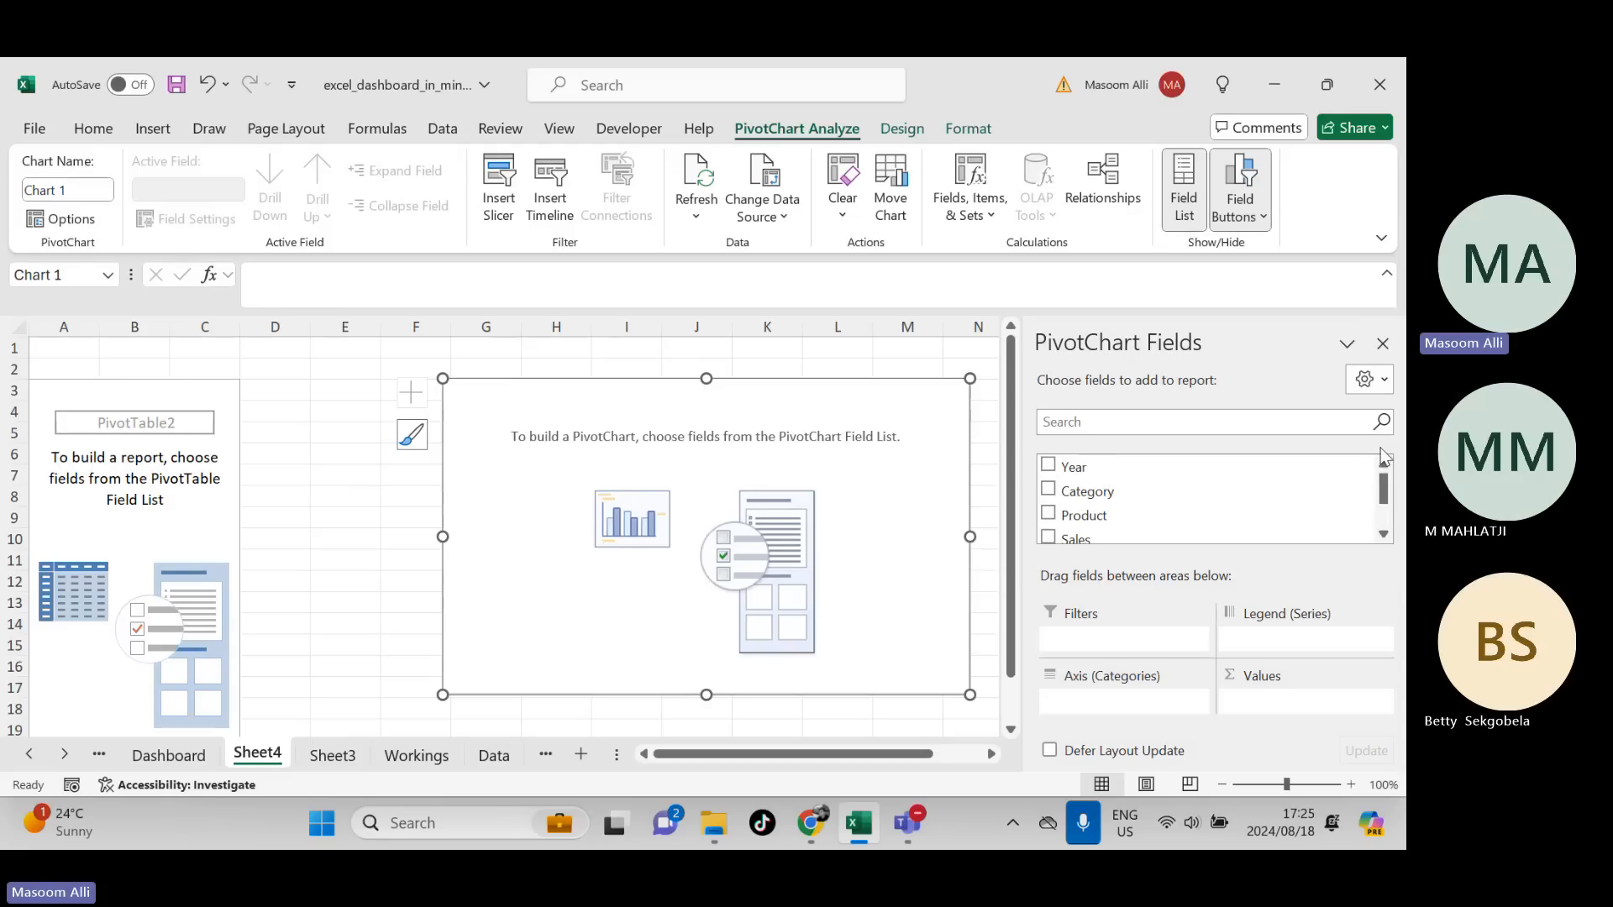
left_click(1055, 469)
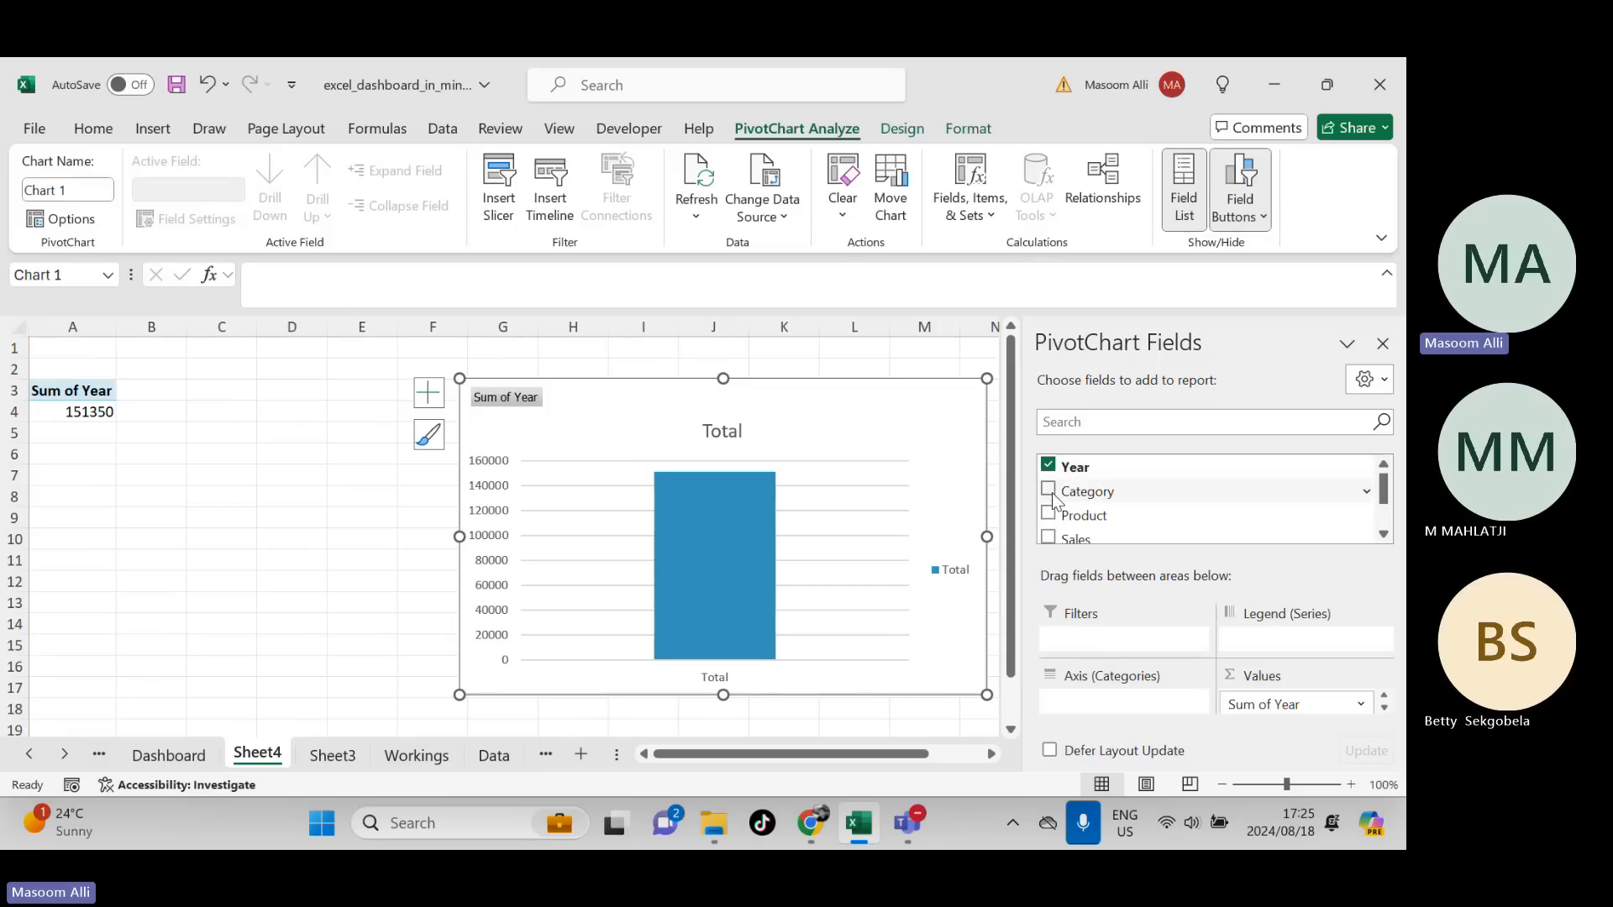
left_click(1050, 490)
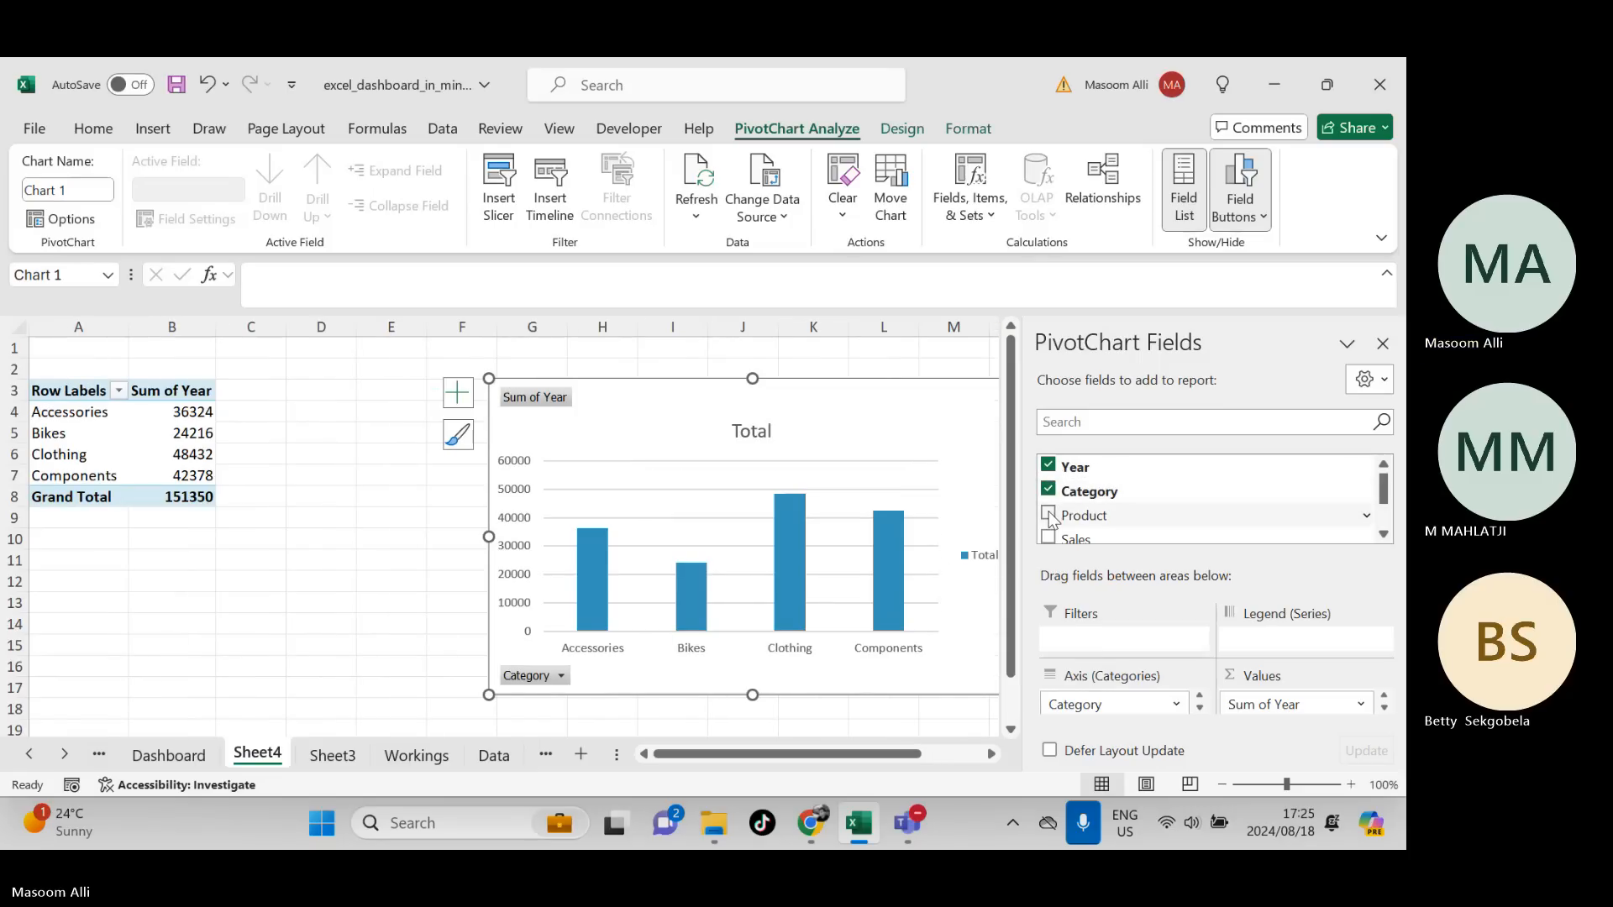
left_click(1049, 512)
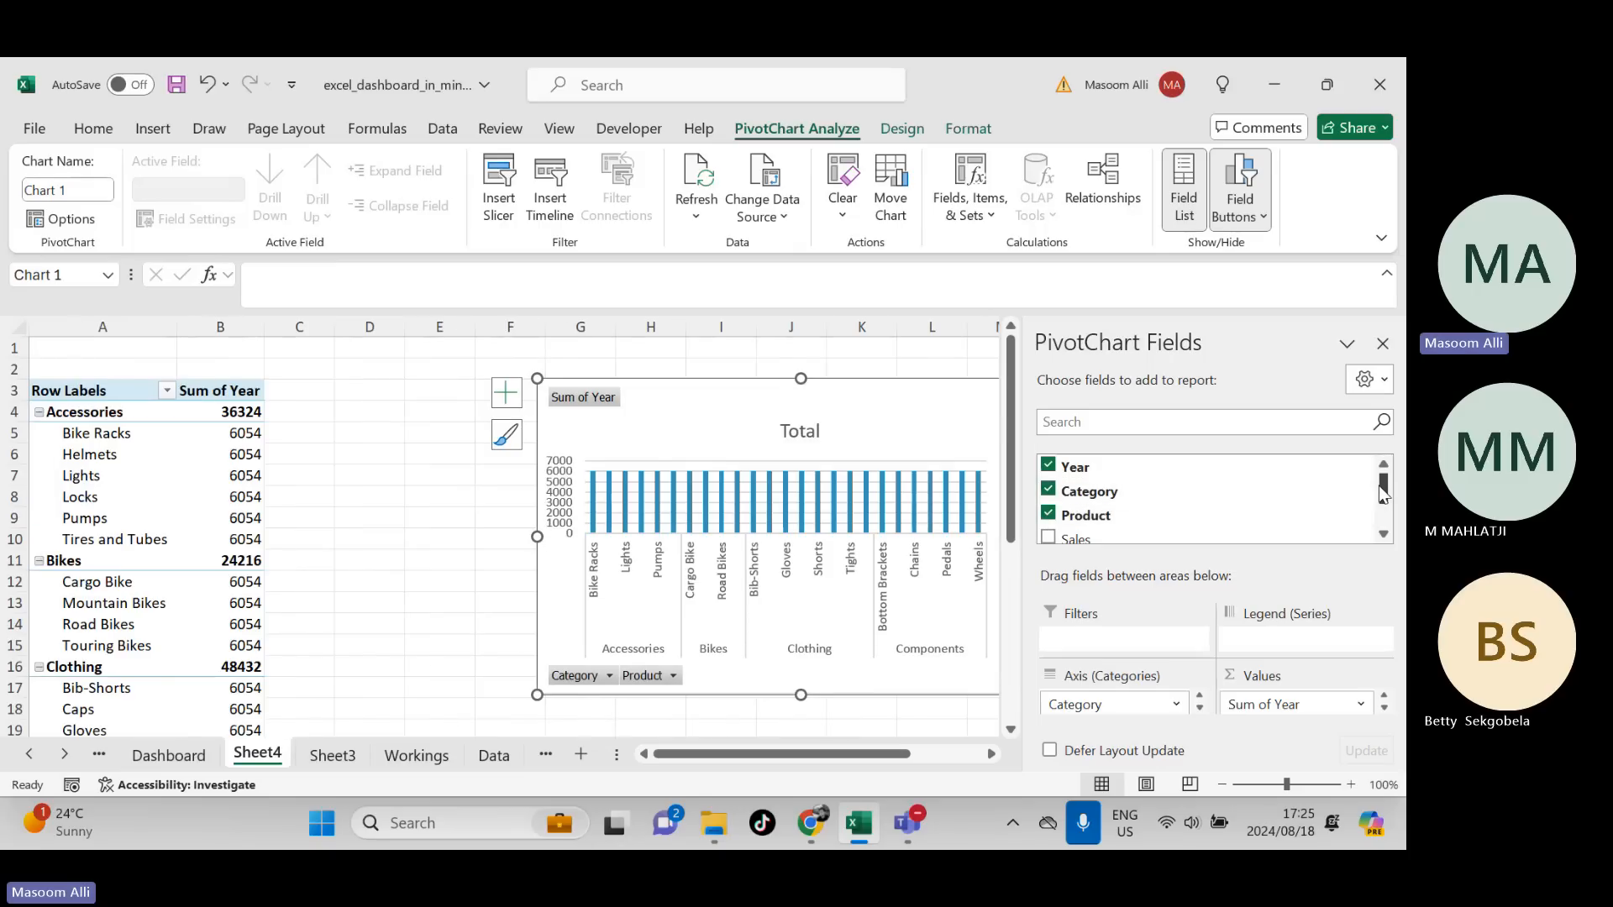
left_click_drag(1382, 494, 1382, 517)
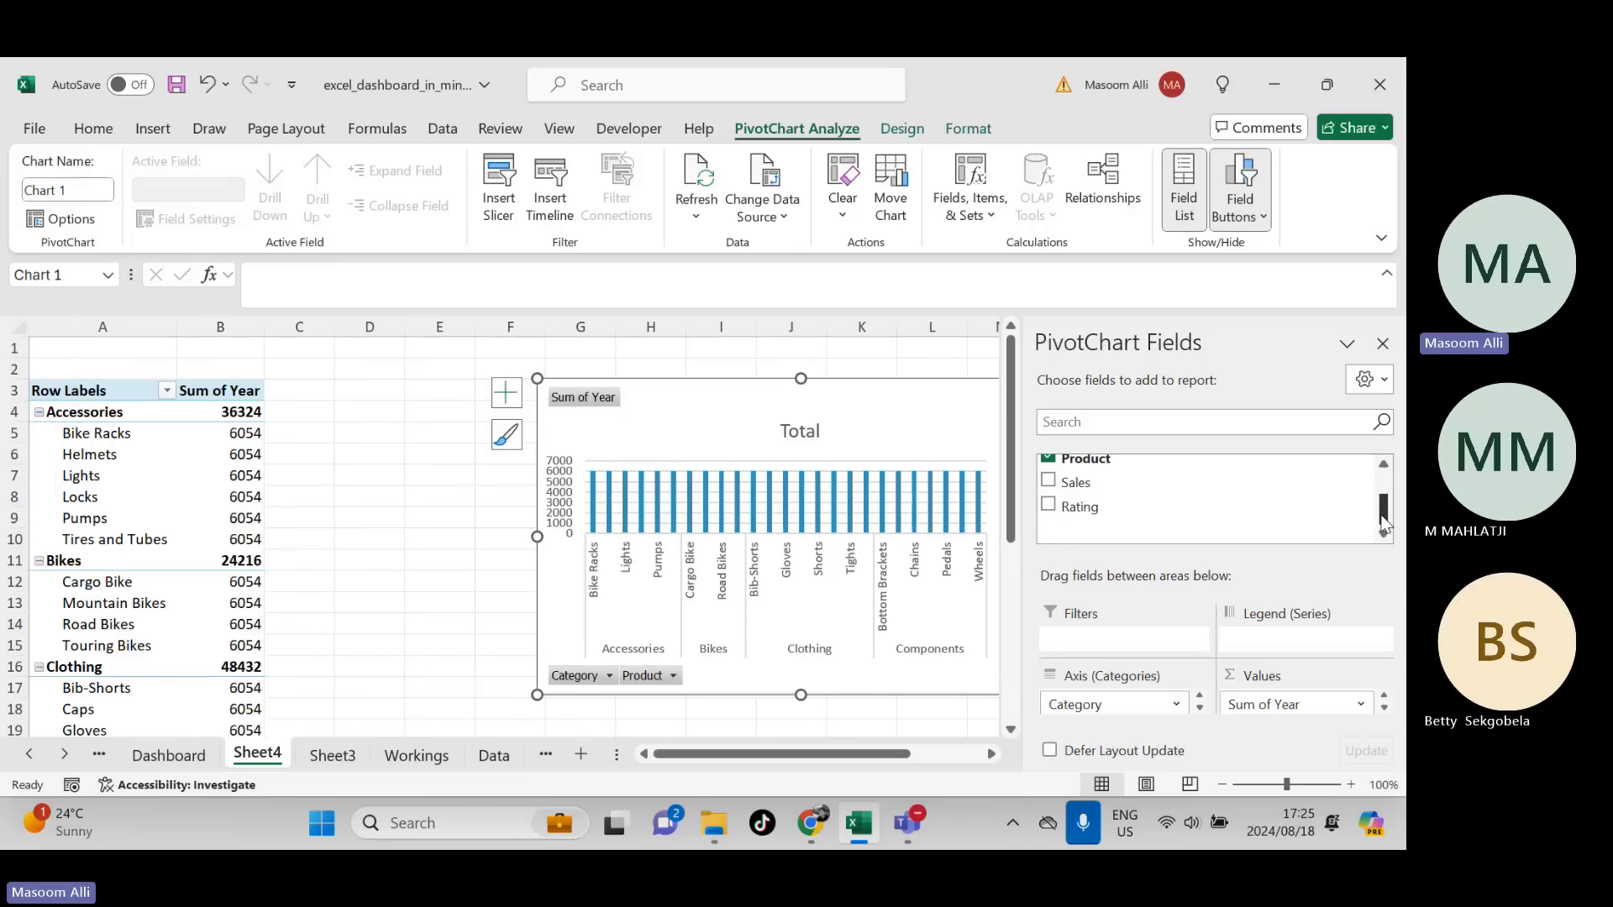
left_click(1048, 482)
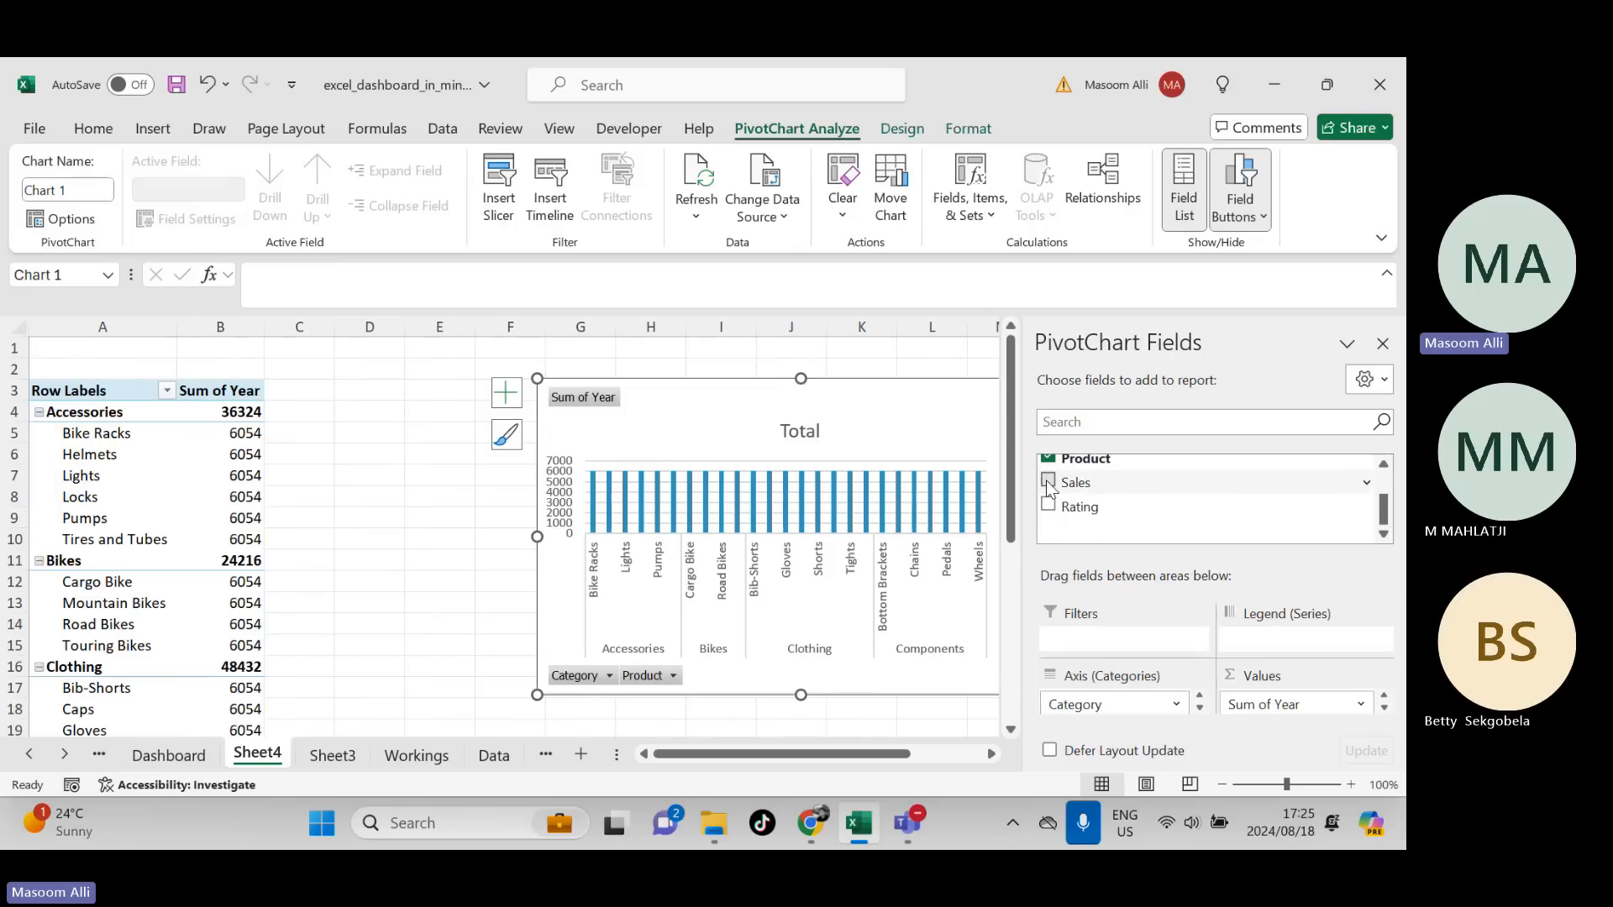
left_click(1048, 505)
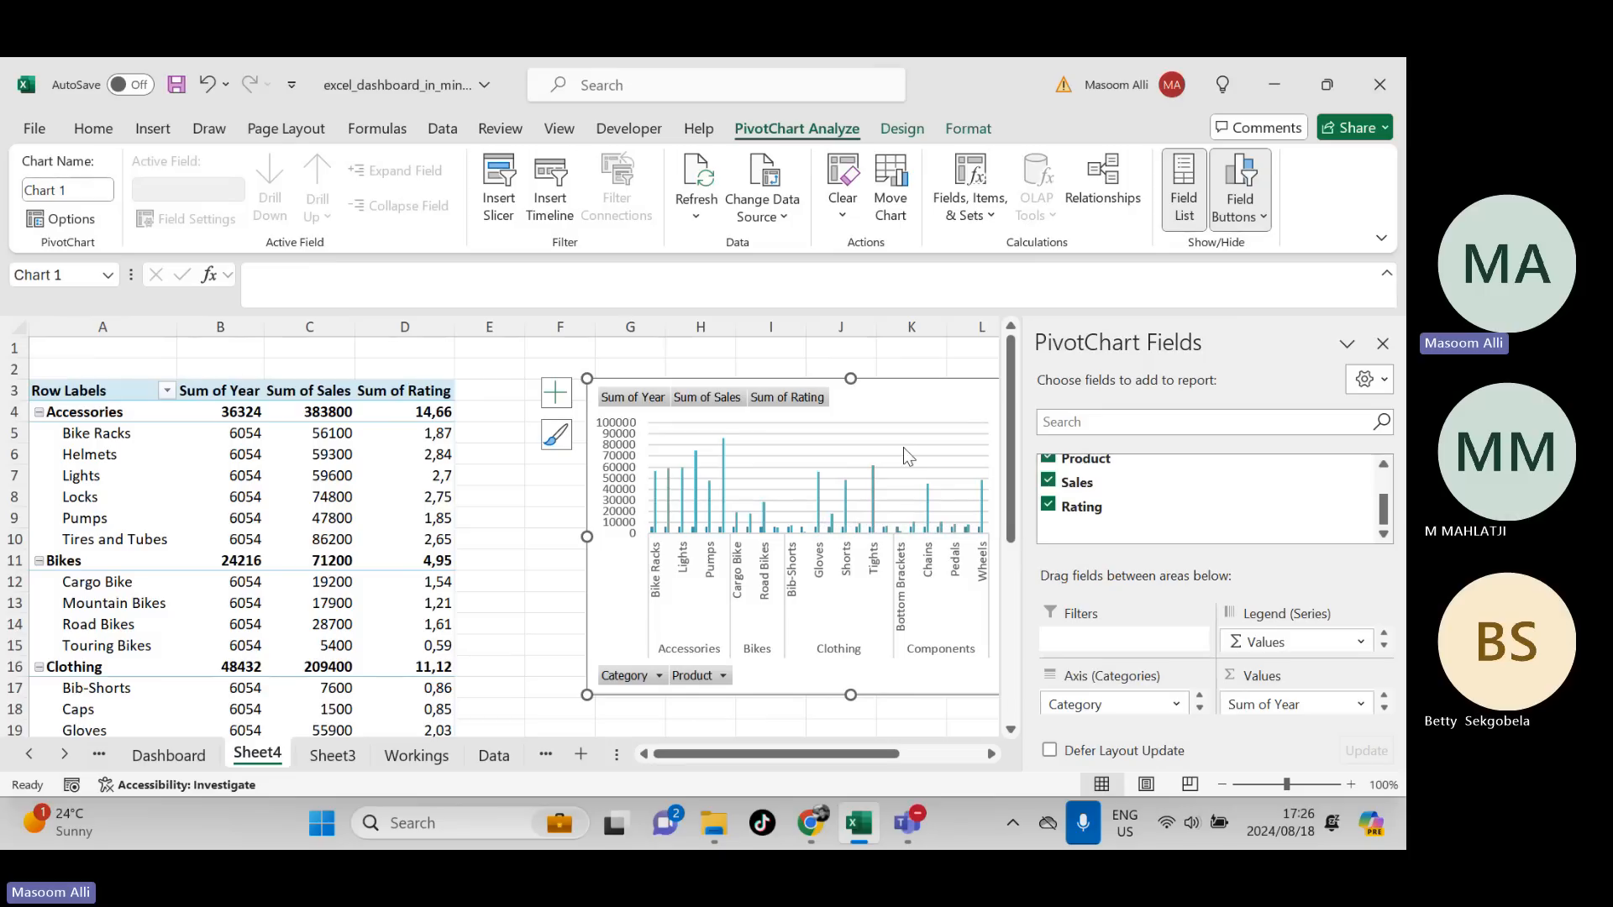
- Check the Teams meeting window for participants' reactions and return to the Excel workbook
left_click(857, 832)
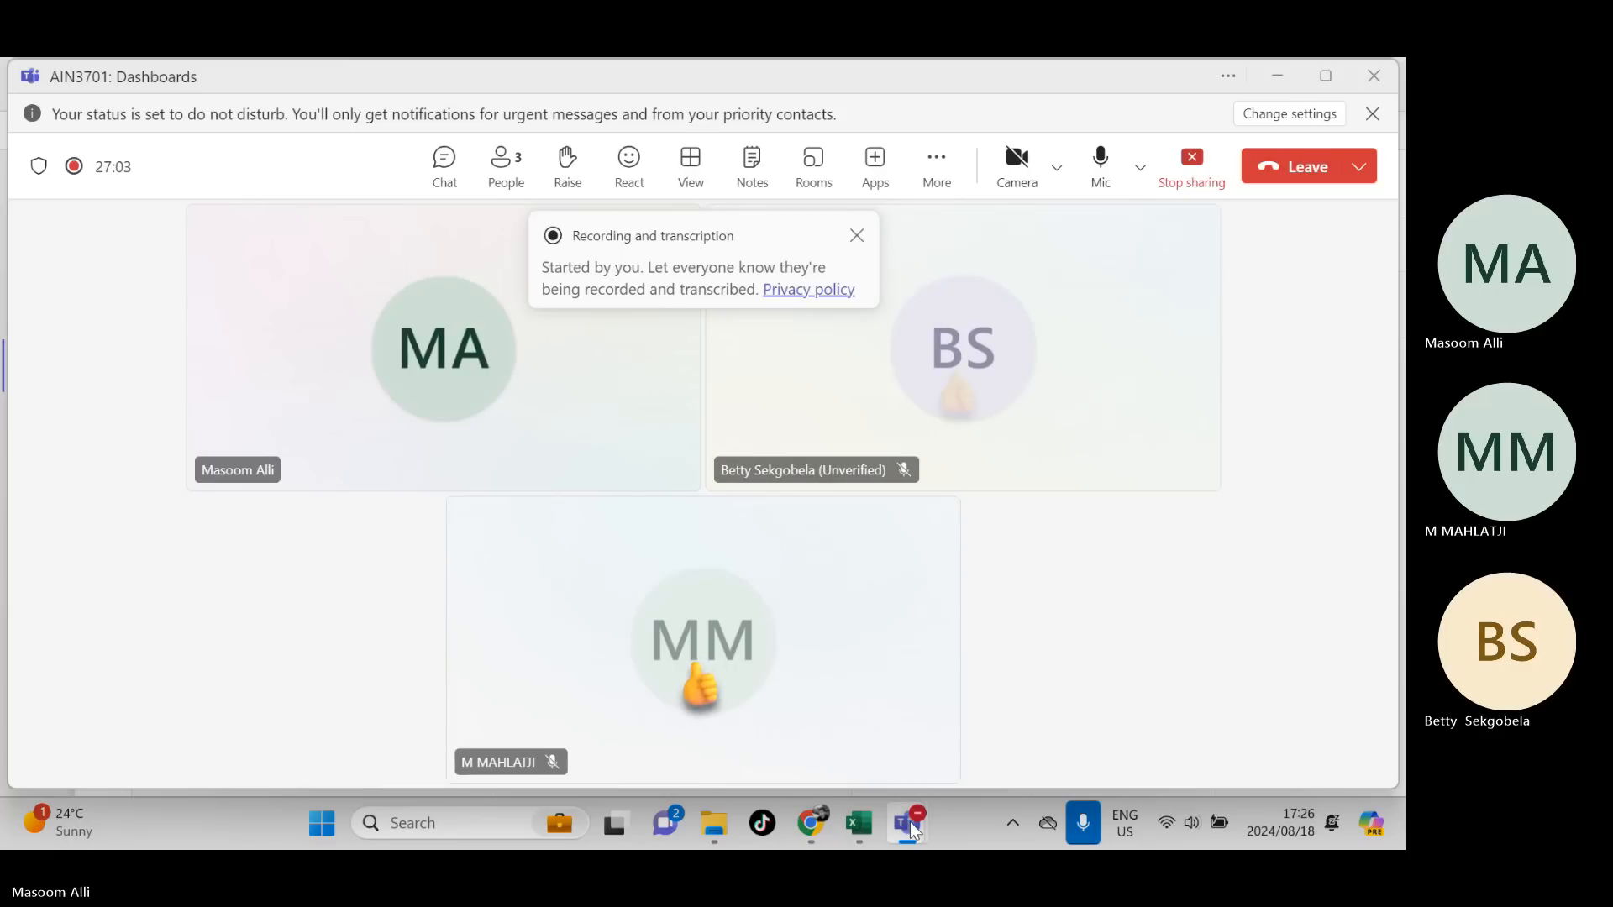
left_click(870, 835)
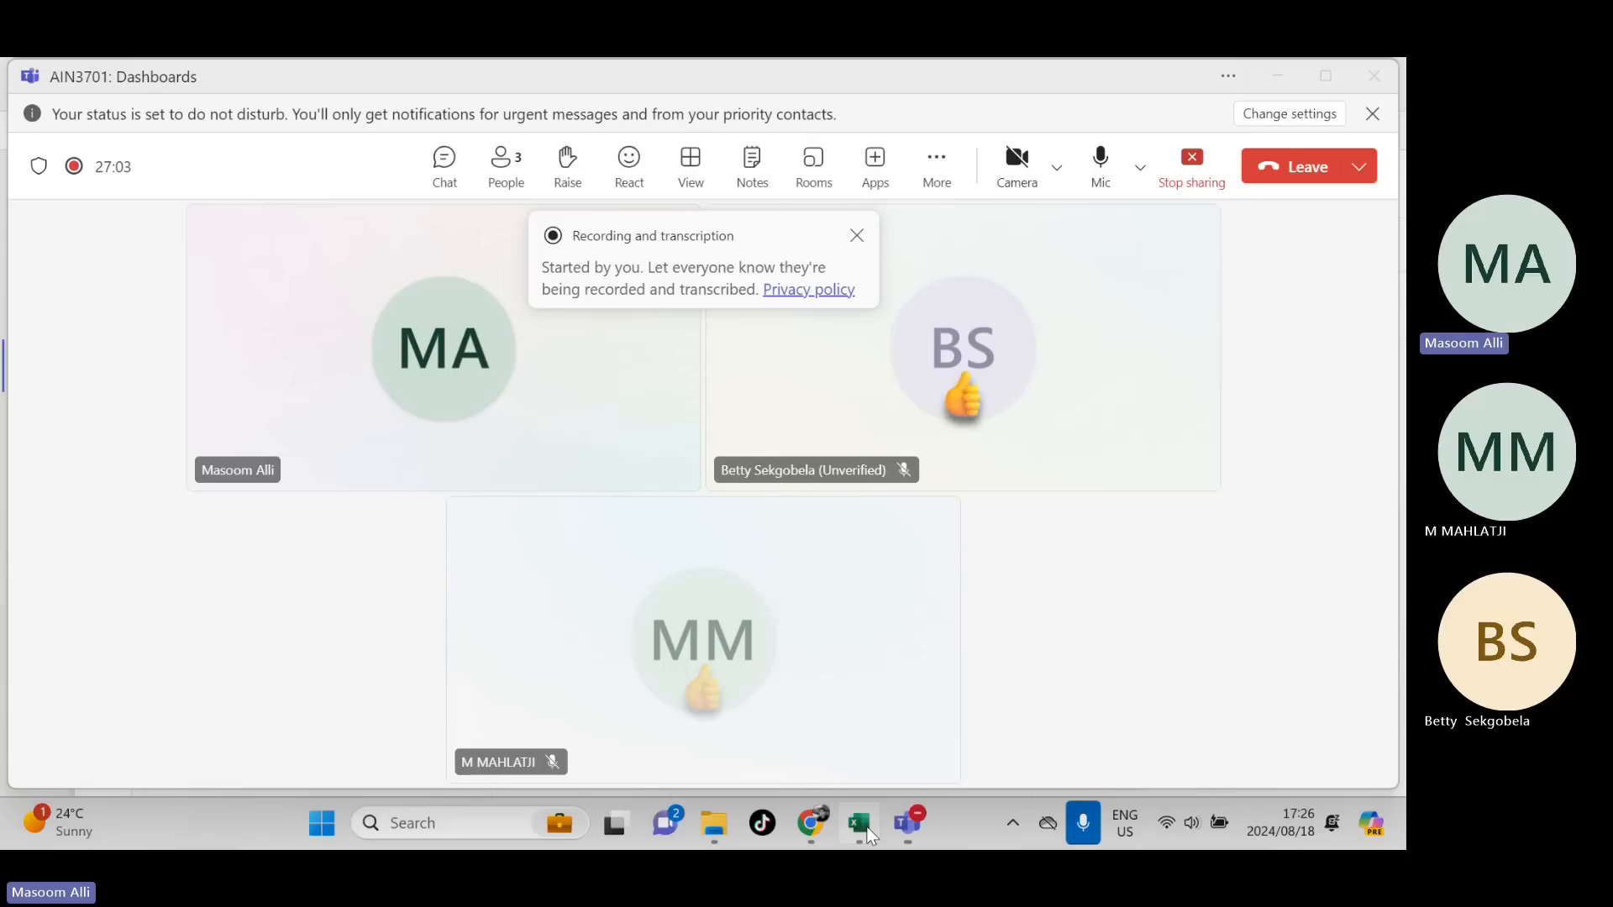
left_click(871, 834)
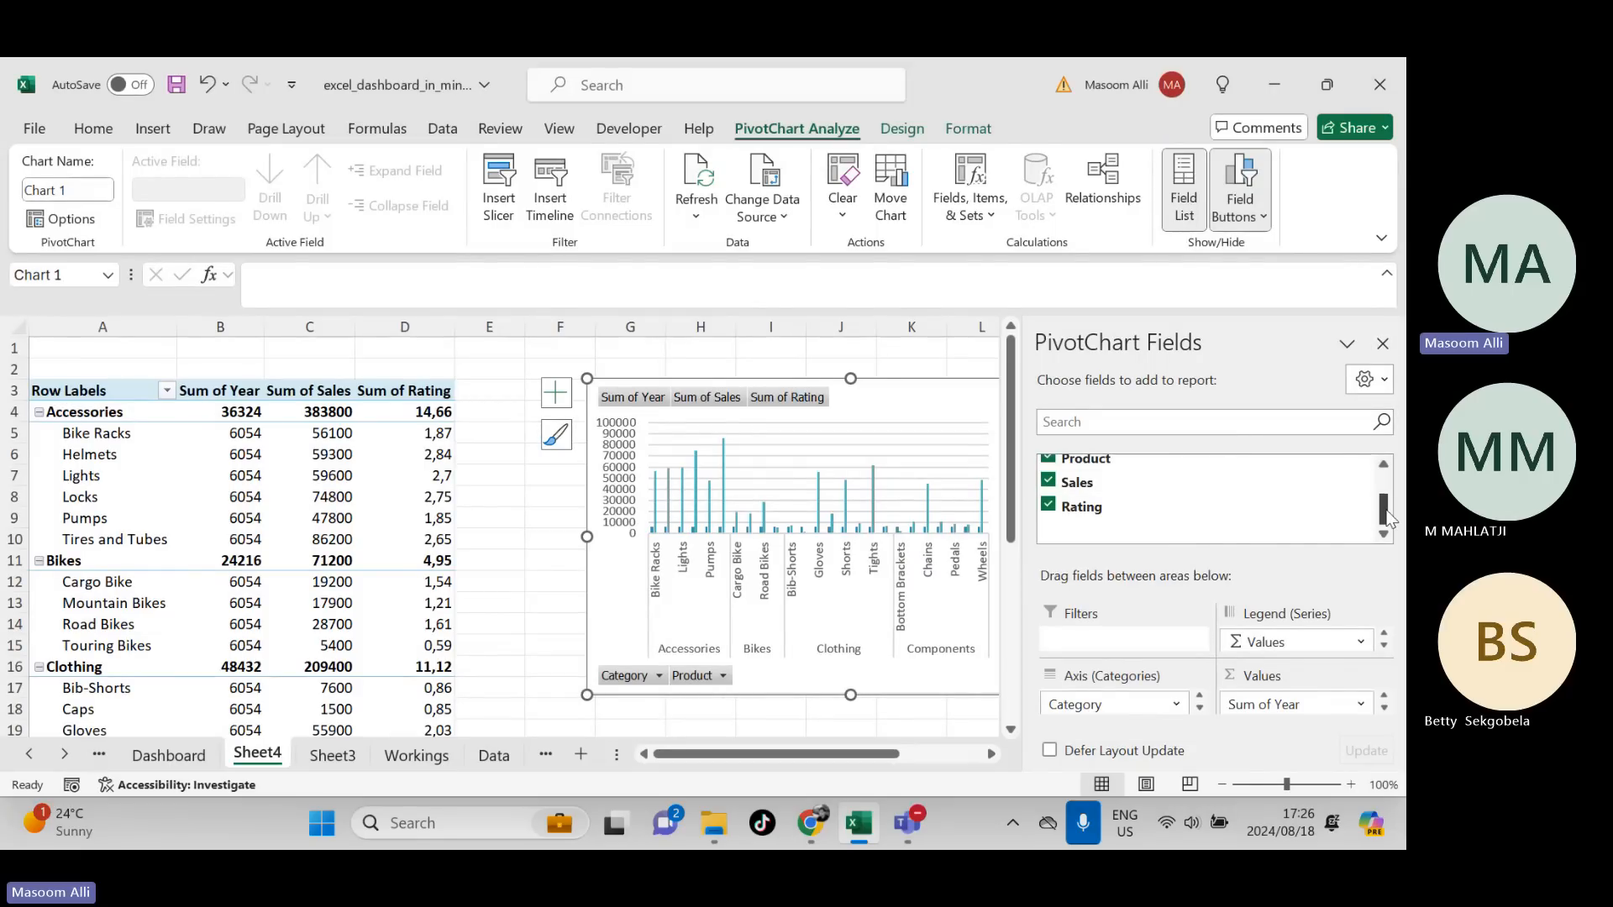
- Add a slicer for the Year field and place it to the right of the PivotChart
left_click_drag(1386, 514, 1384, 485)
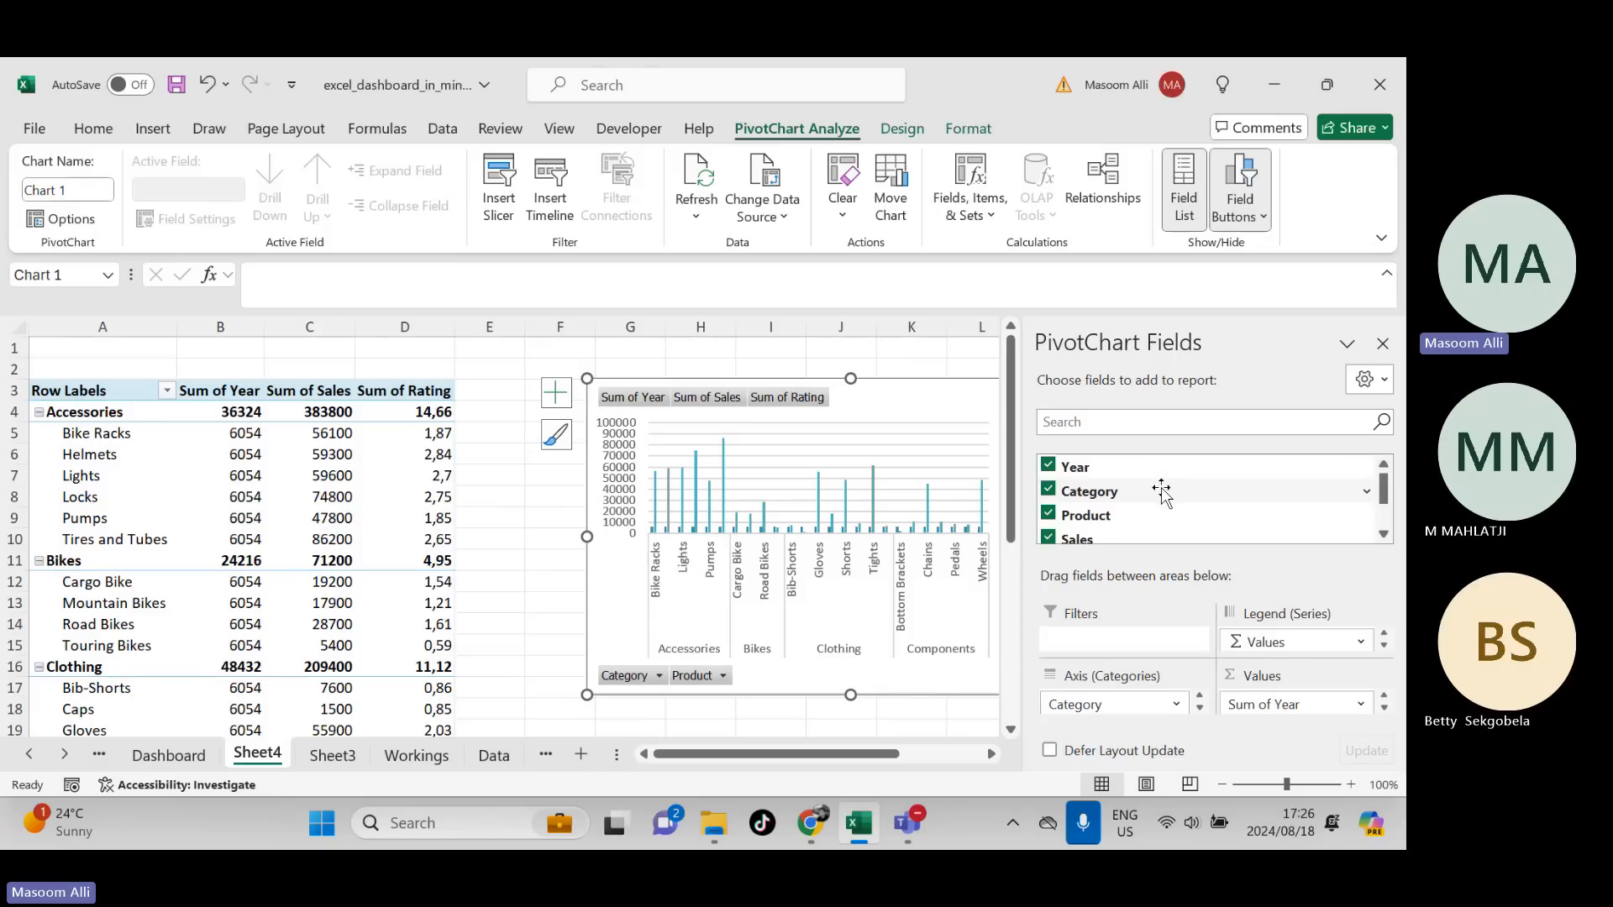
right_click(1207, 468)
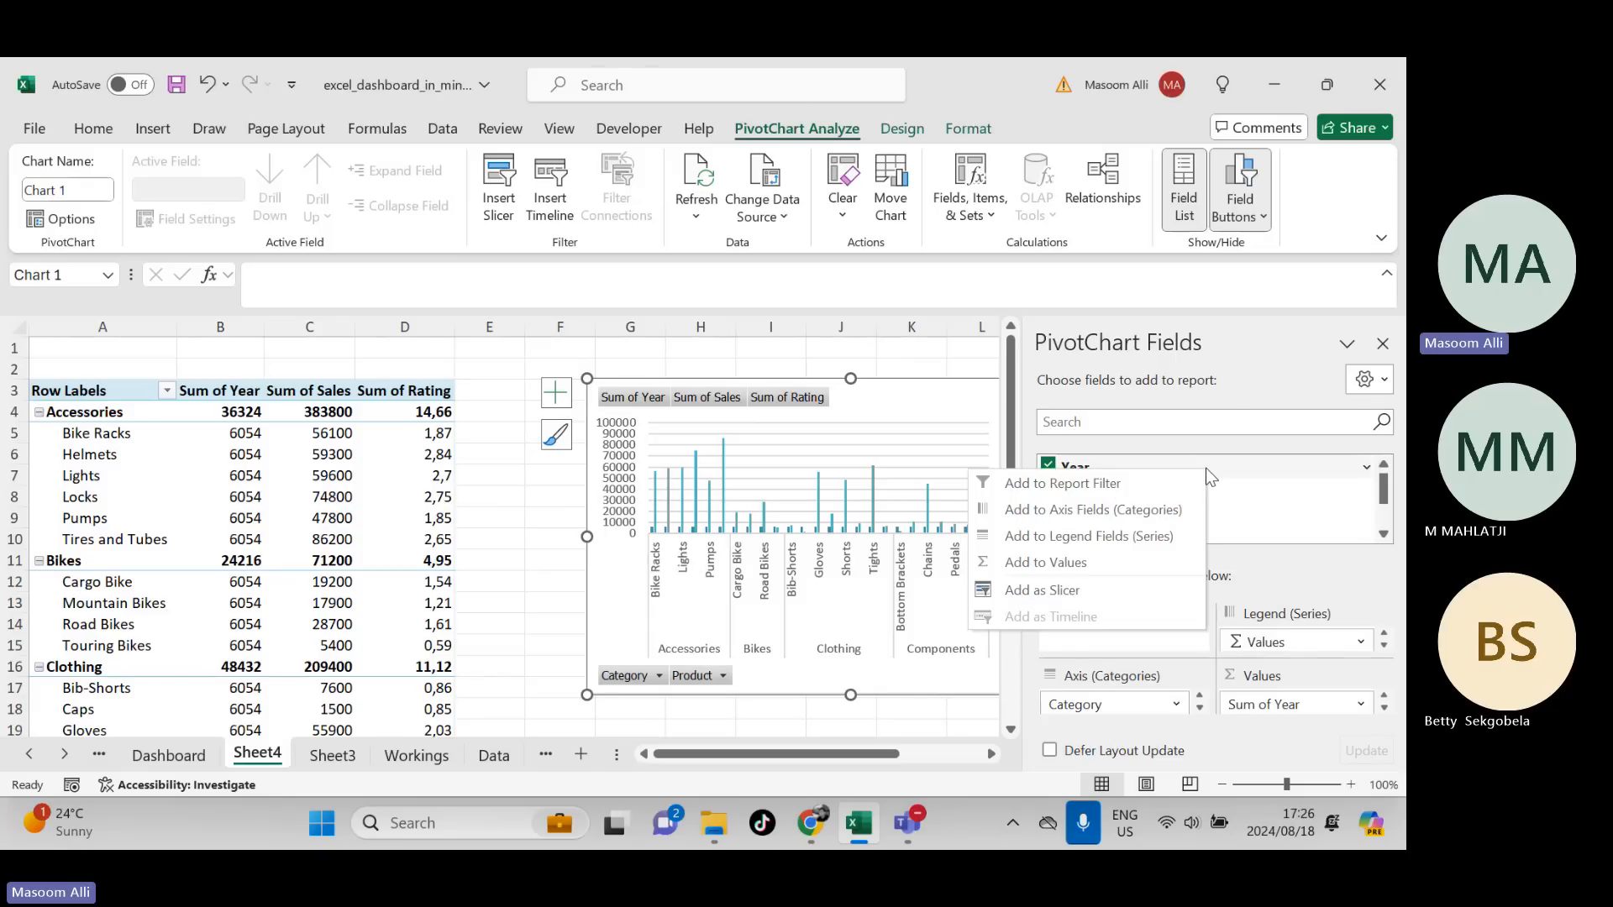
left_click(1081, 590)
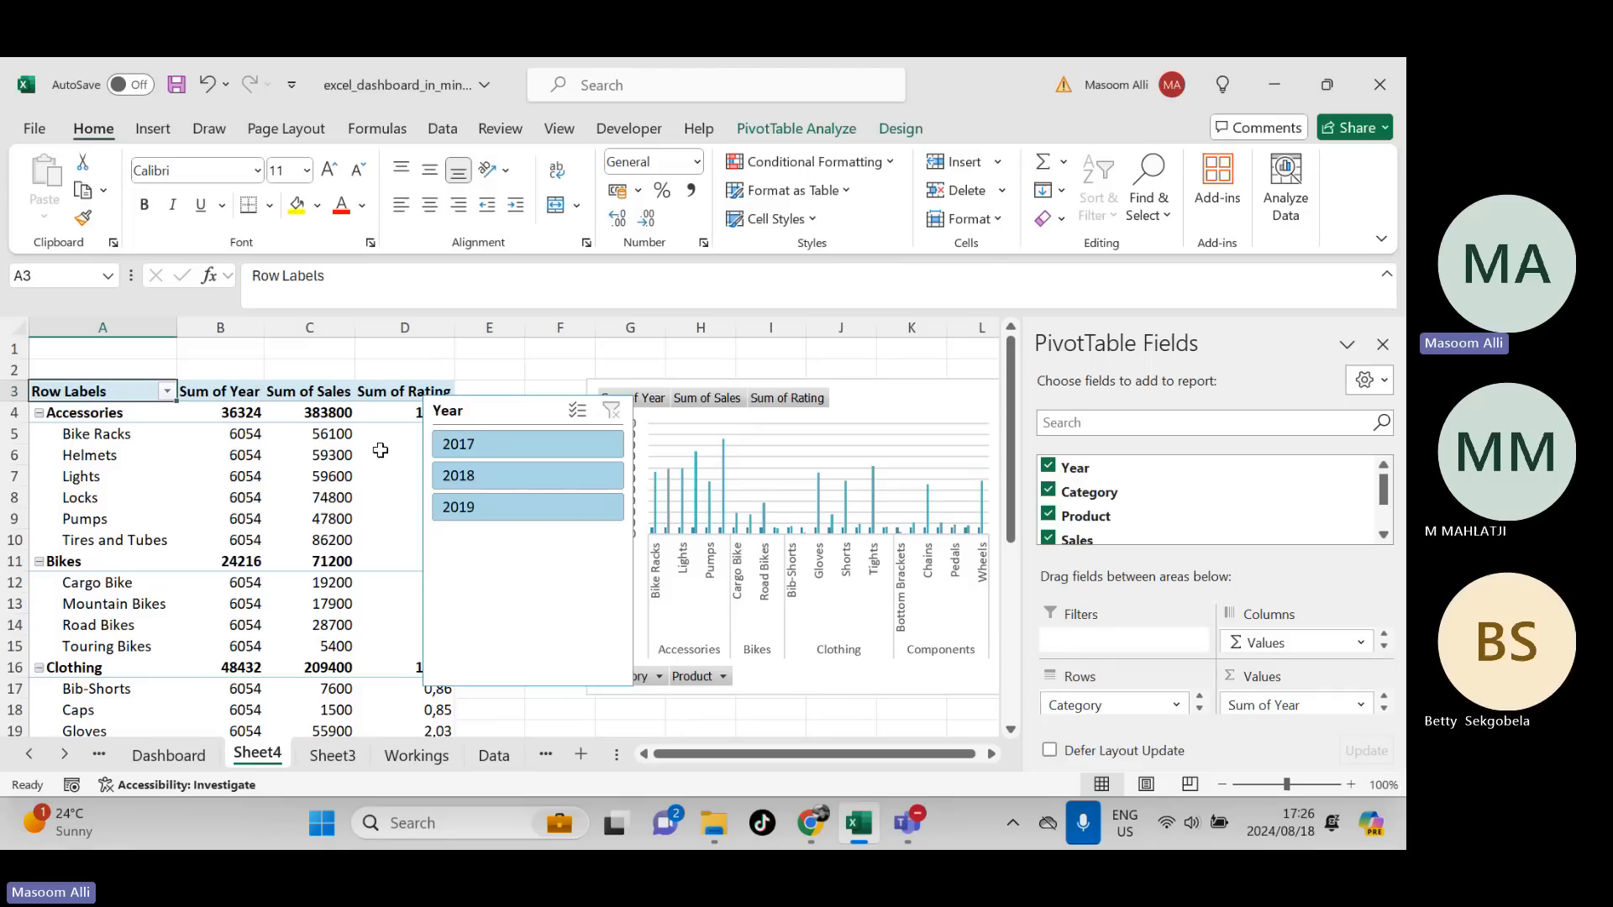
left_click(159, 472)
right_click(156, 474)
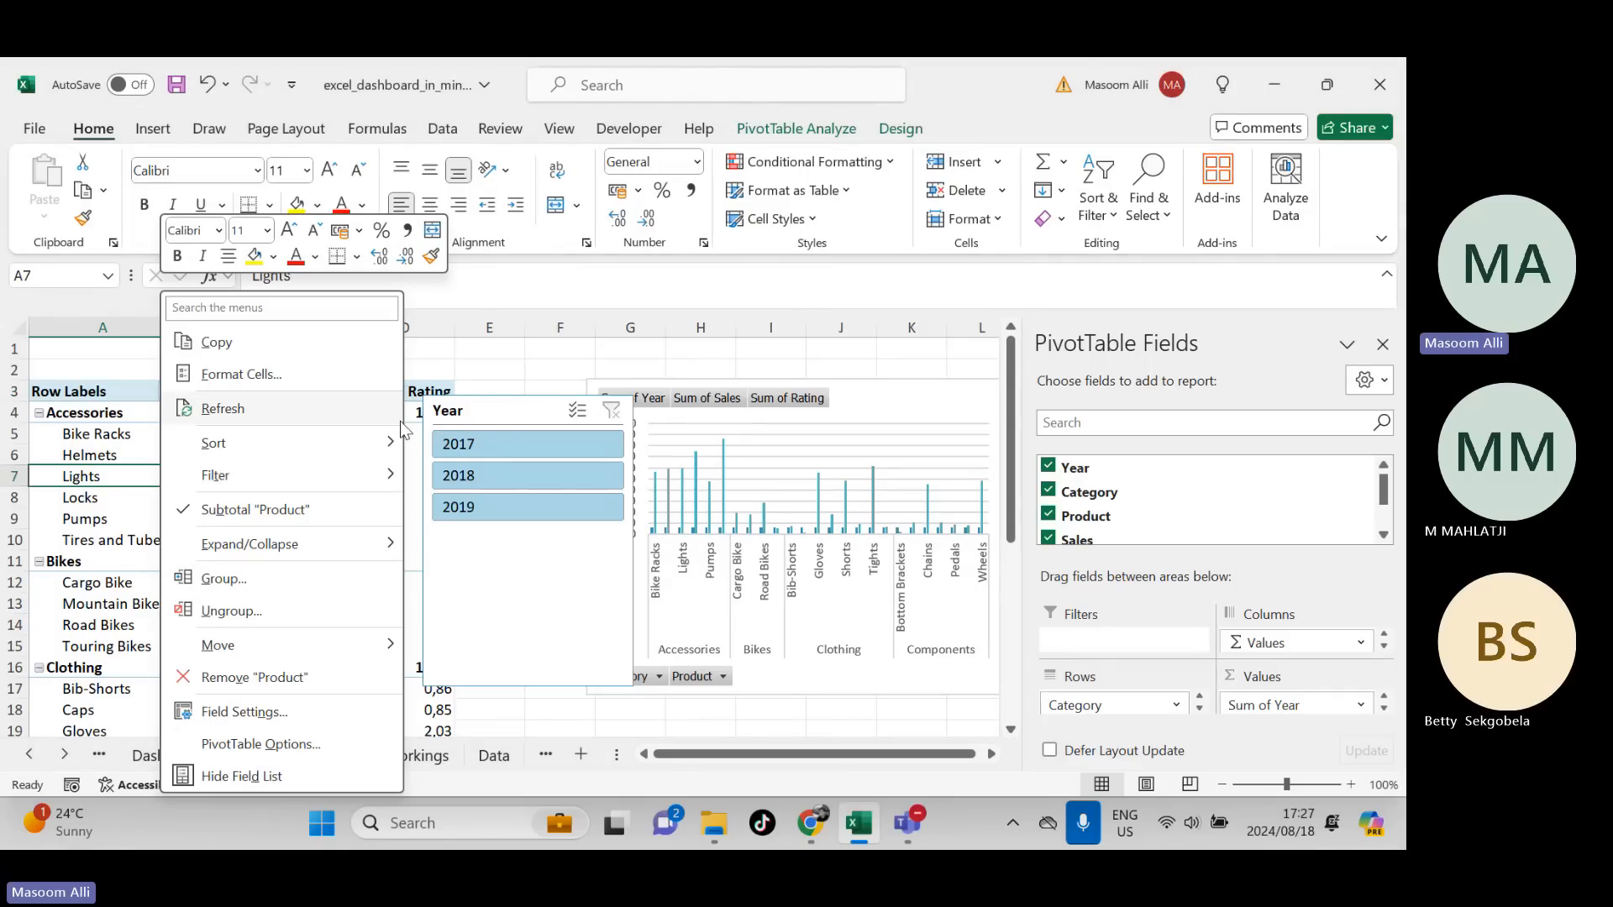
left_click(483, 411)
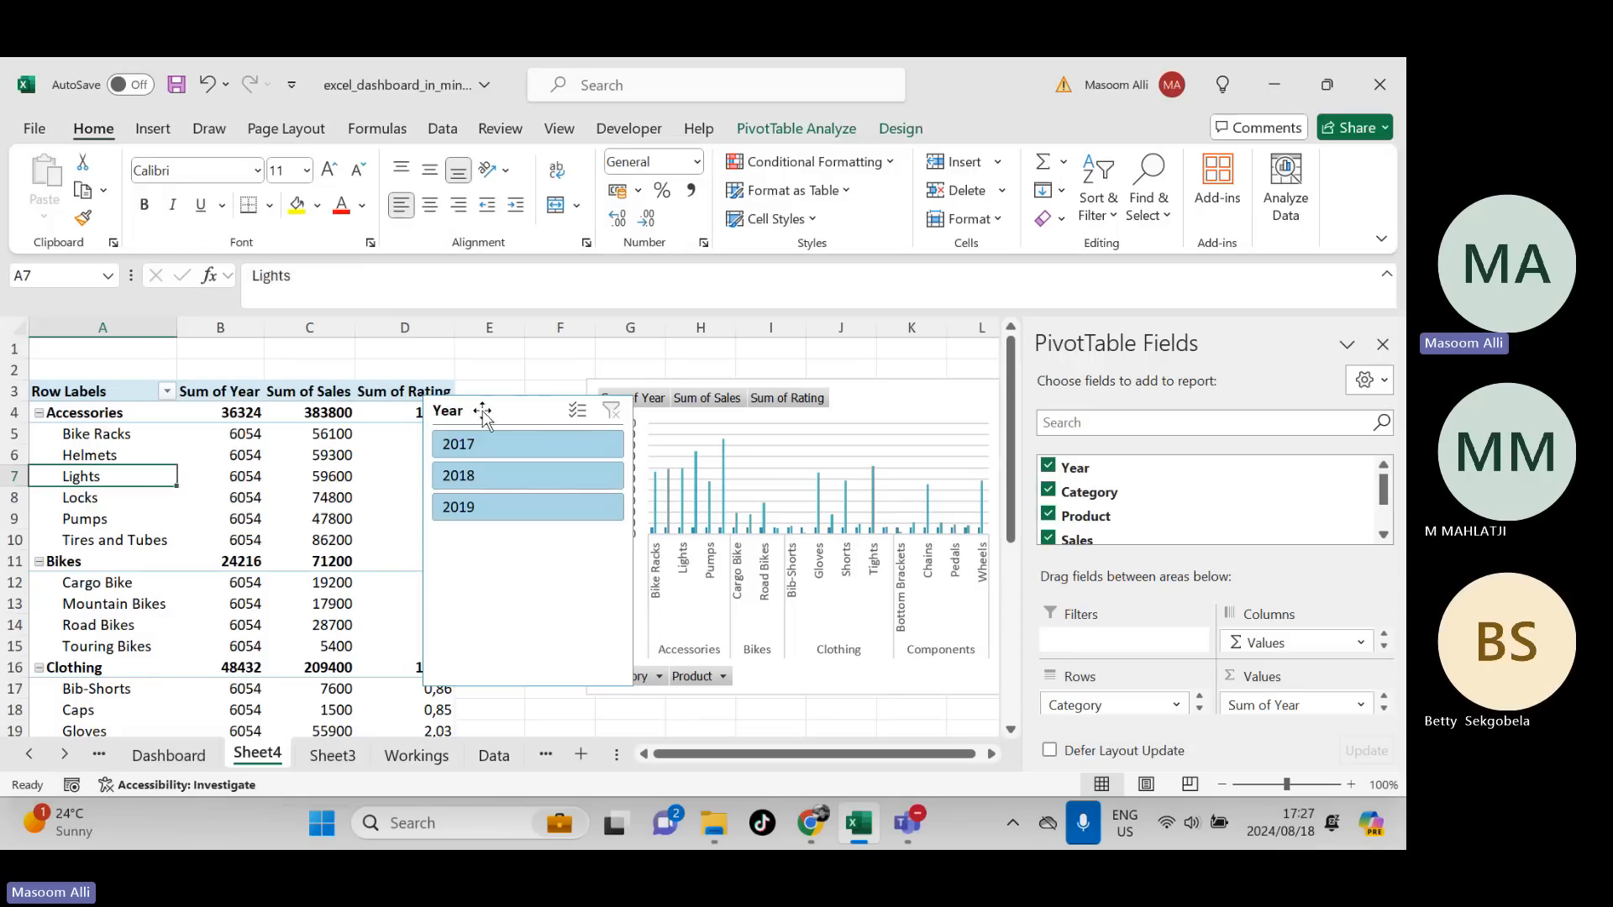
left_click_drag(490, 406, 1237, 389)
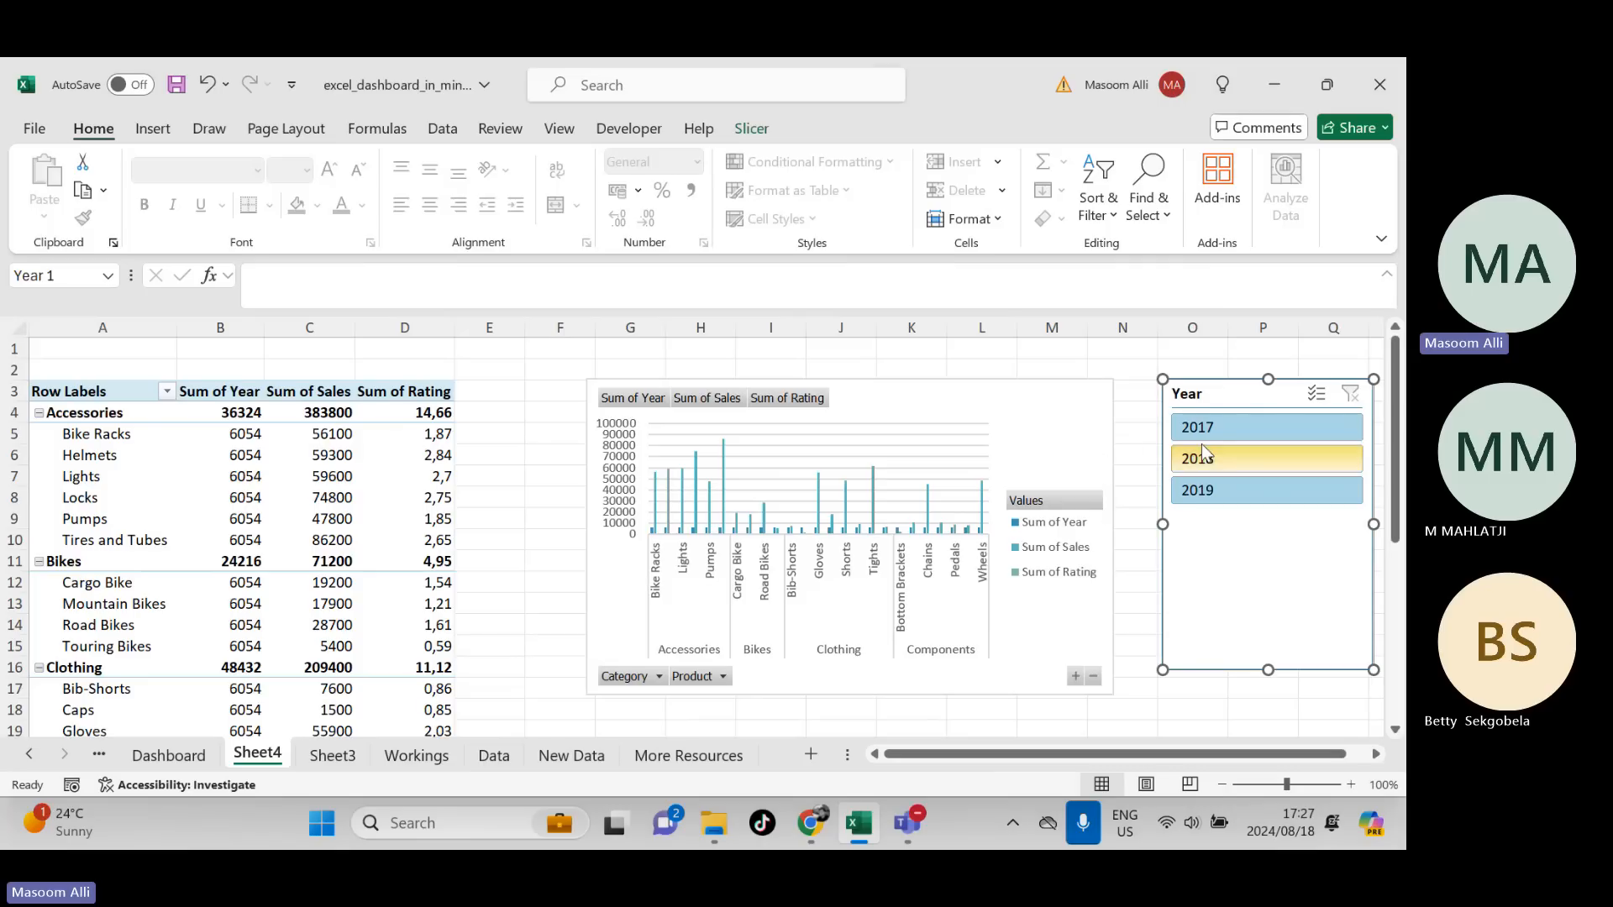
- Return from the Teams meeting to Excel and filter the PivotChart by 2017, 2018 and 2019 in turn with the Year slicer
left_click(868, 818)
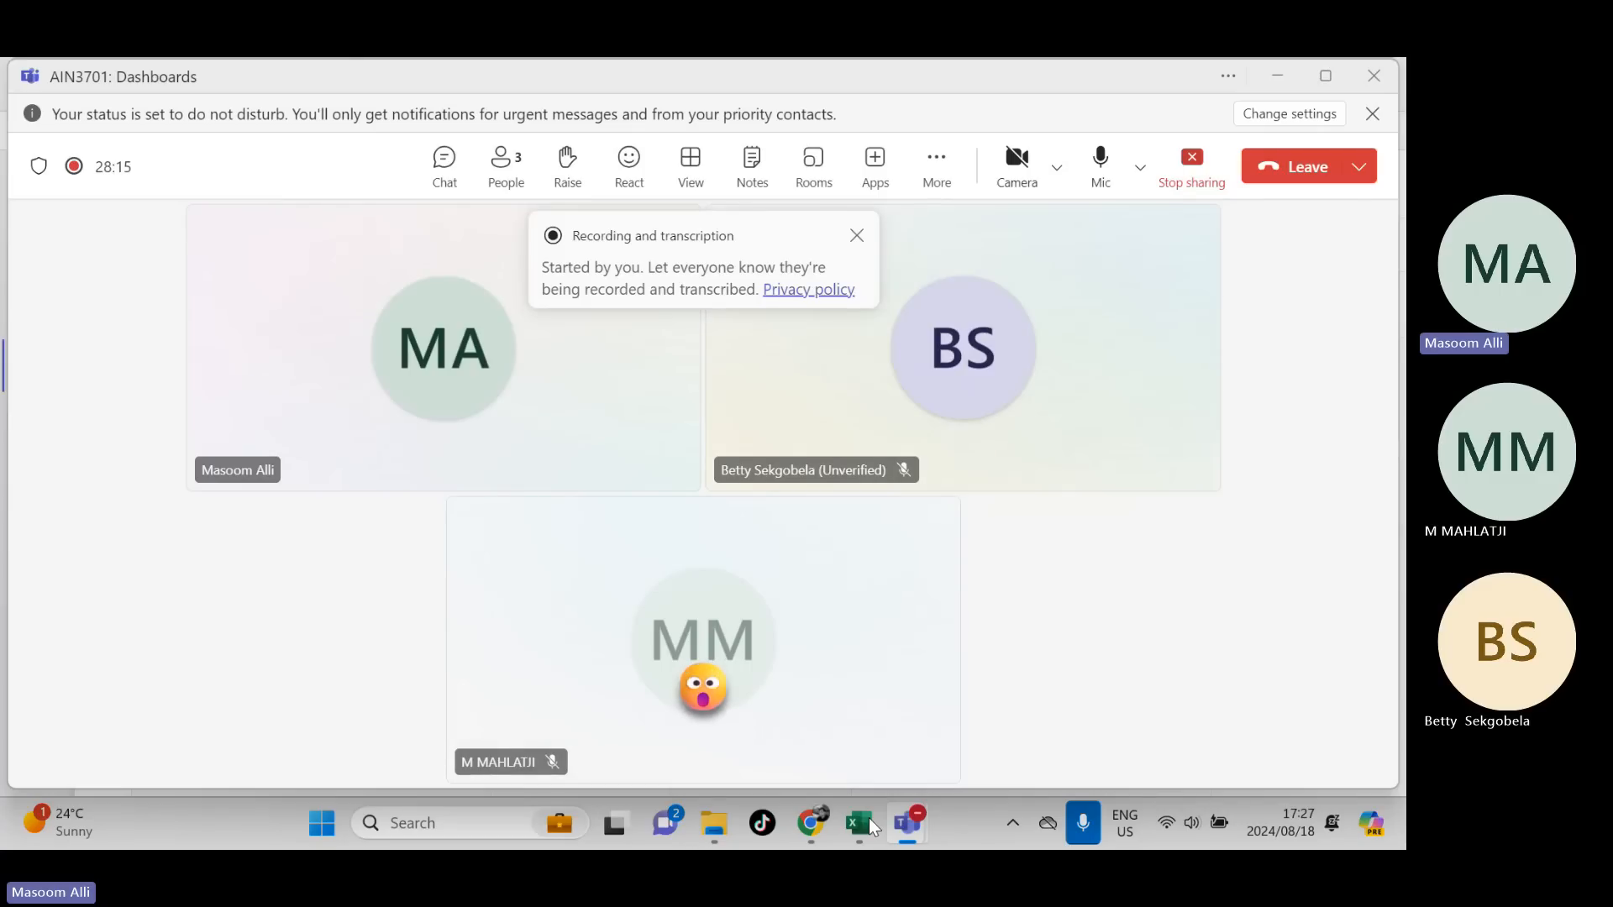
left_click(859, 822)
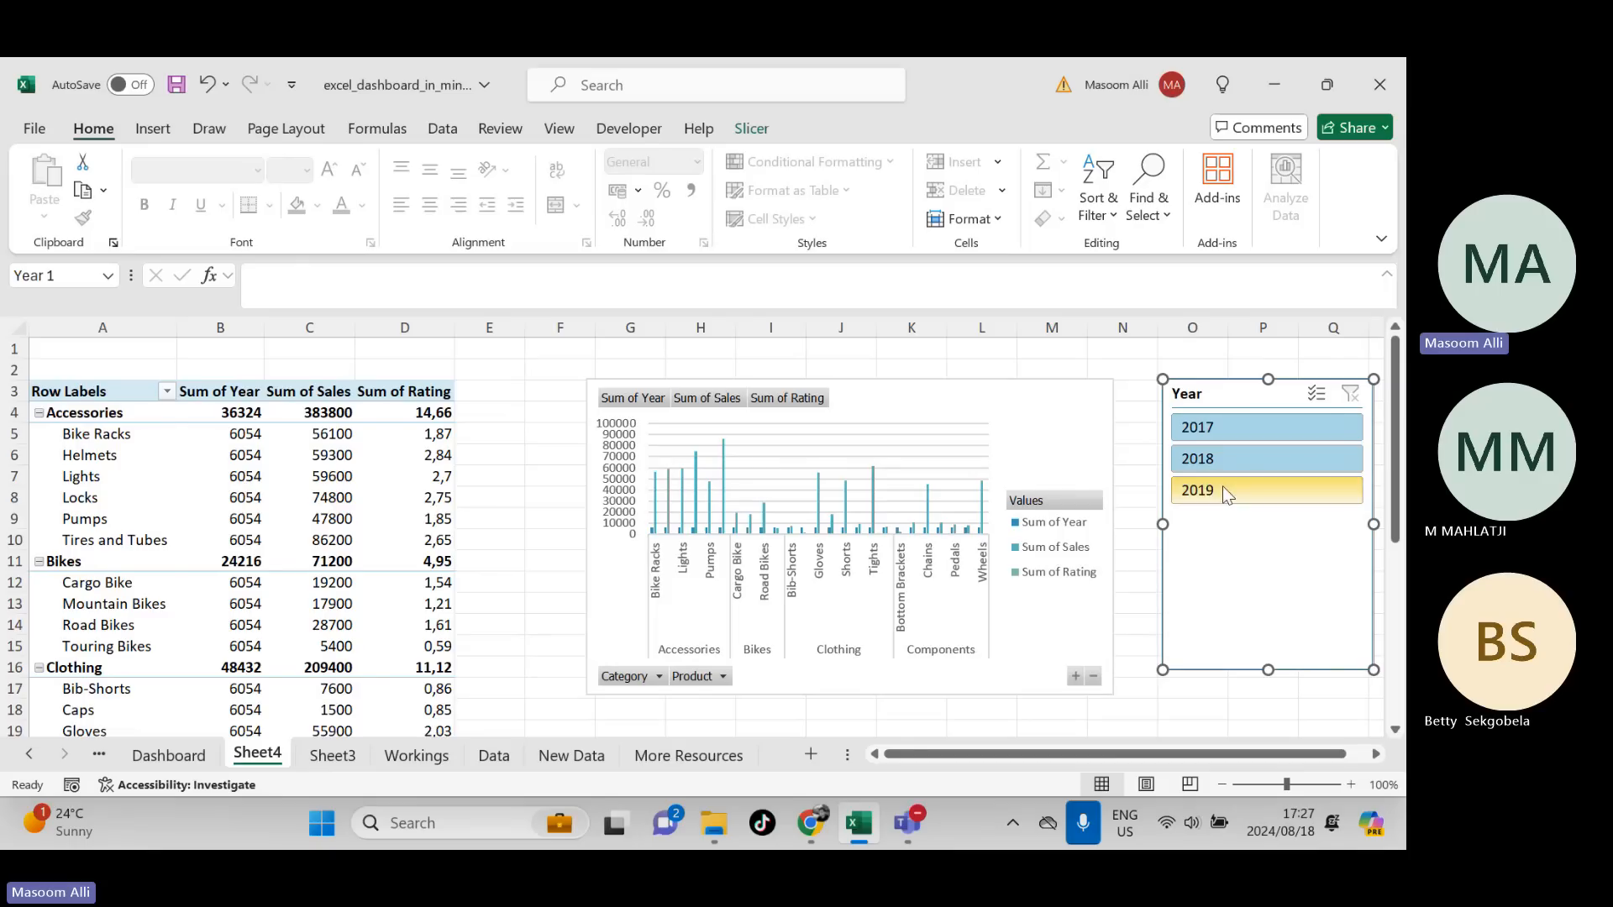
left_click(1219, 429)
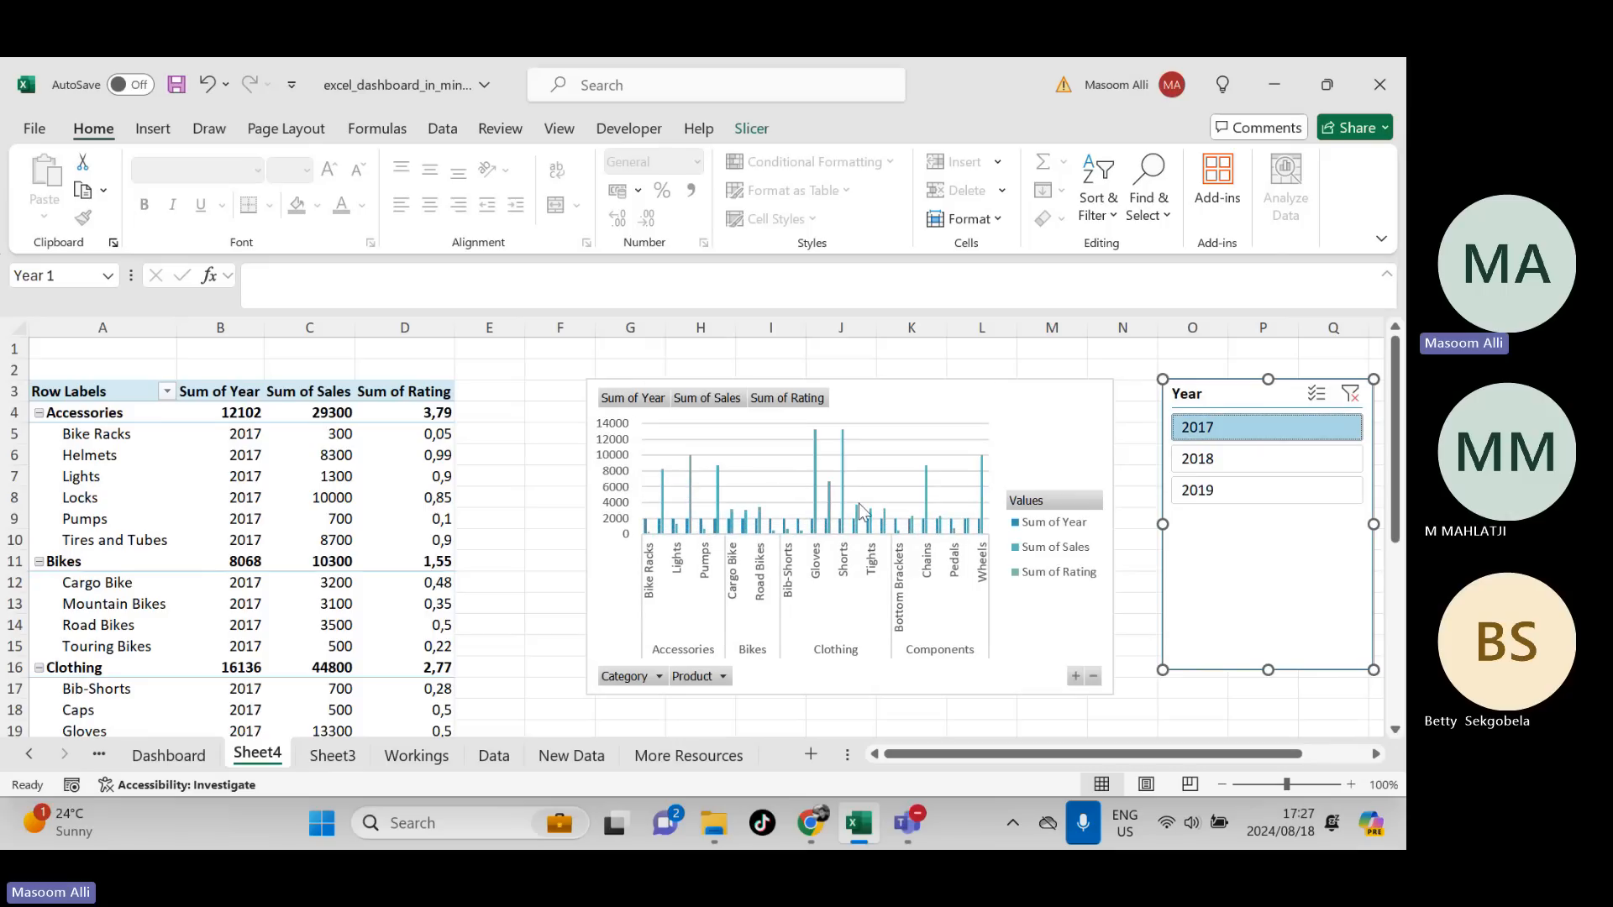
left_click(1248, 466)
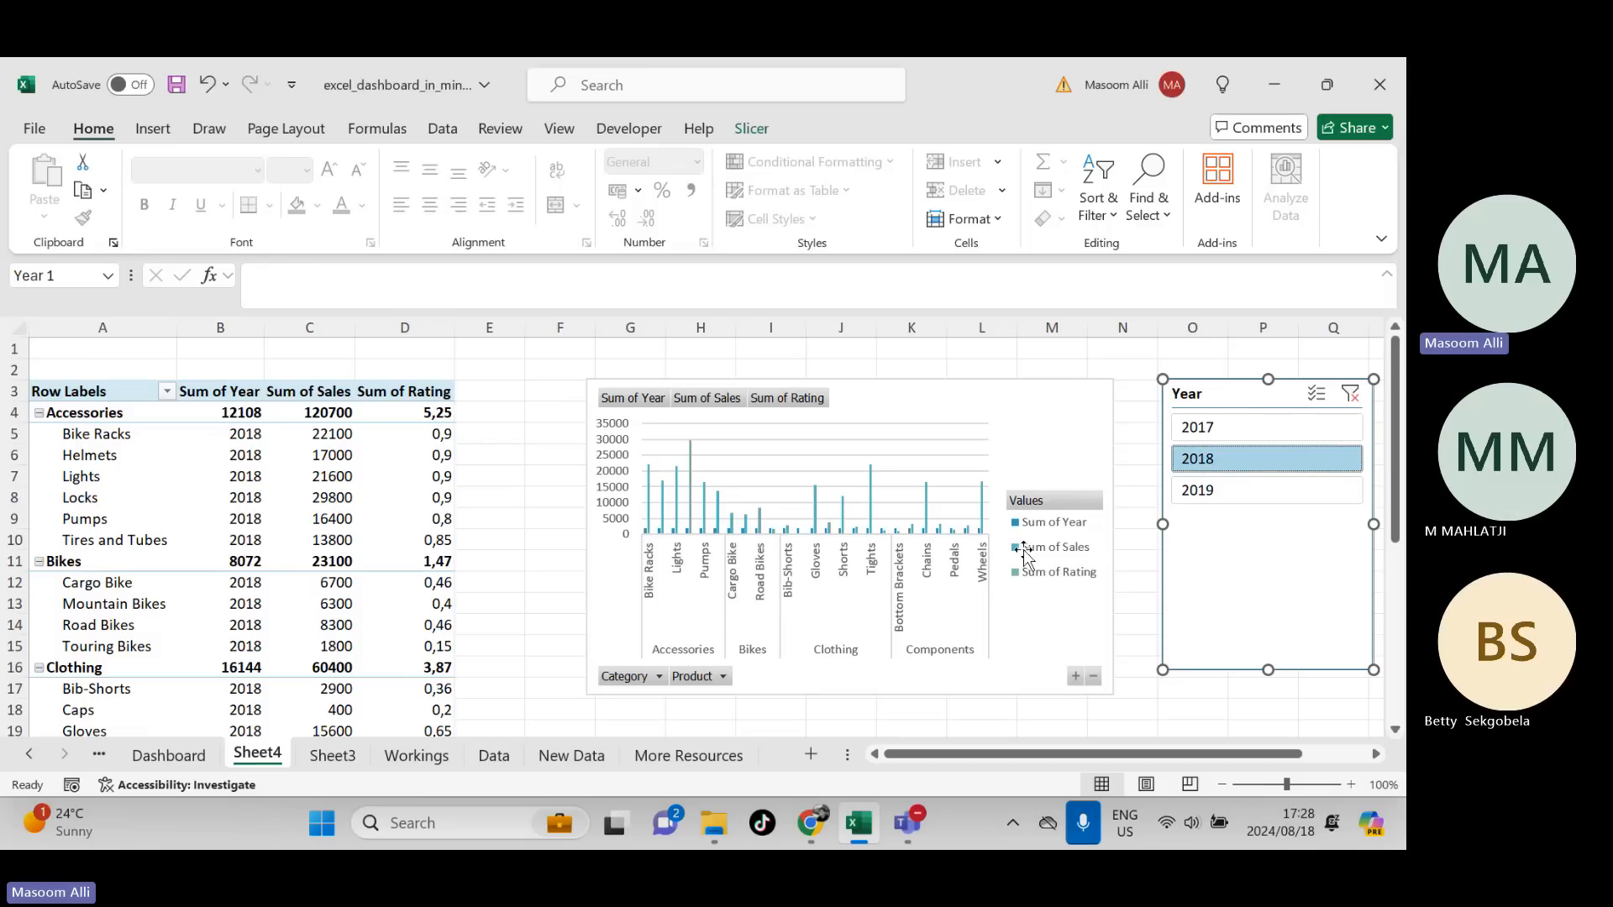
left_click(1265, 495)
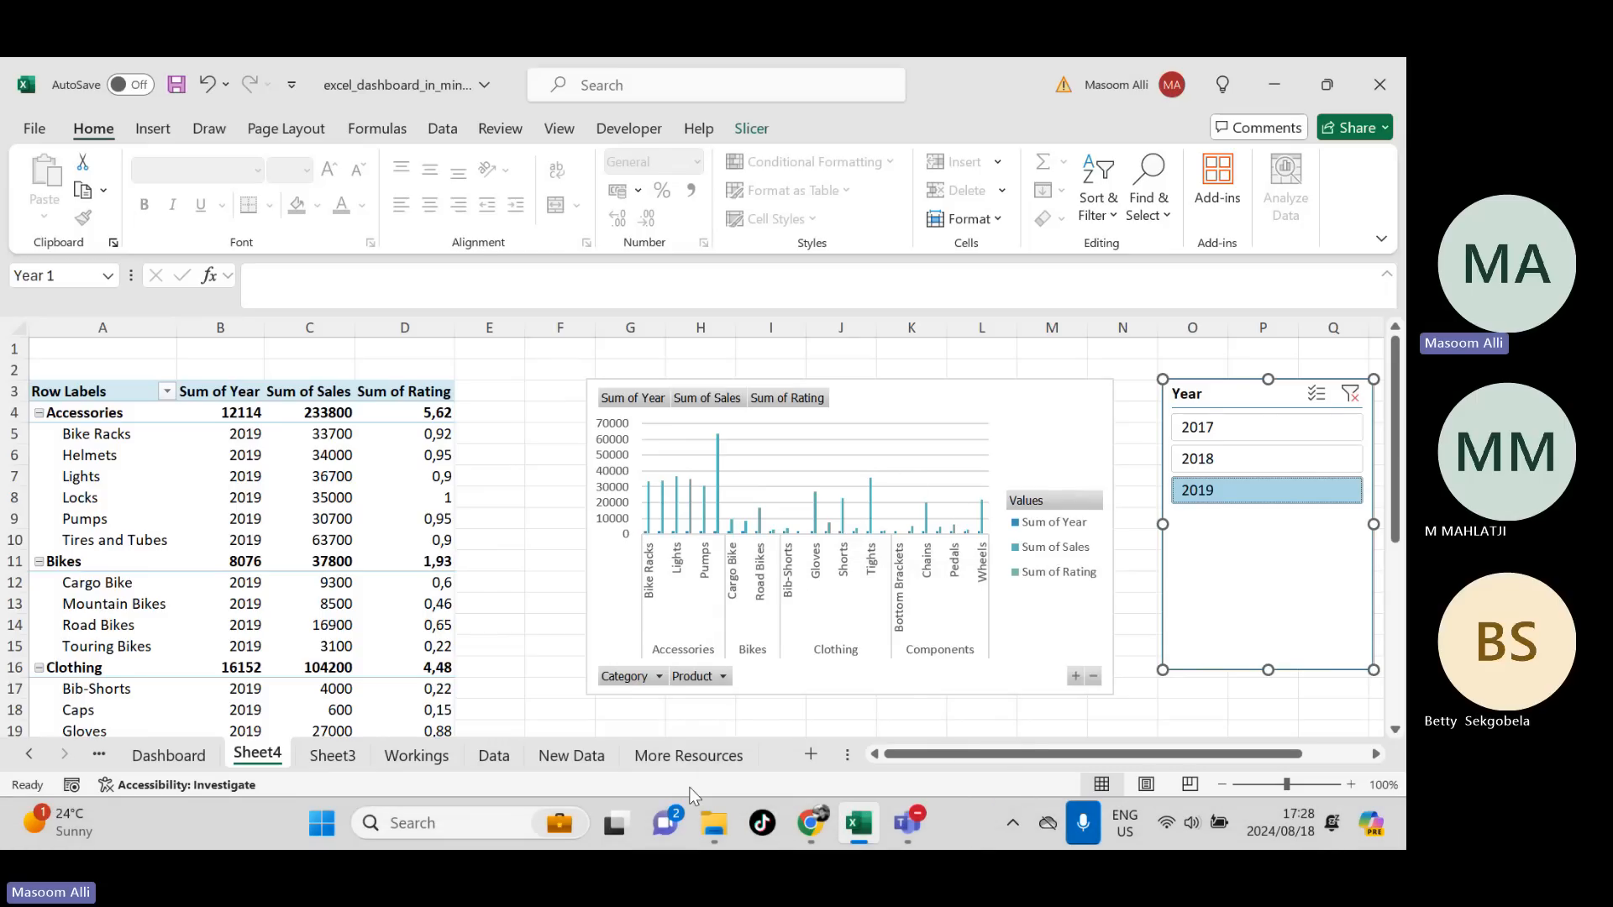
- Switch back to Excel from Teams and step the Year slicer through 2017, 2018 and 2019, ending with 2017 selected
left_click(855, 824)
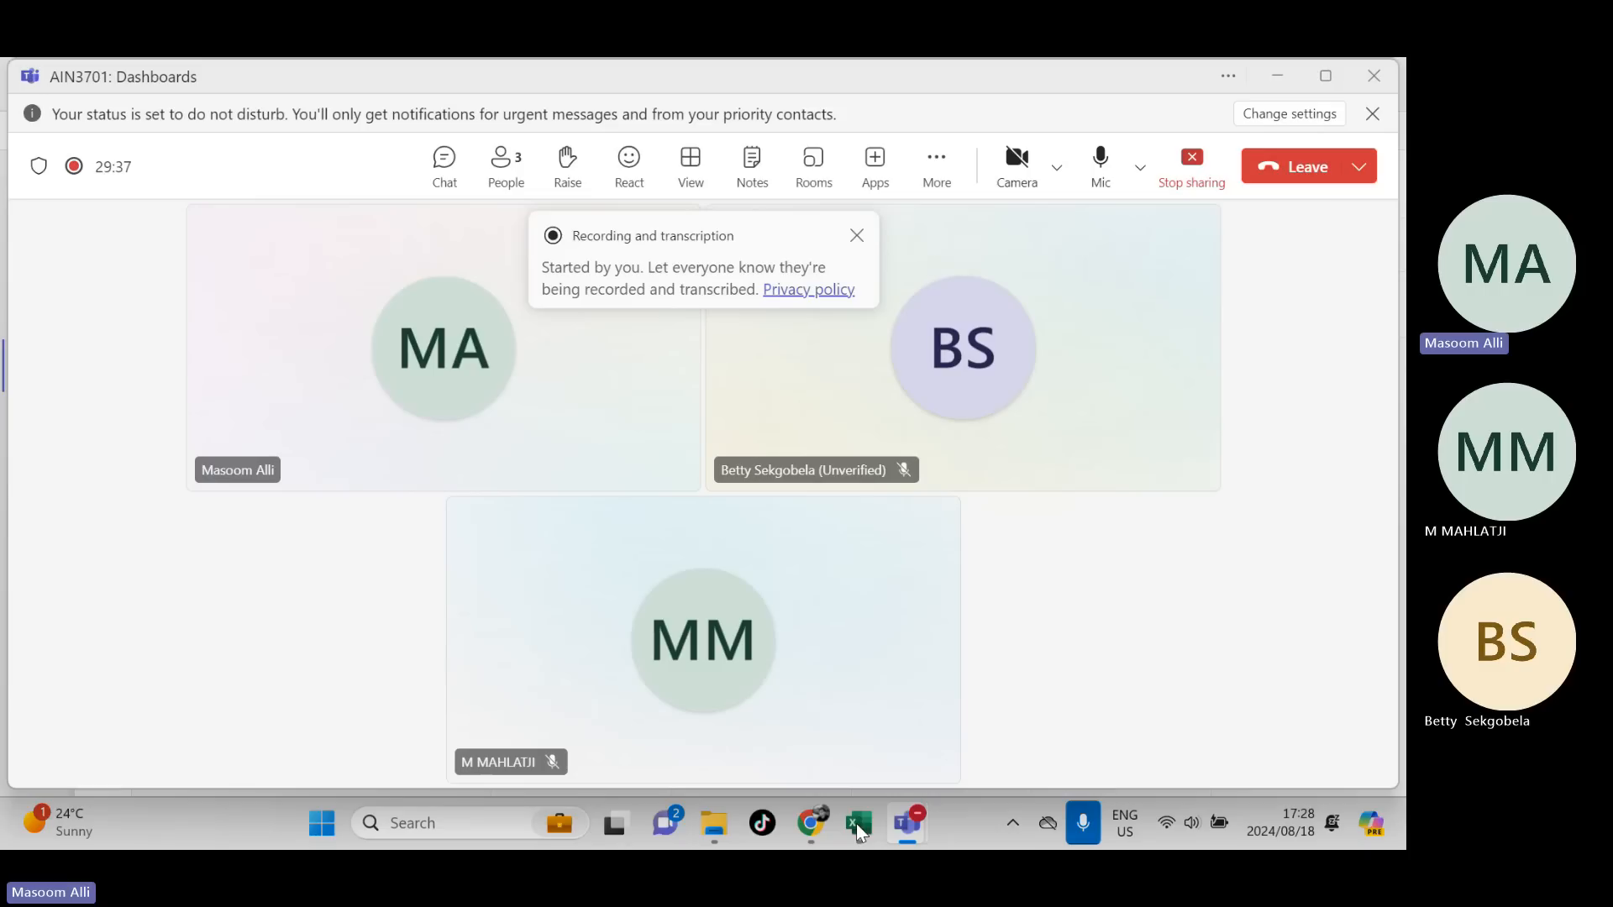
left_click(856, 823)
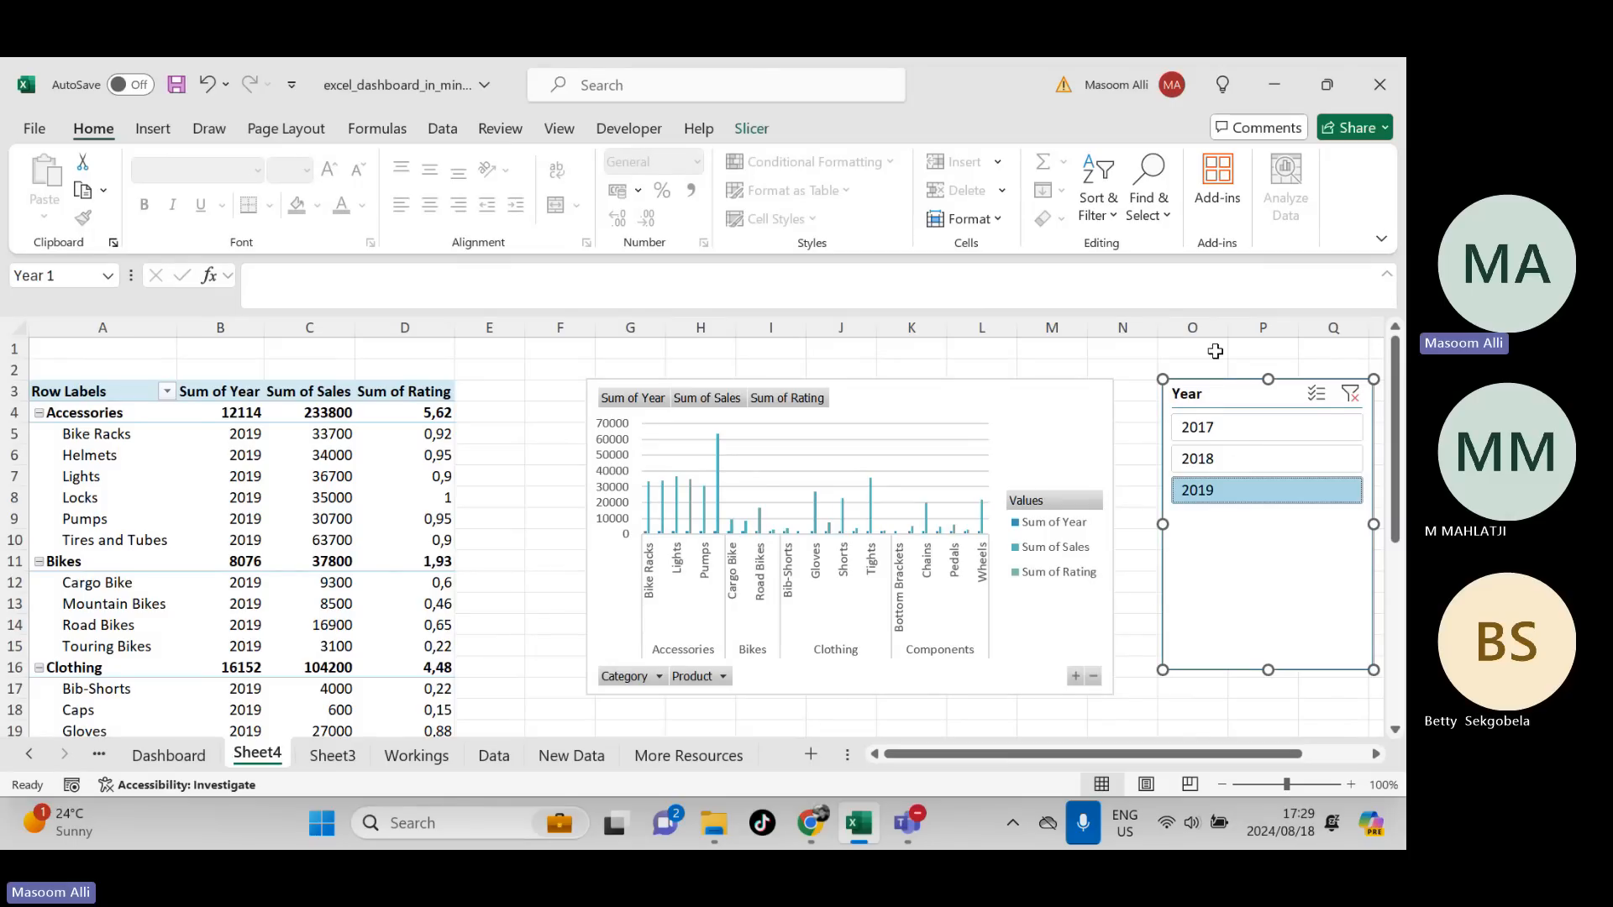
left_click(1269, 427)
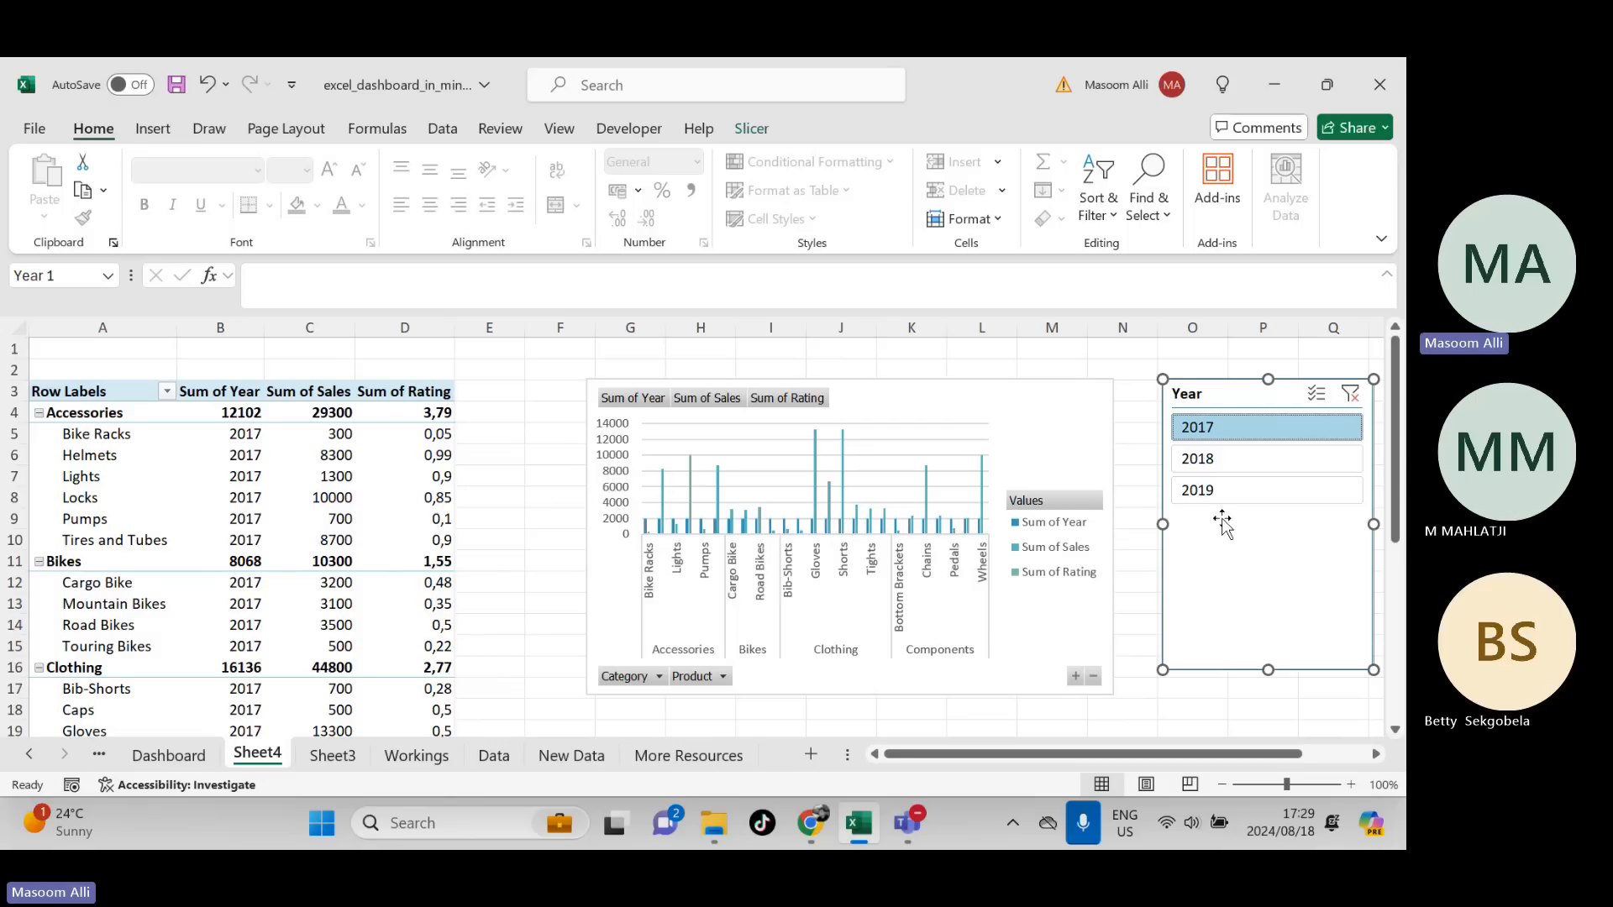
left_click(1219, 463)
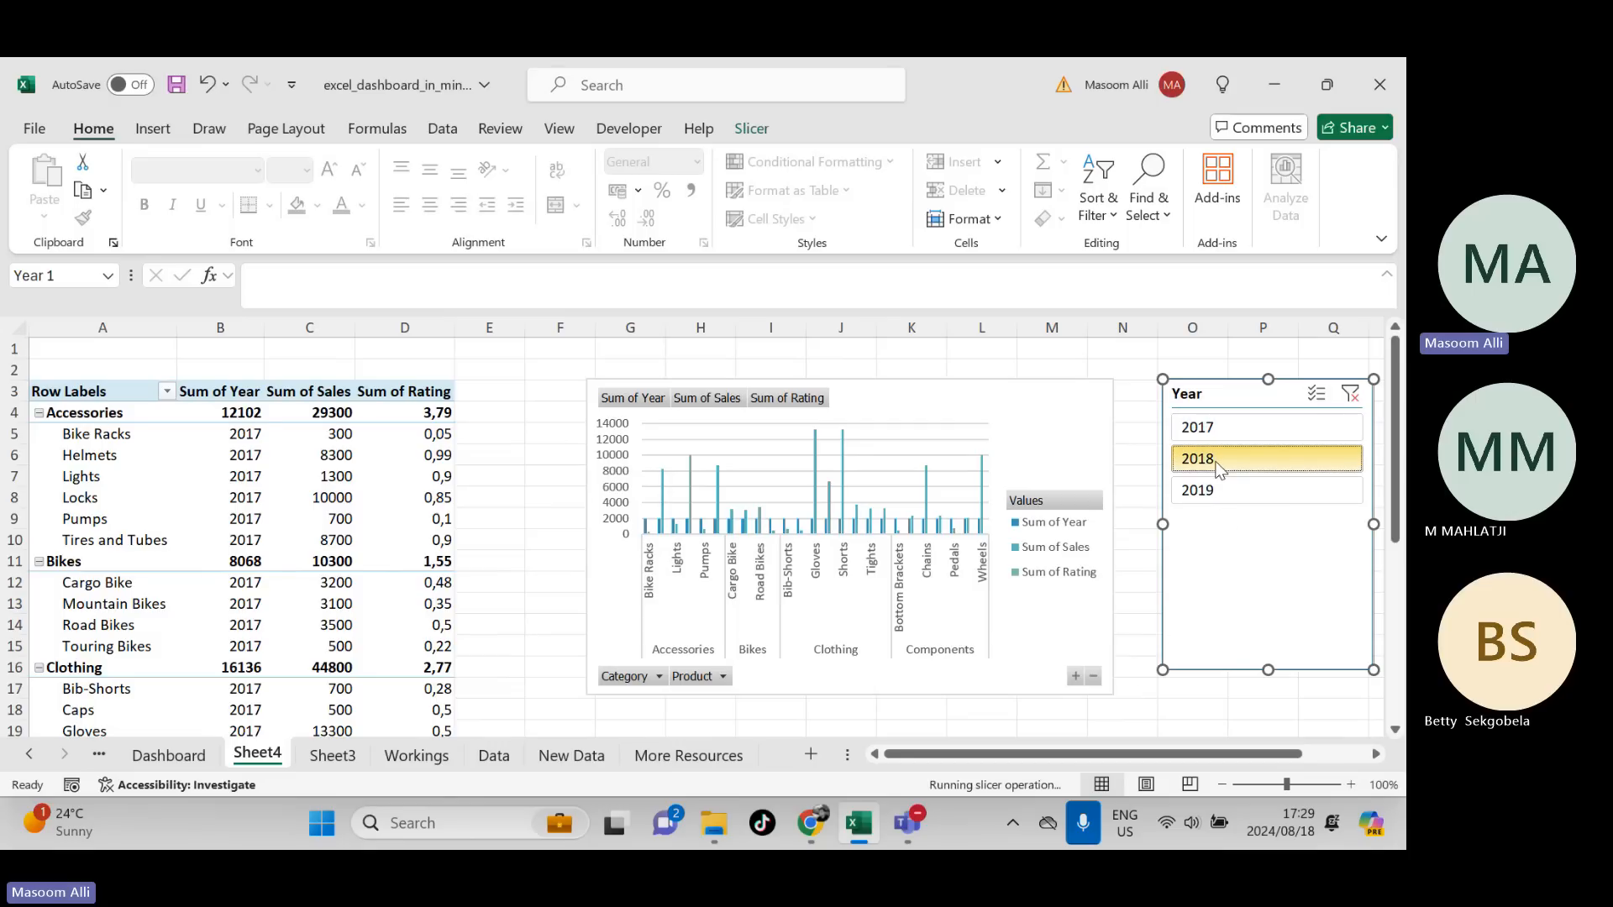
left_click(1227, 494)
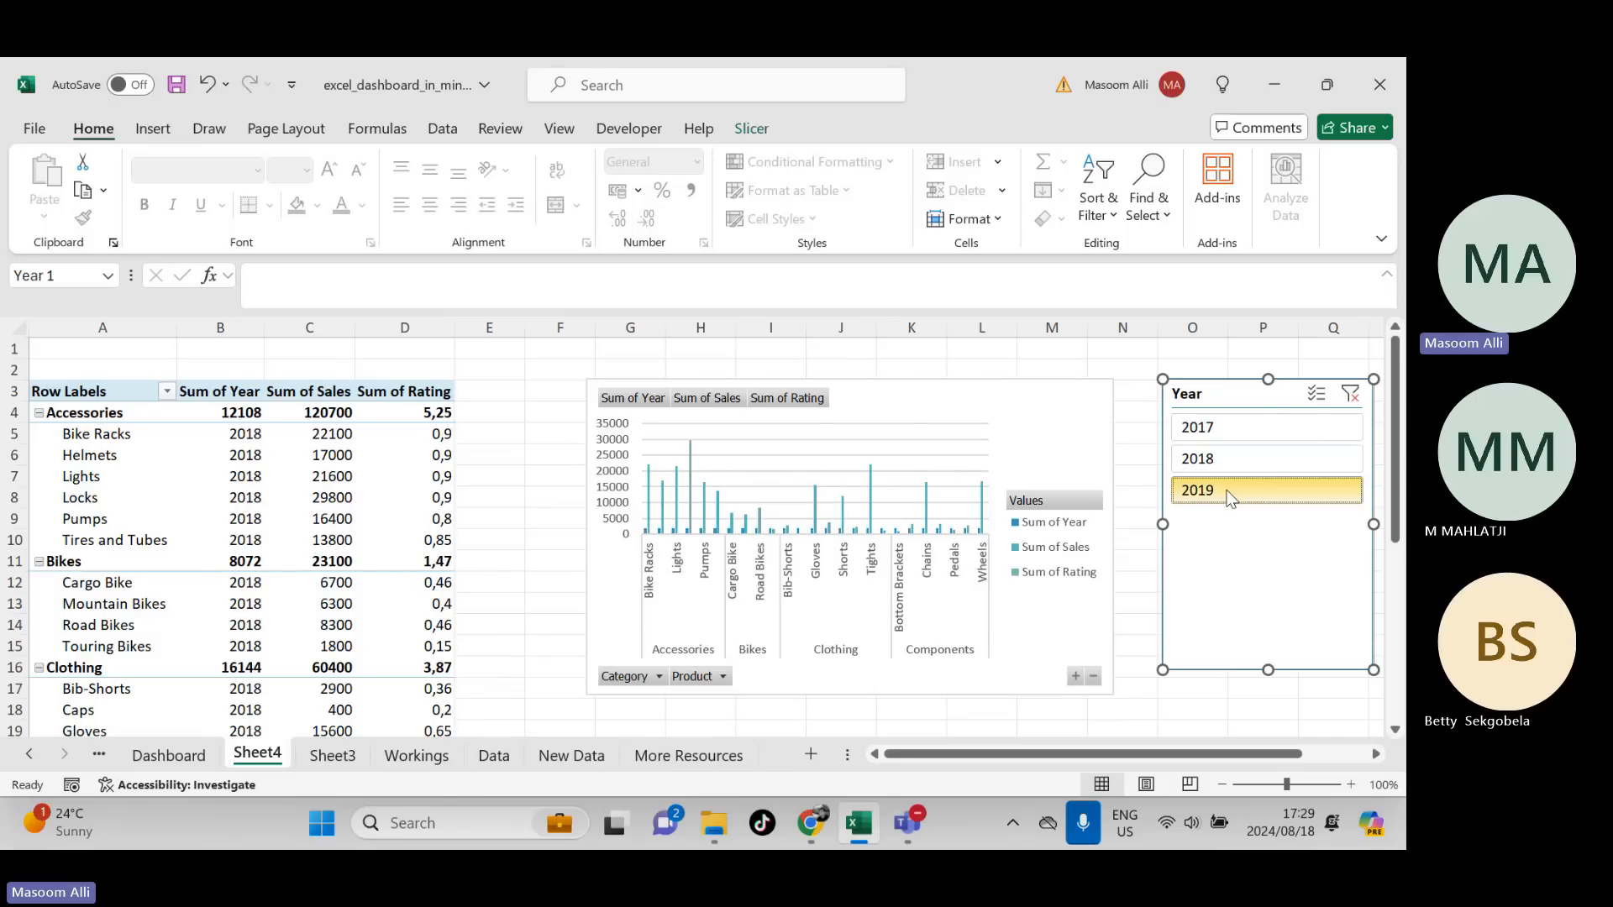
left_click(1236, 432)
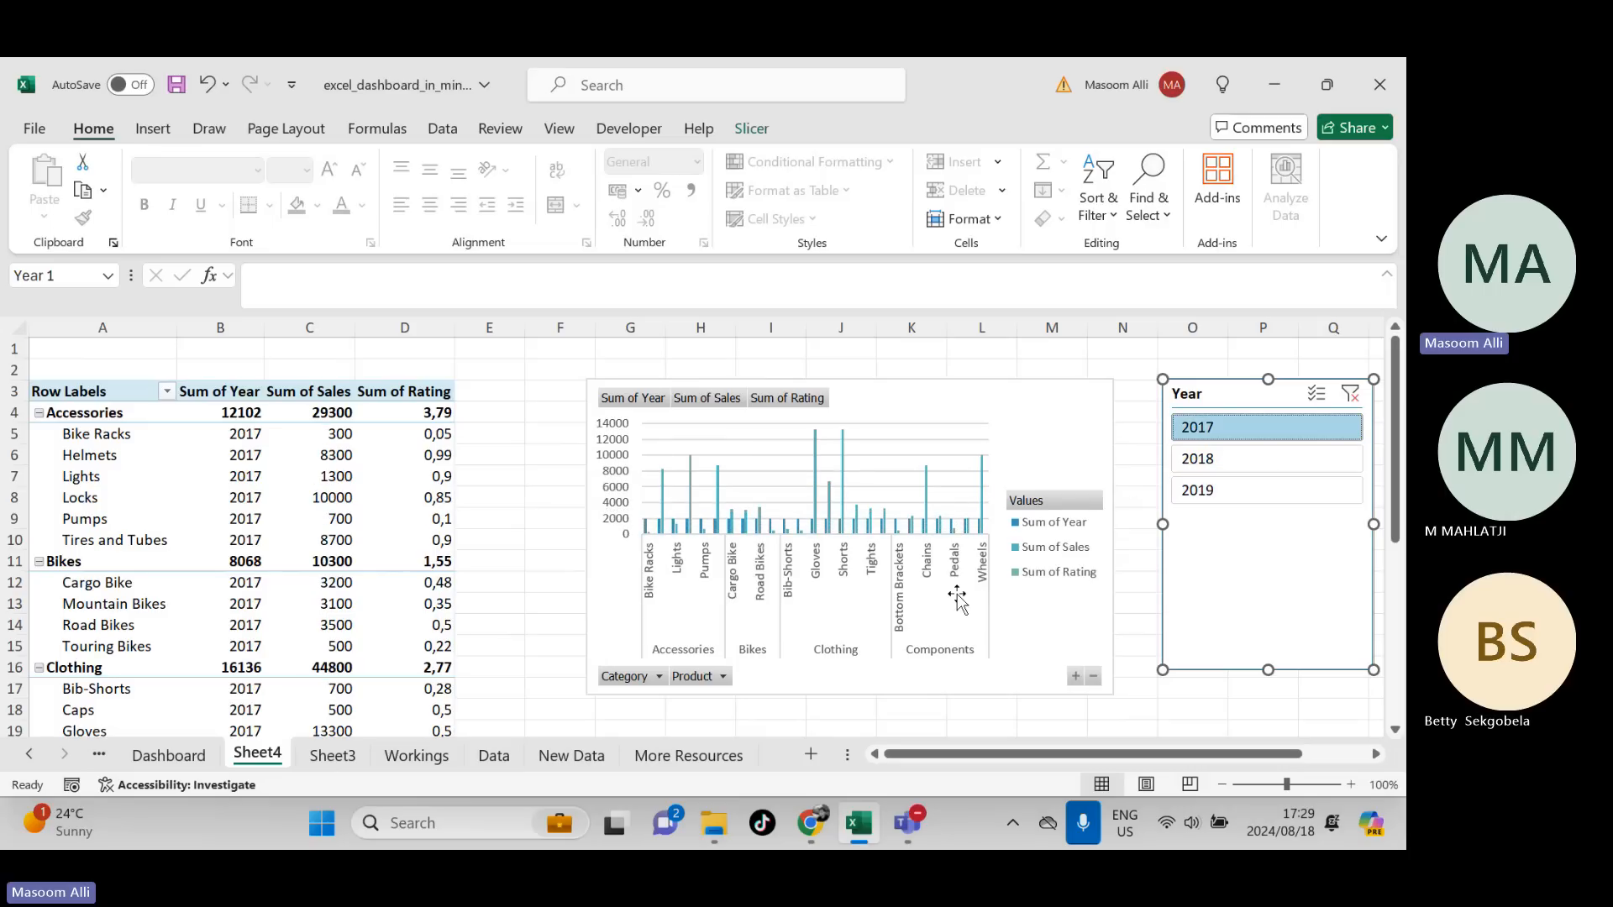
- Add a slicer for the Category field and move it off the PivotTable to the chart's right side
left_click(1048, 443)
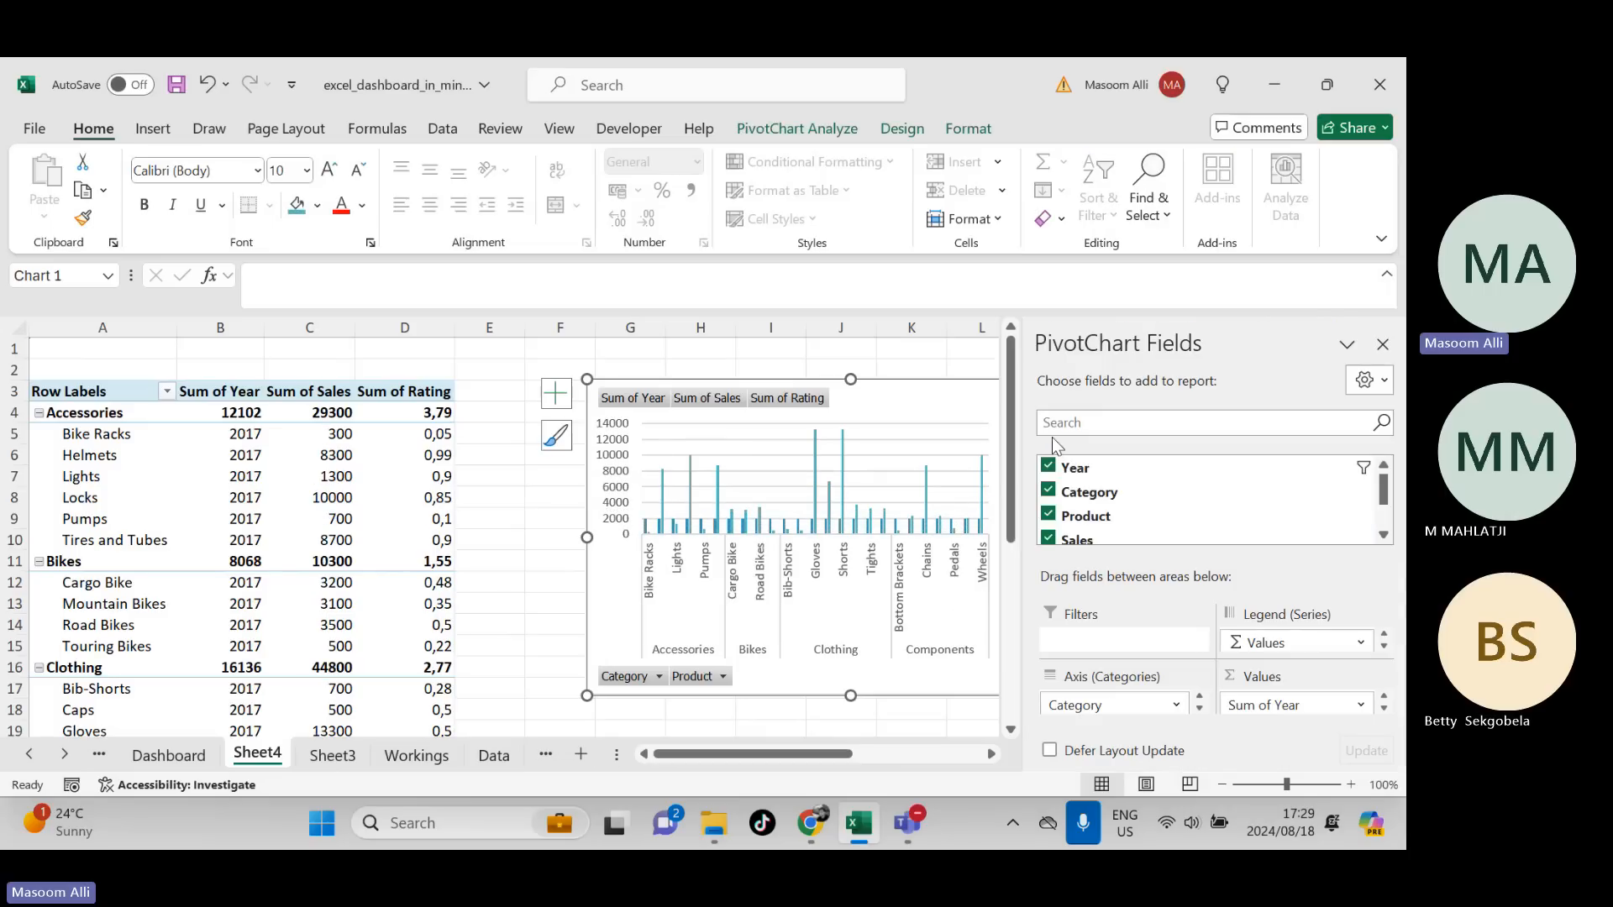
left_click(1136, 496)
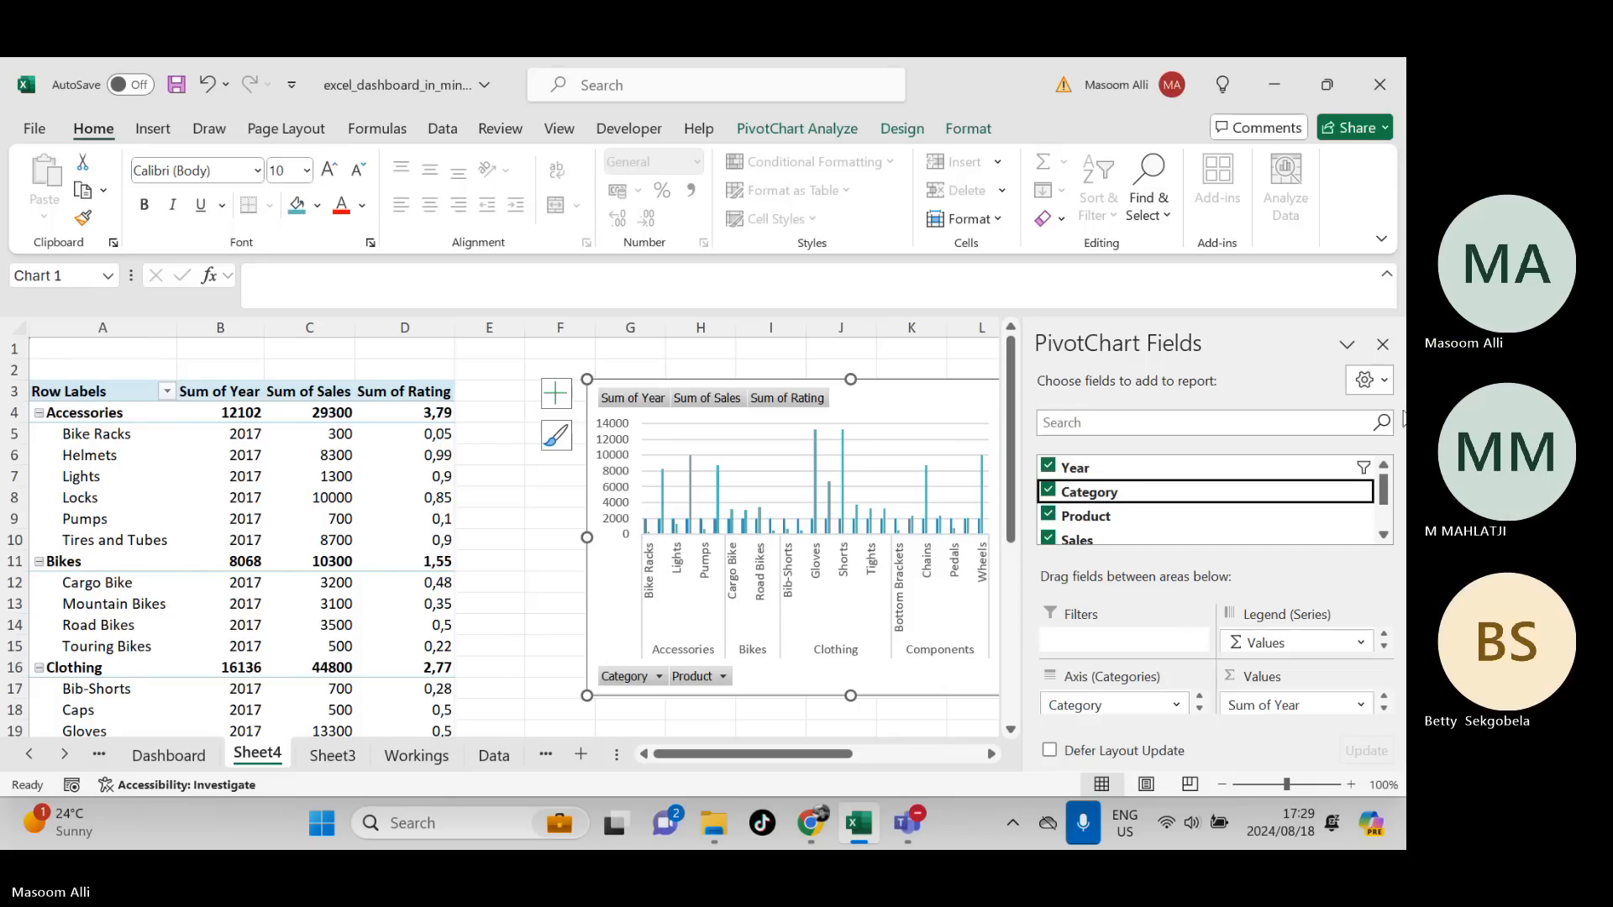
right_click(1309, 496)
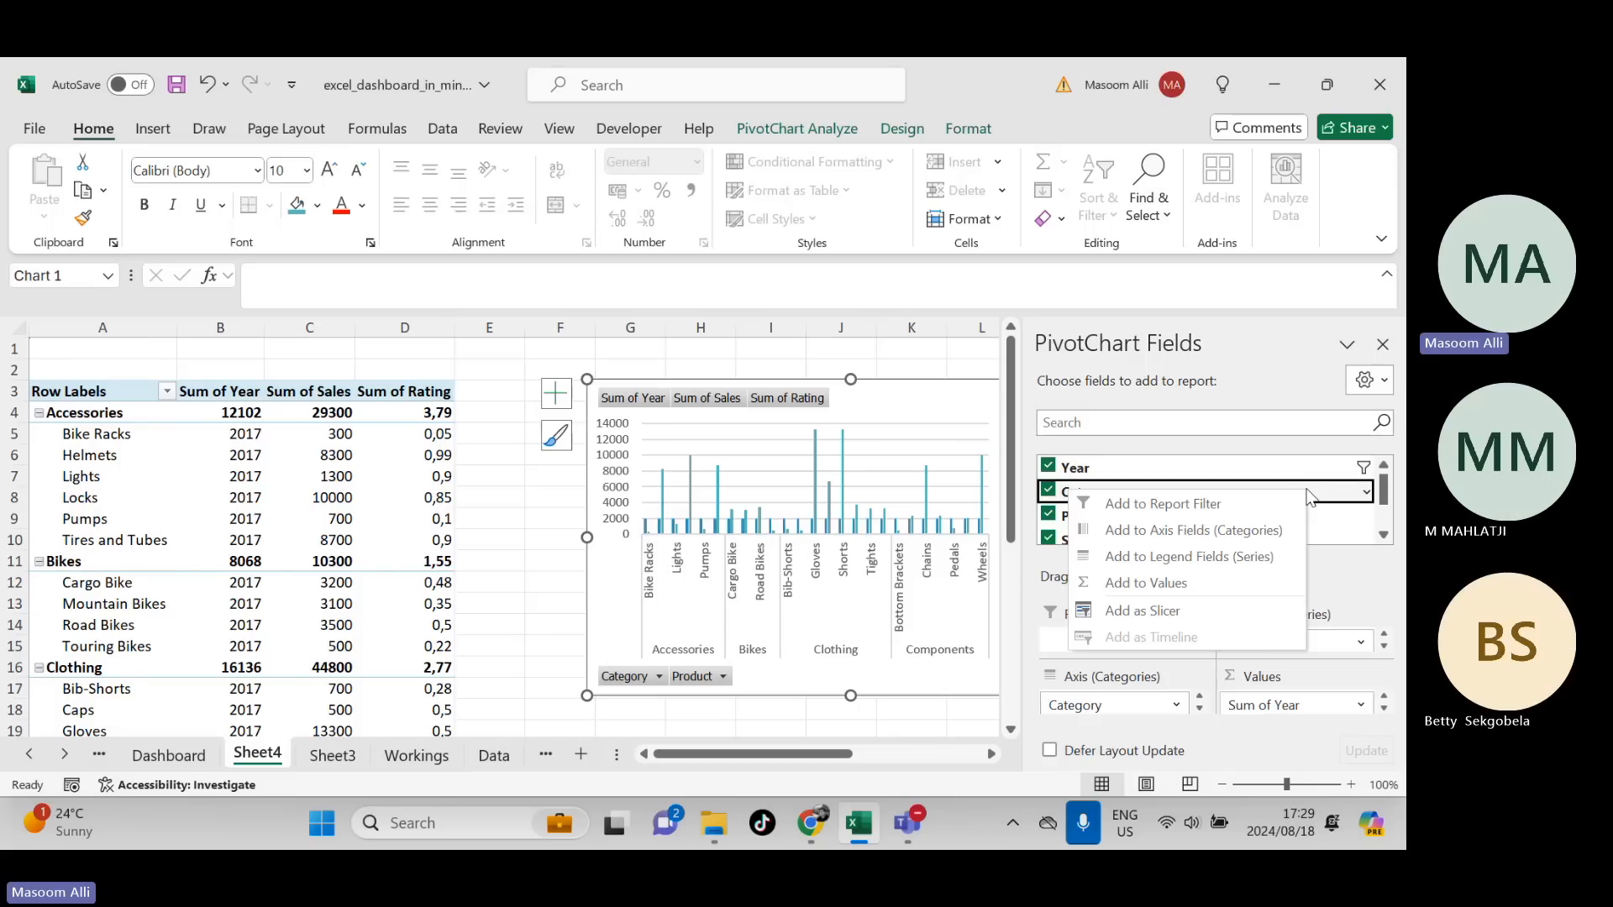
left_click(1231, 600)
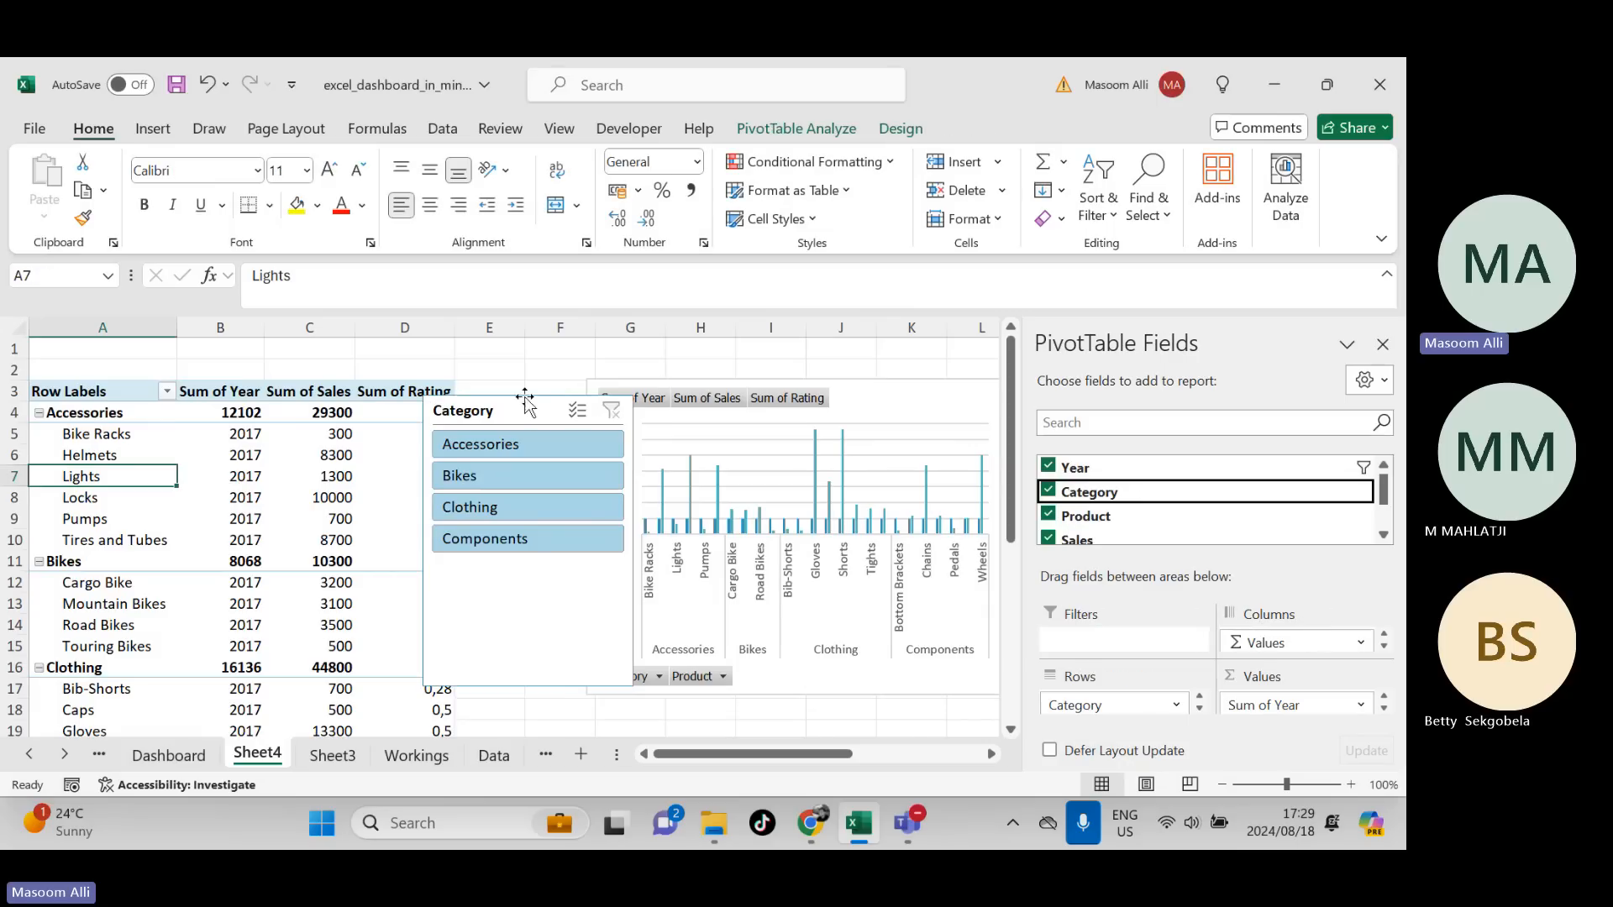
left_click_drag(502, 407, 1008, 410)
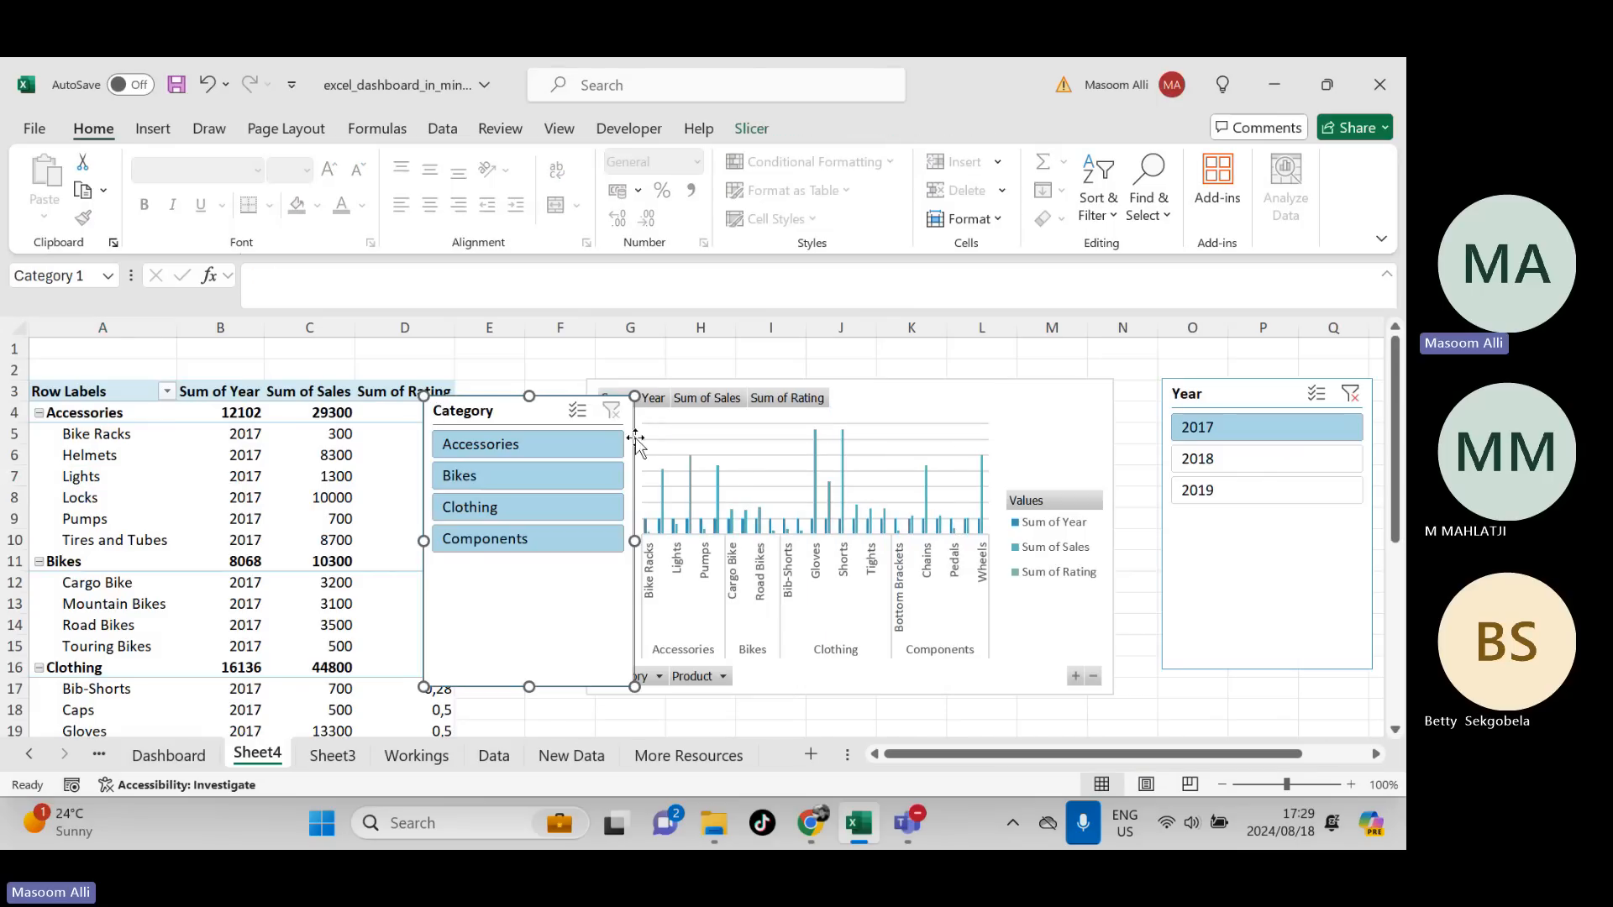
left_click_drag(523, 409, 1191, 491)
- Move the Year slicer farther right, place the Category slicer between it and the chart, and filter the category to Accessories
left_click_drag(1234, 387, 1348, 393)
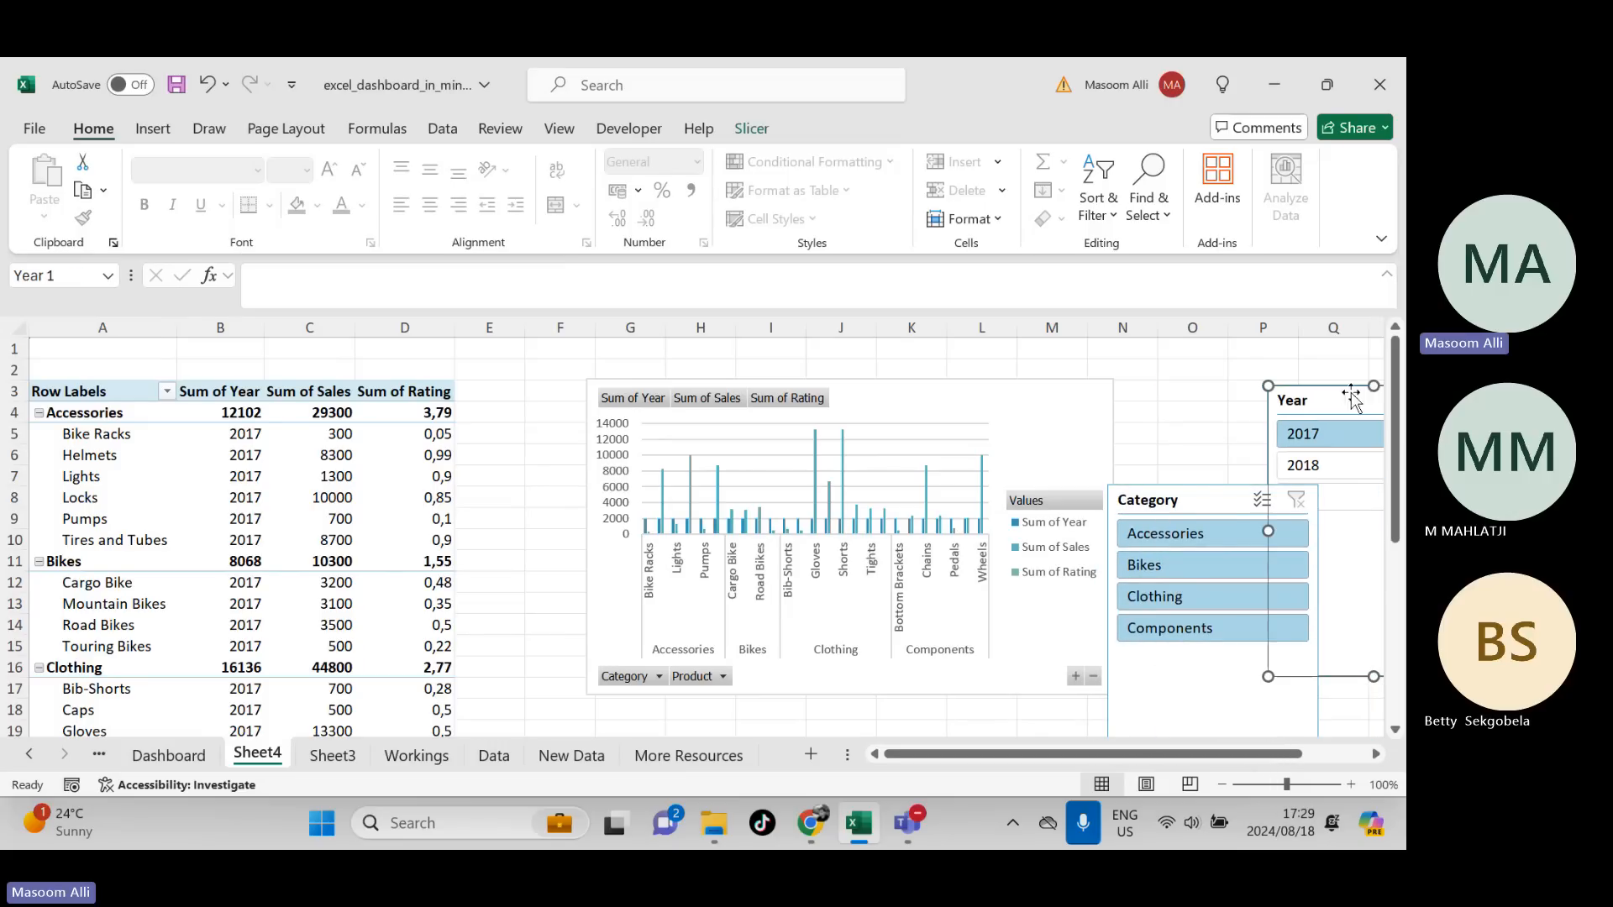
left_click_drag(1219, 497, 1199, 392)
left_click(1339, 393)
left_click(1210, 382)
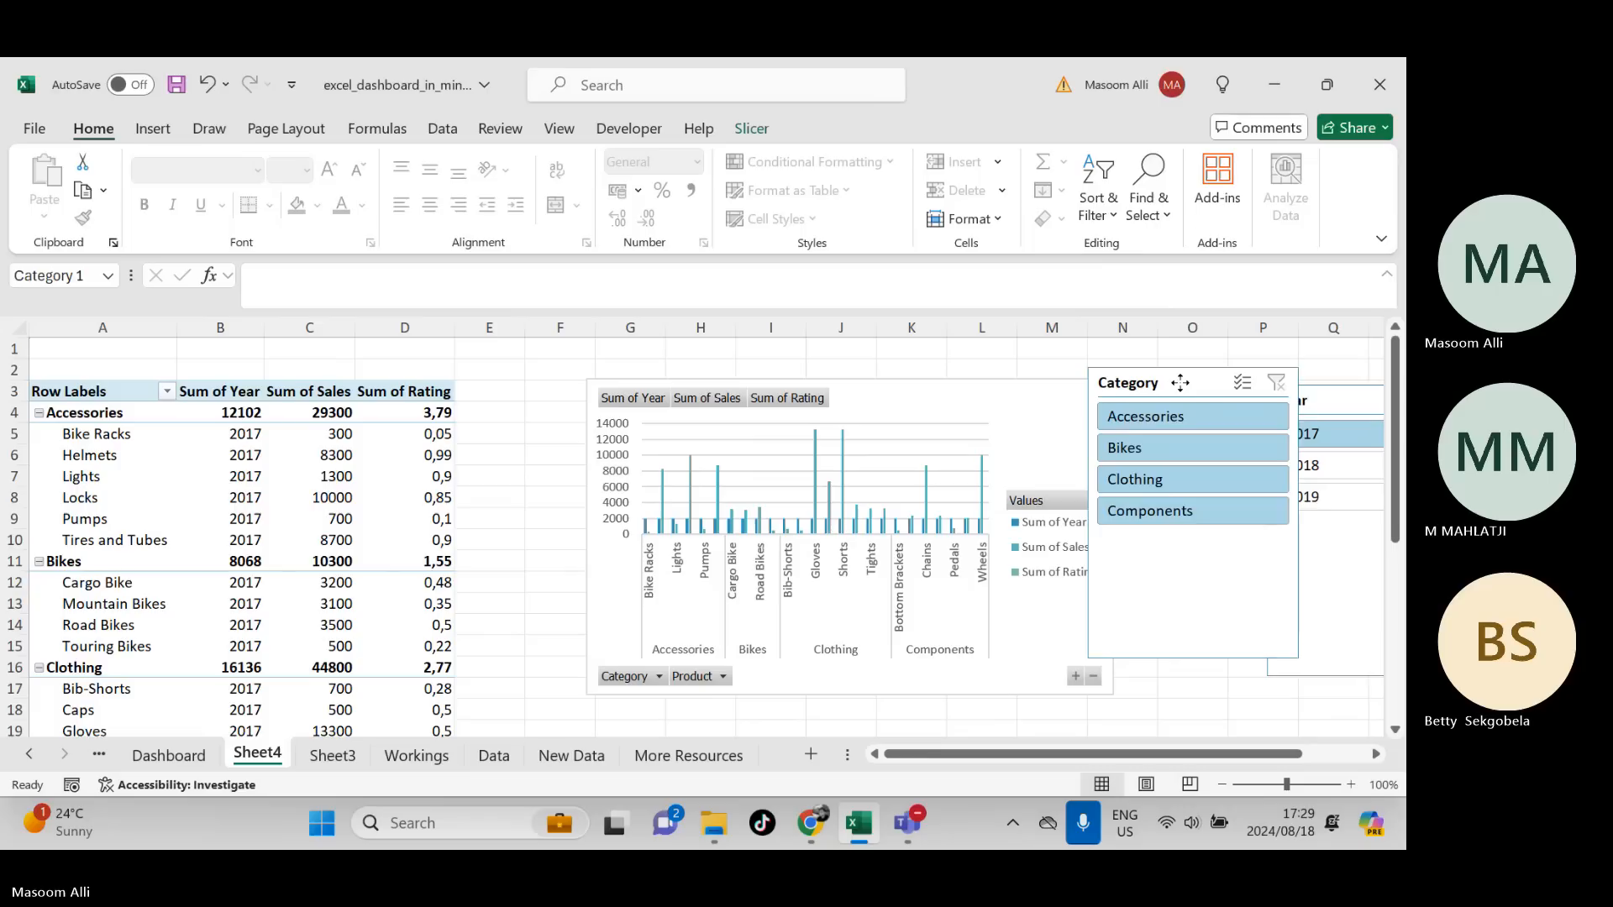
left_click_drag(1210, 382, 1224, 398)
left_click(1160, 433)
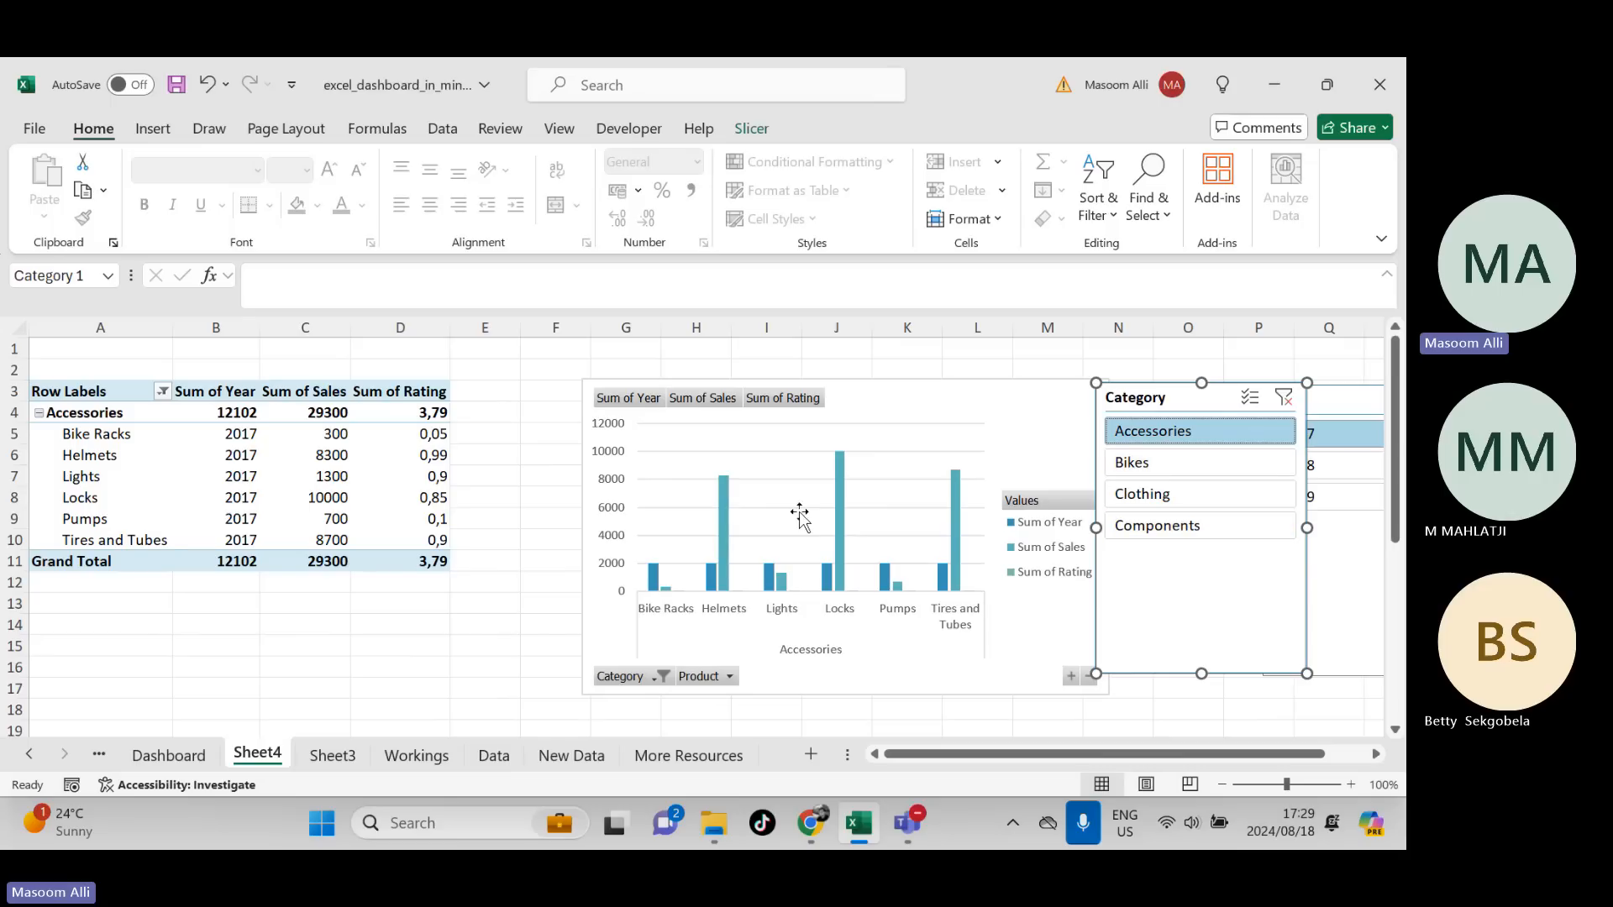
- Filter the category to Clothing and Components in turn with the Category slicer, and remove that slicer from the sheet
left_click(1202, 491)
left_click(1208, 531)
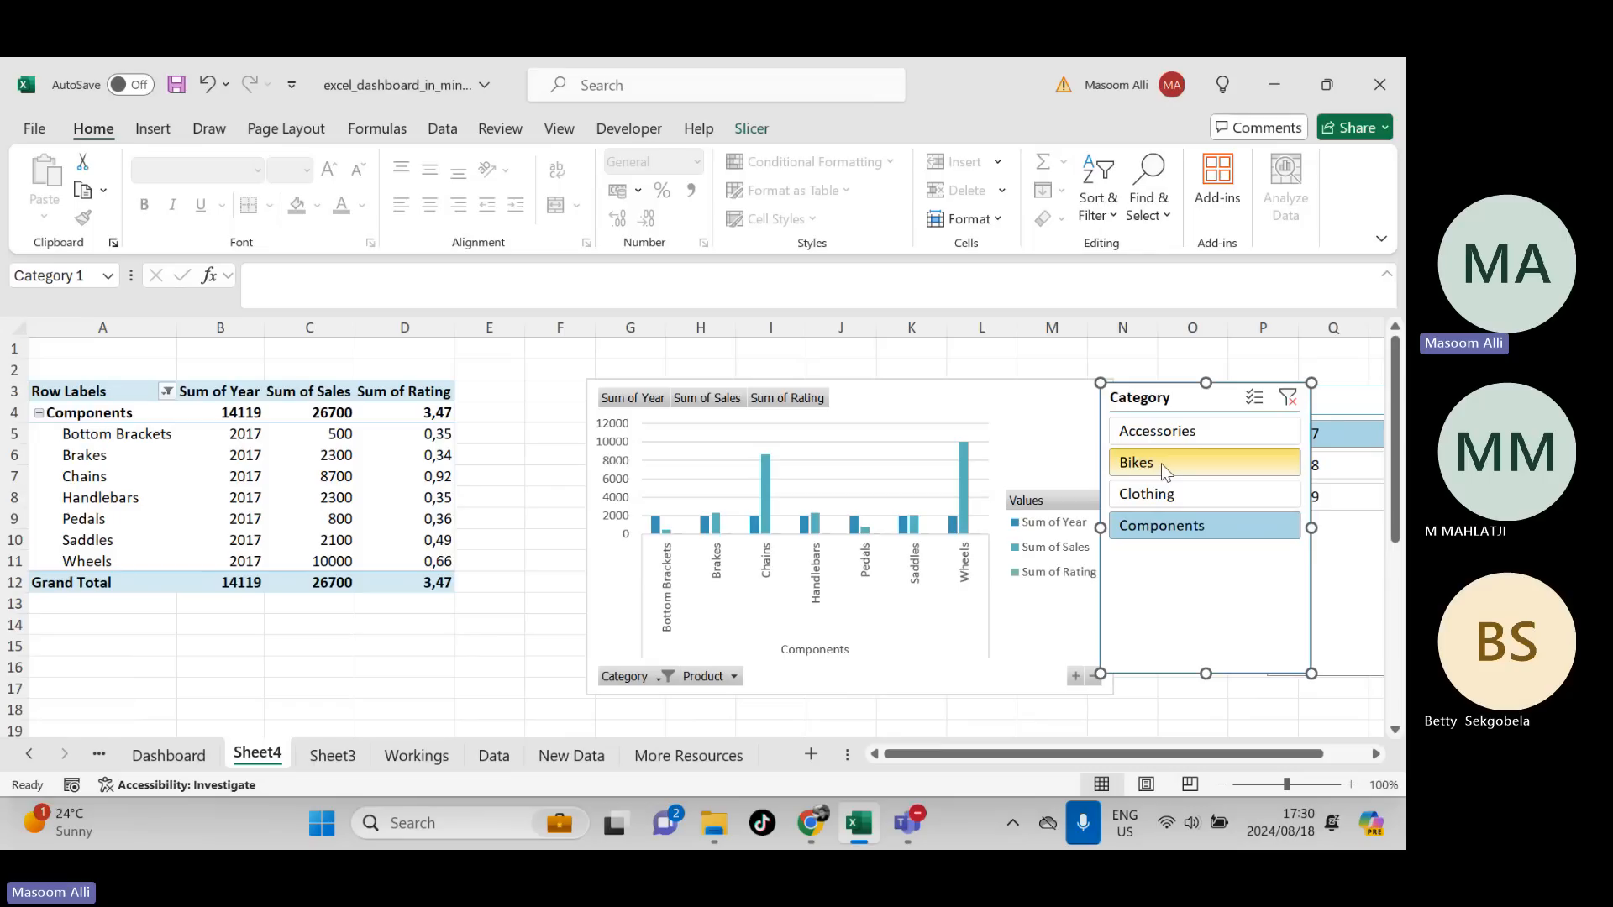
key("Escape")
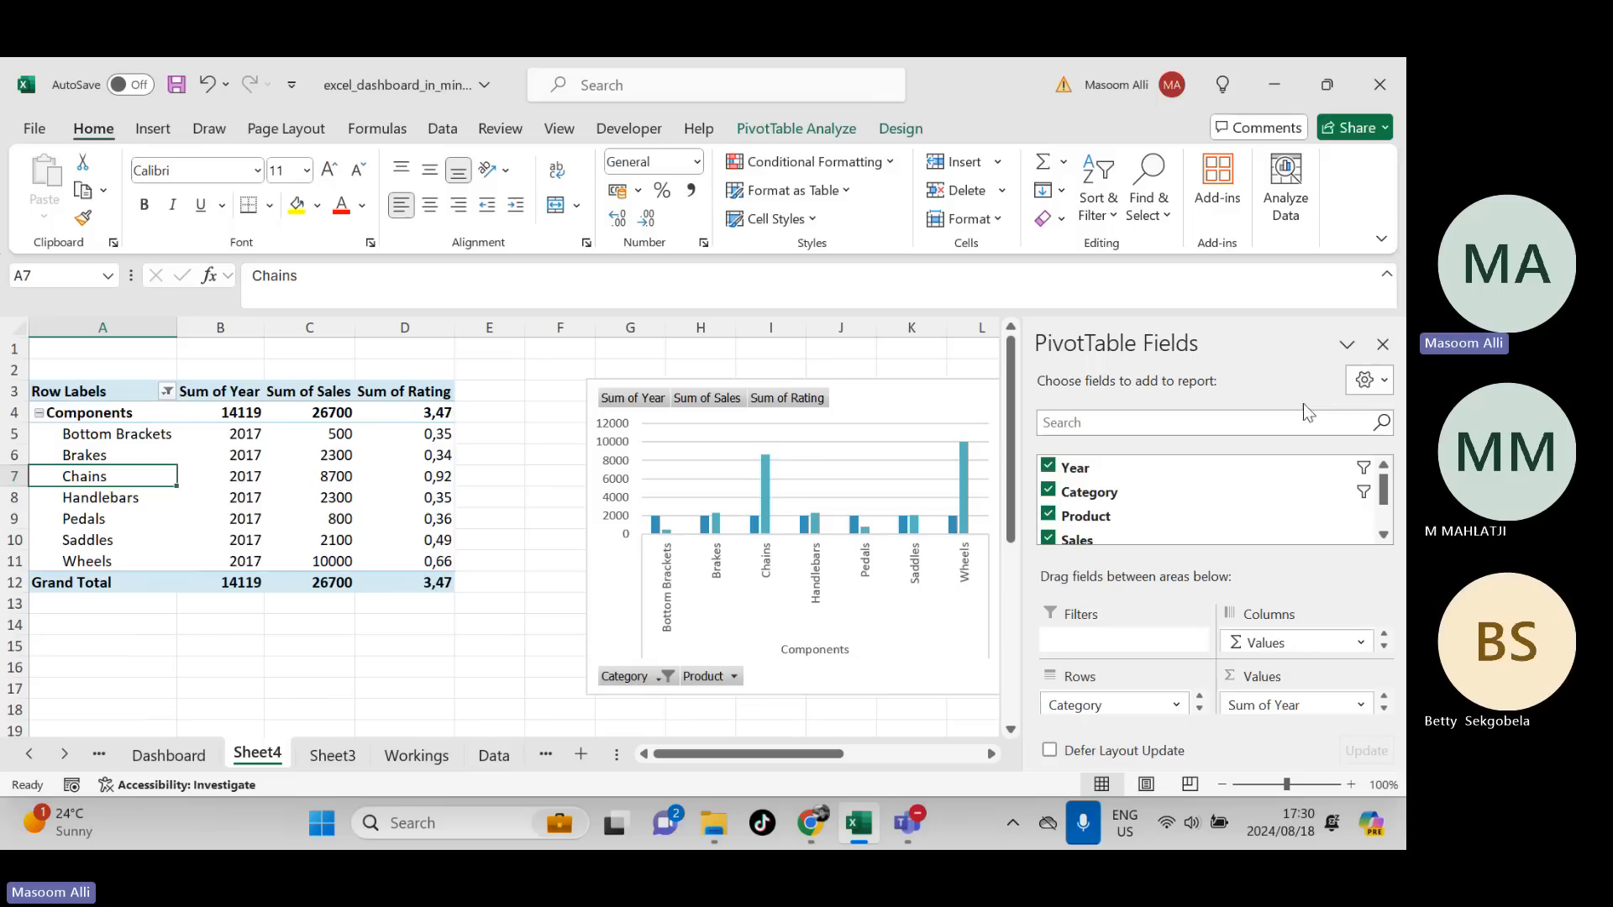
- Select the PivotChart and close its field list to free up space around the chart
left_click(920, 370)
left_click(1105, 444)
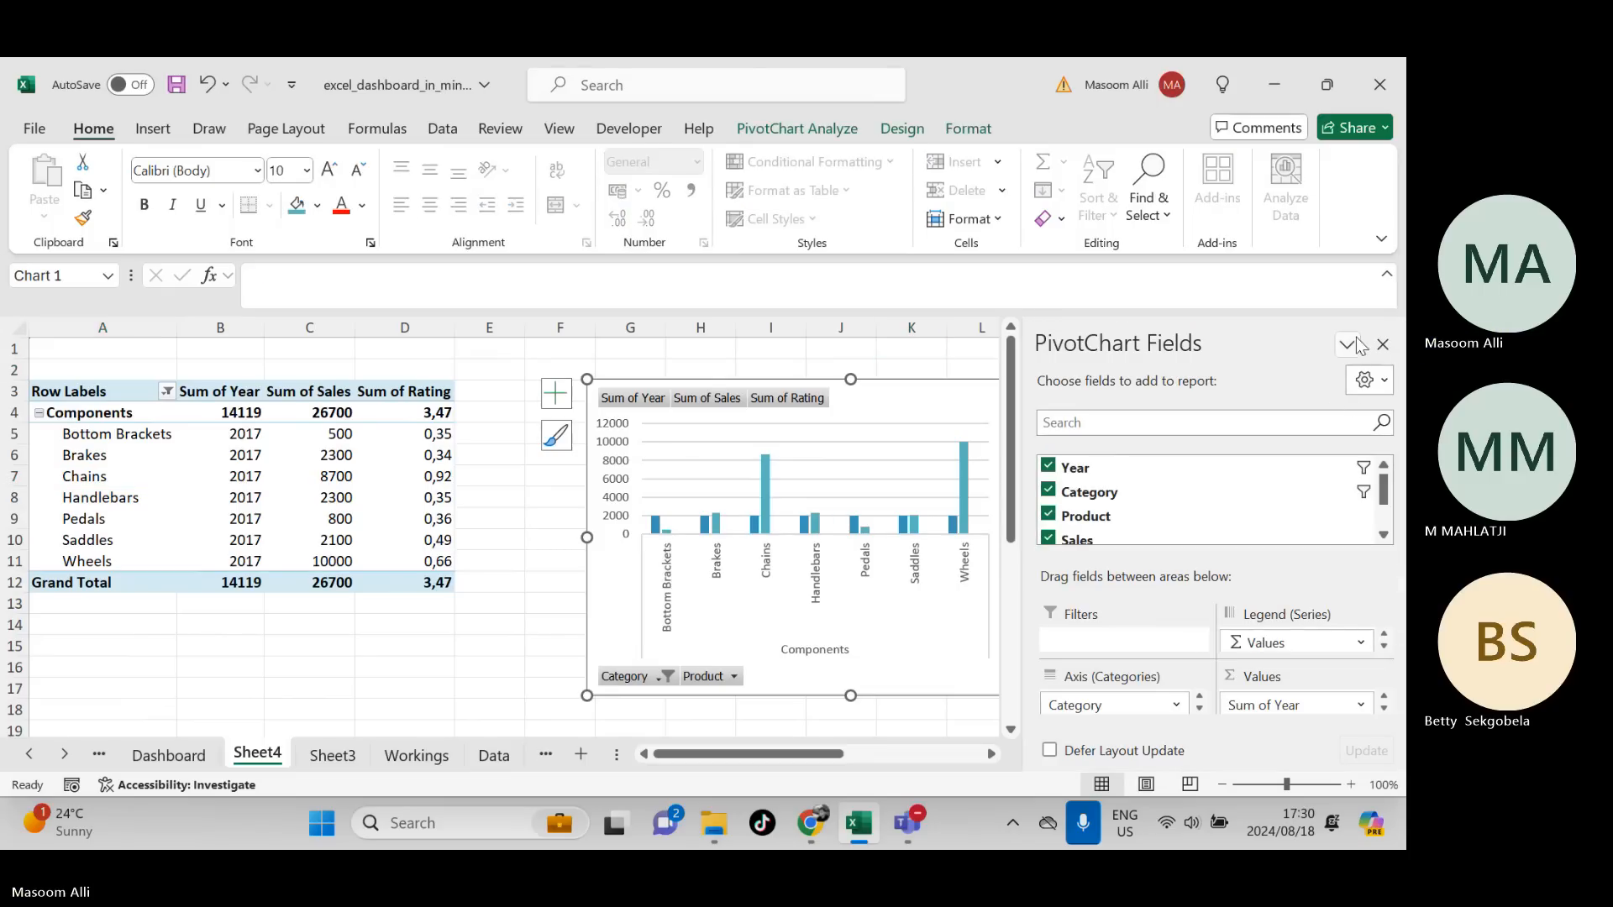
left_click(1383, 344)
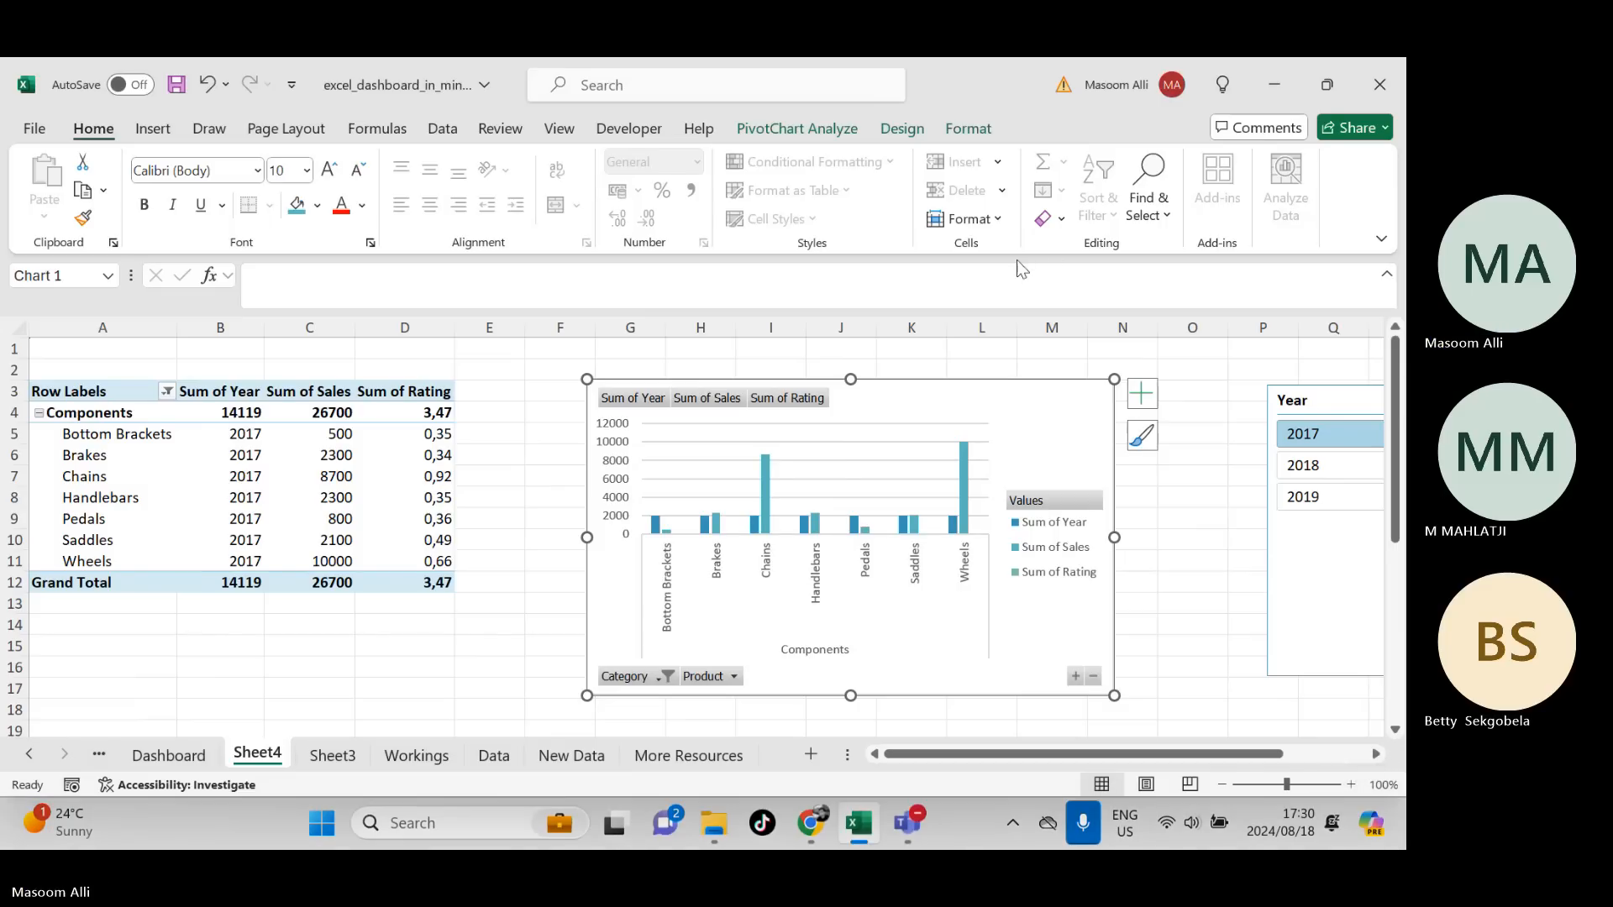
- Try out axis titles, a chart title and data labels on the PivotChart, turning each one off again
left_click(1147, 403)
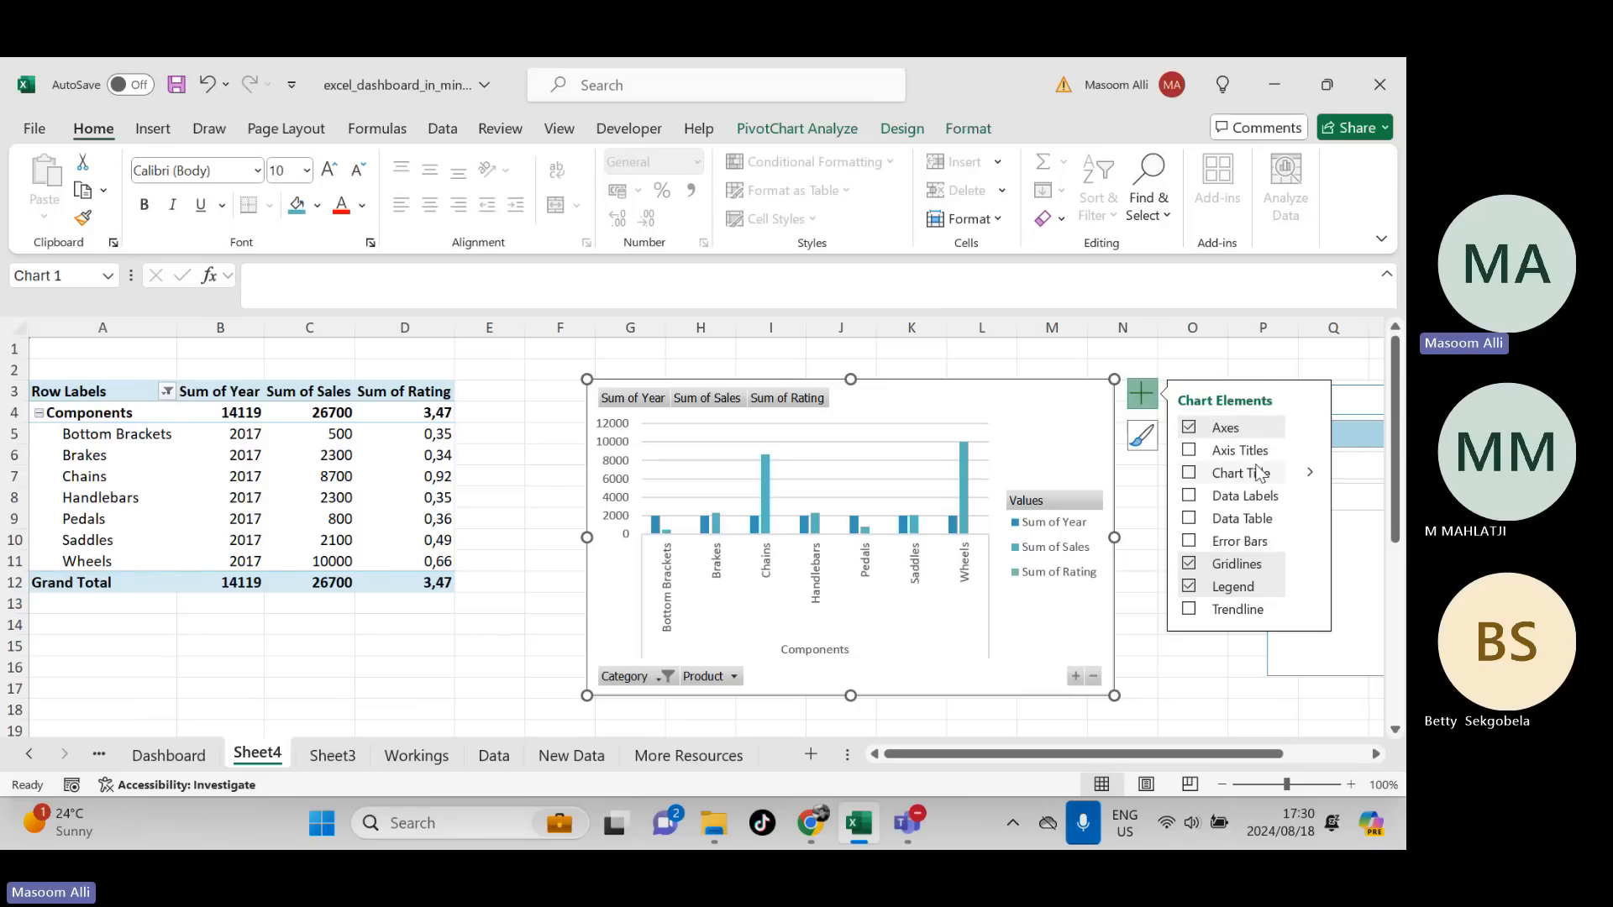
left_click(1214, 429)
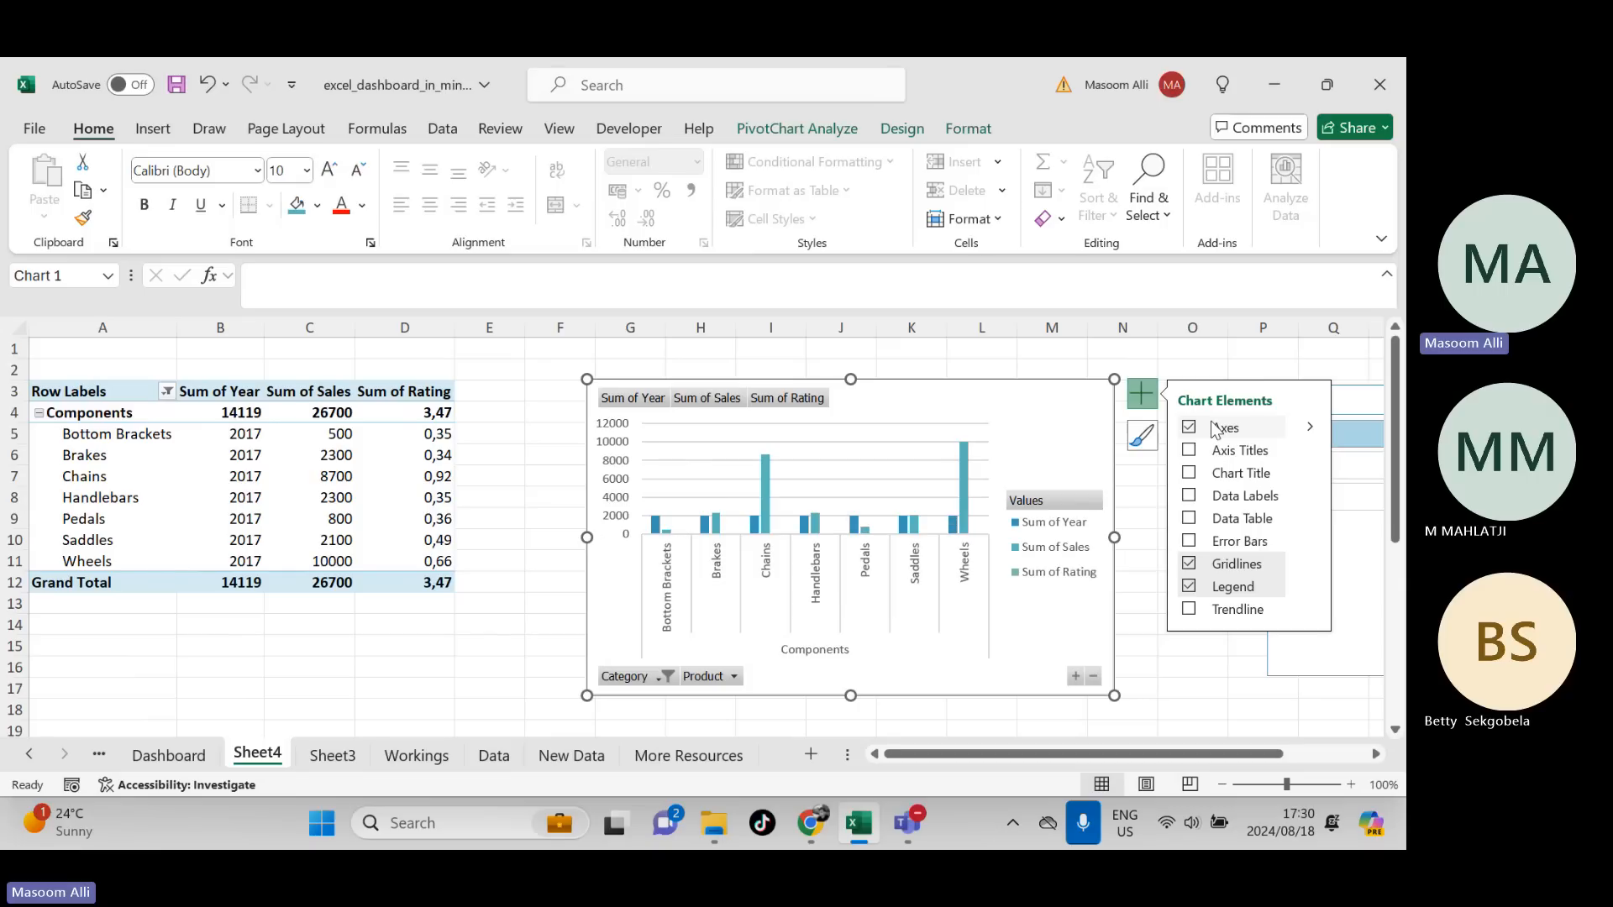
left_click(1246, 454)
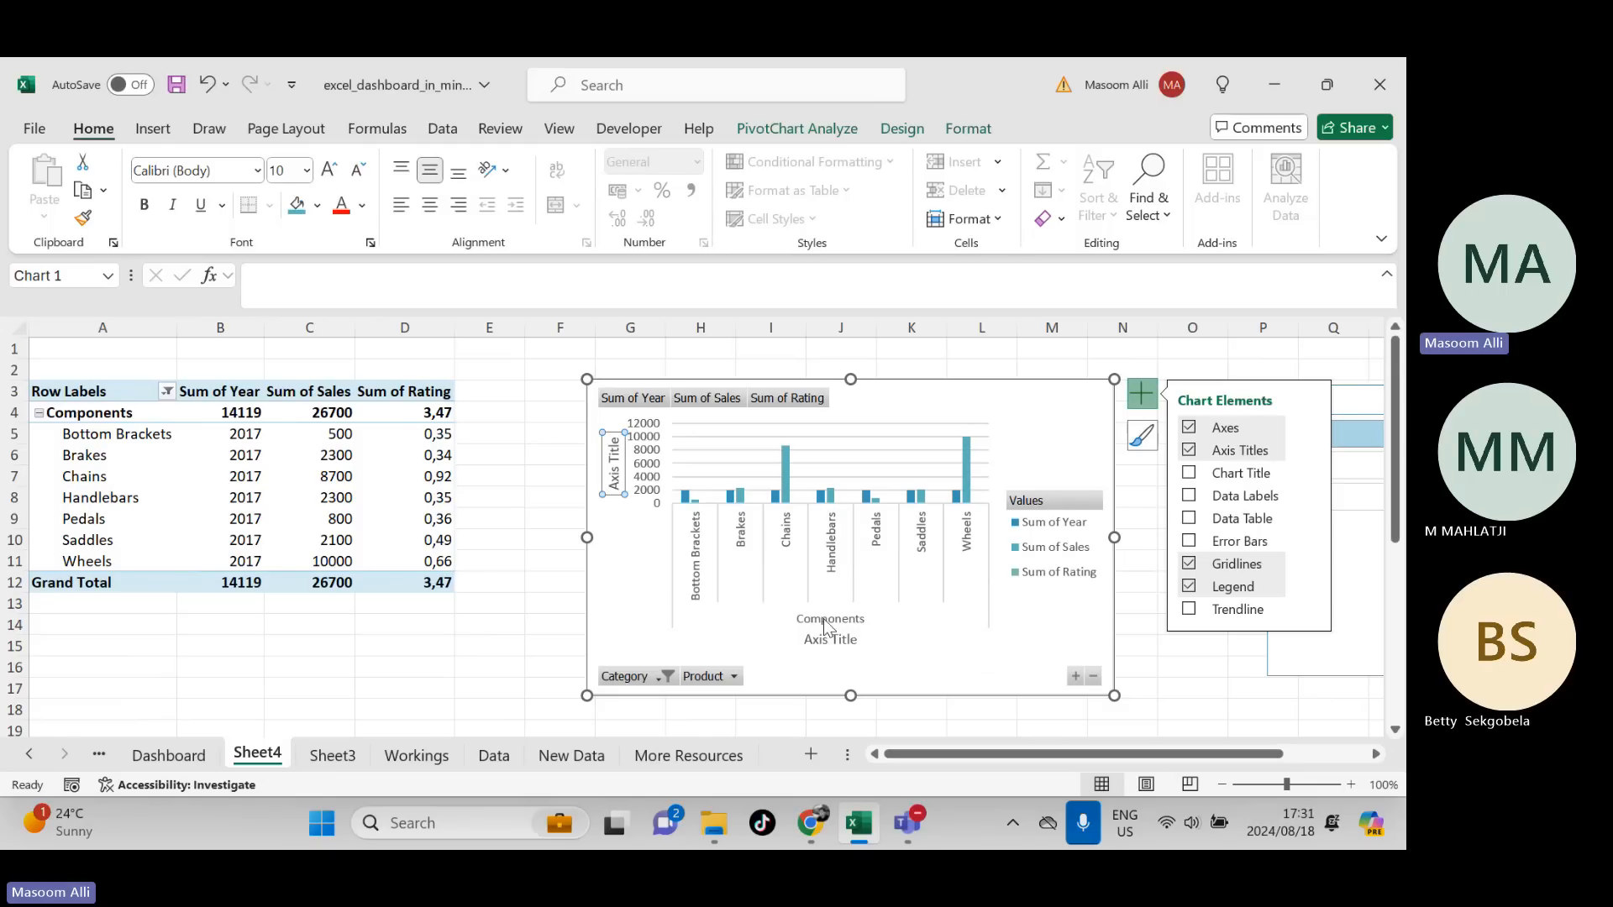
left_click(1207, 454)
left_click(1217, 473)
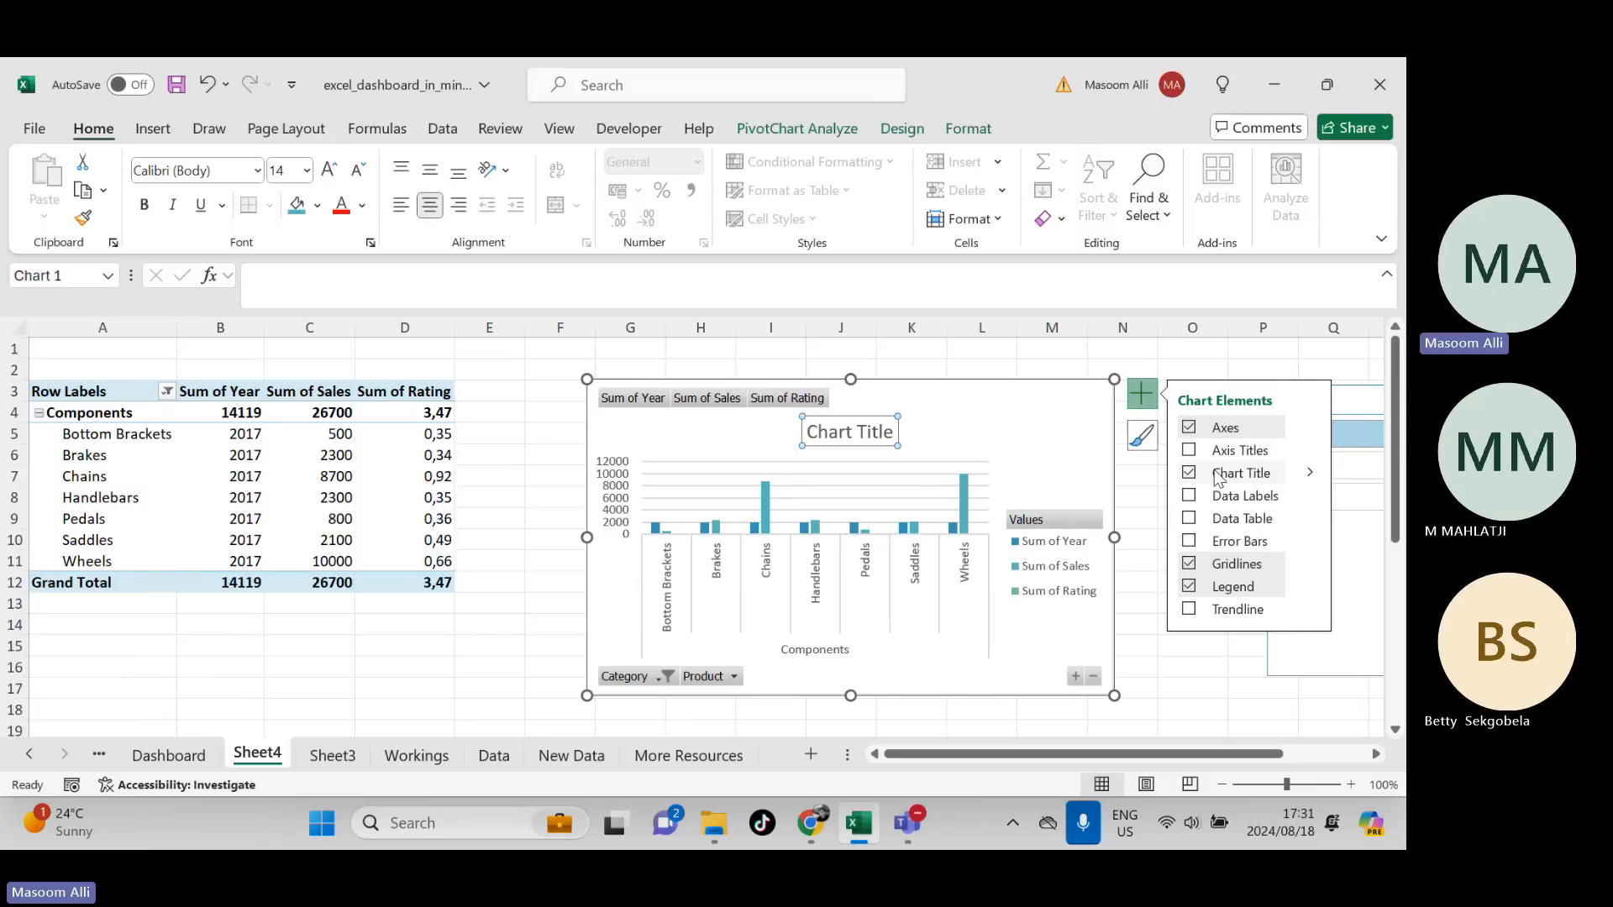
left_click(1217, 475)
left_click(1230, 498)
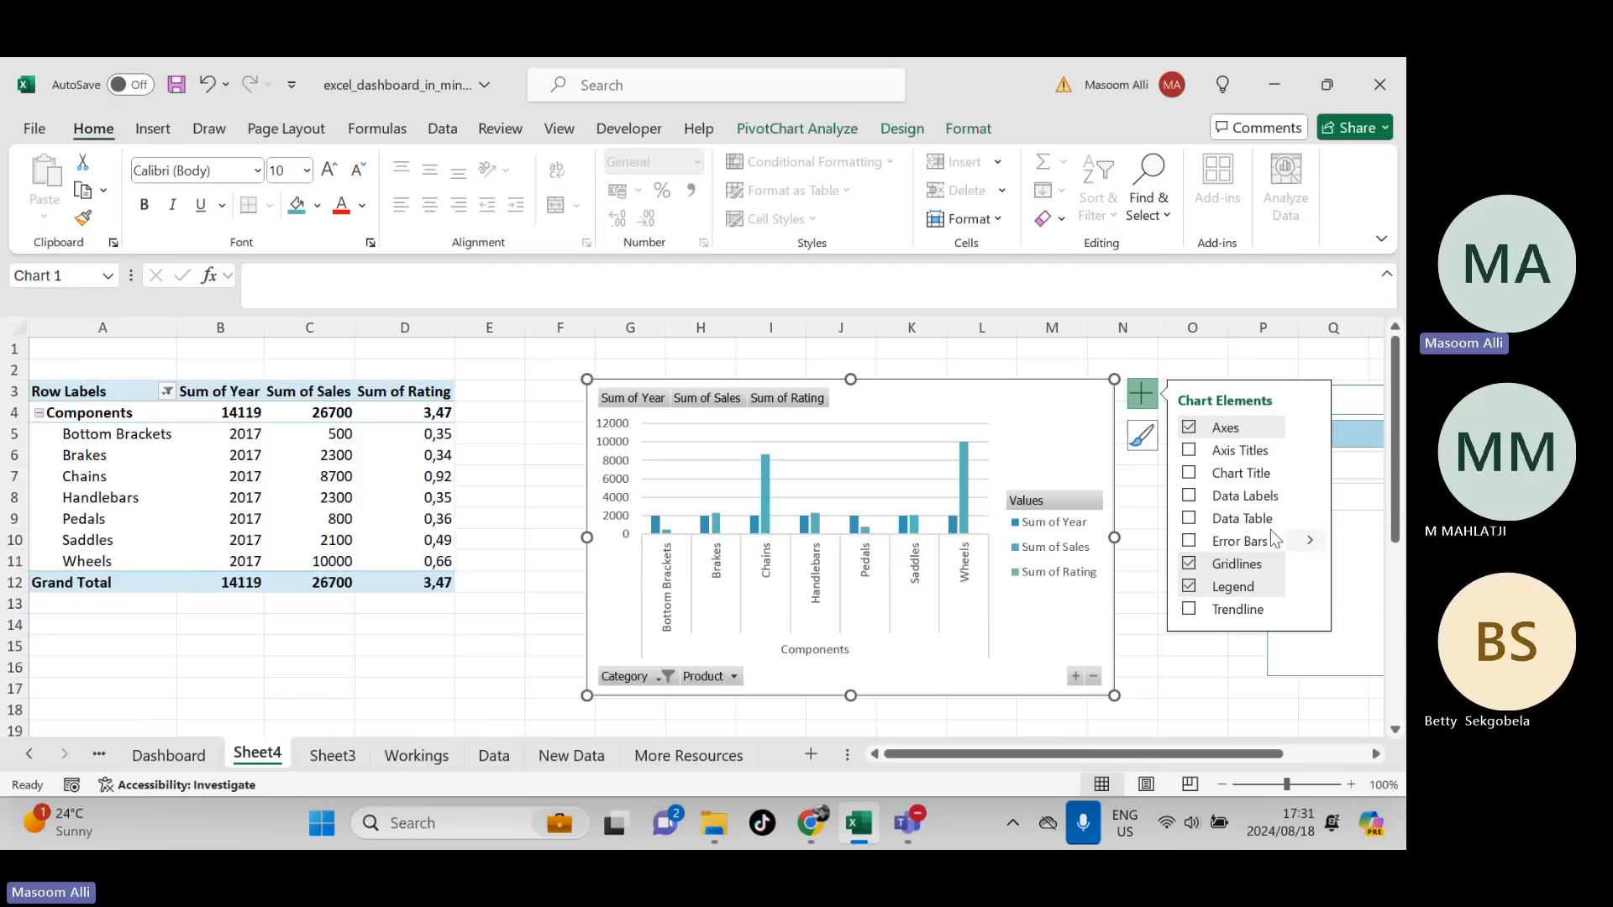
- Hide and restore the PivotChart's gridlines and its legend in turn, and deselect the chart
left_click(1190, 564)
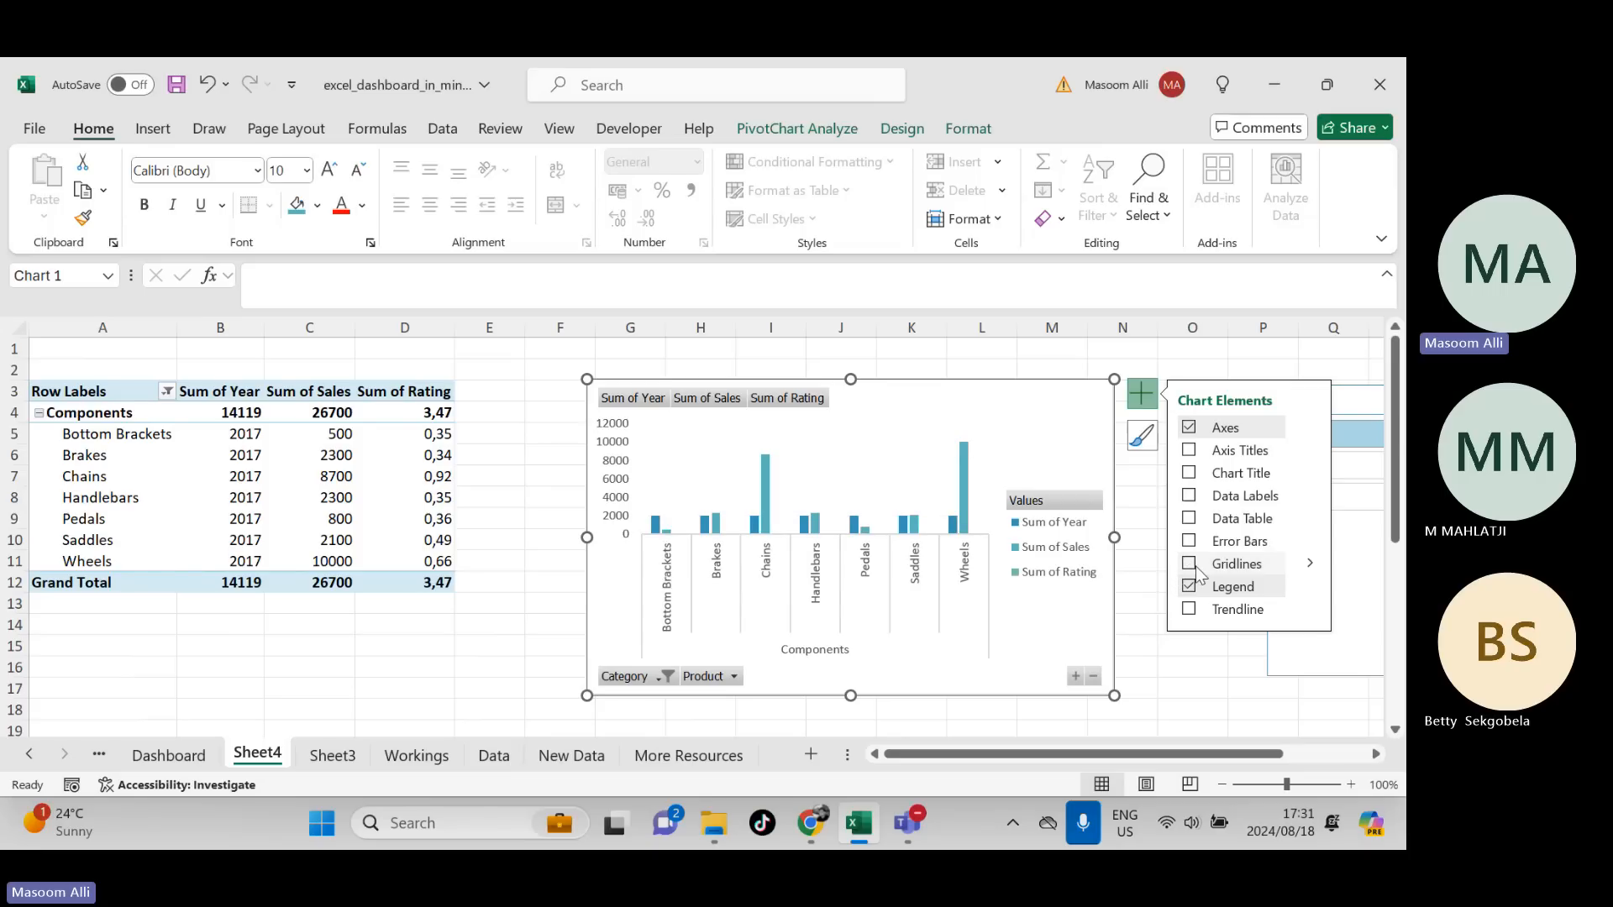
left_click(1200, 574)
left_click(1200, 574)
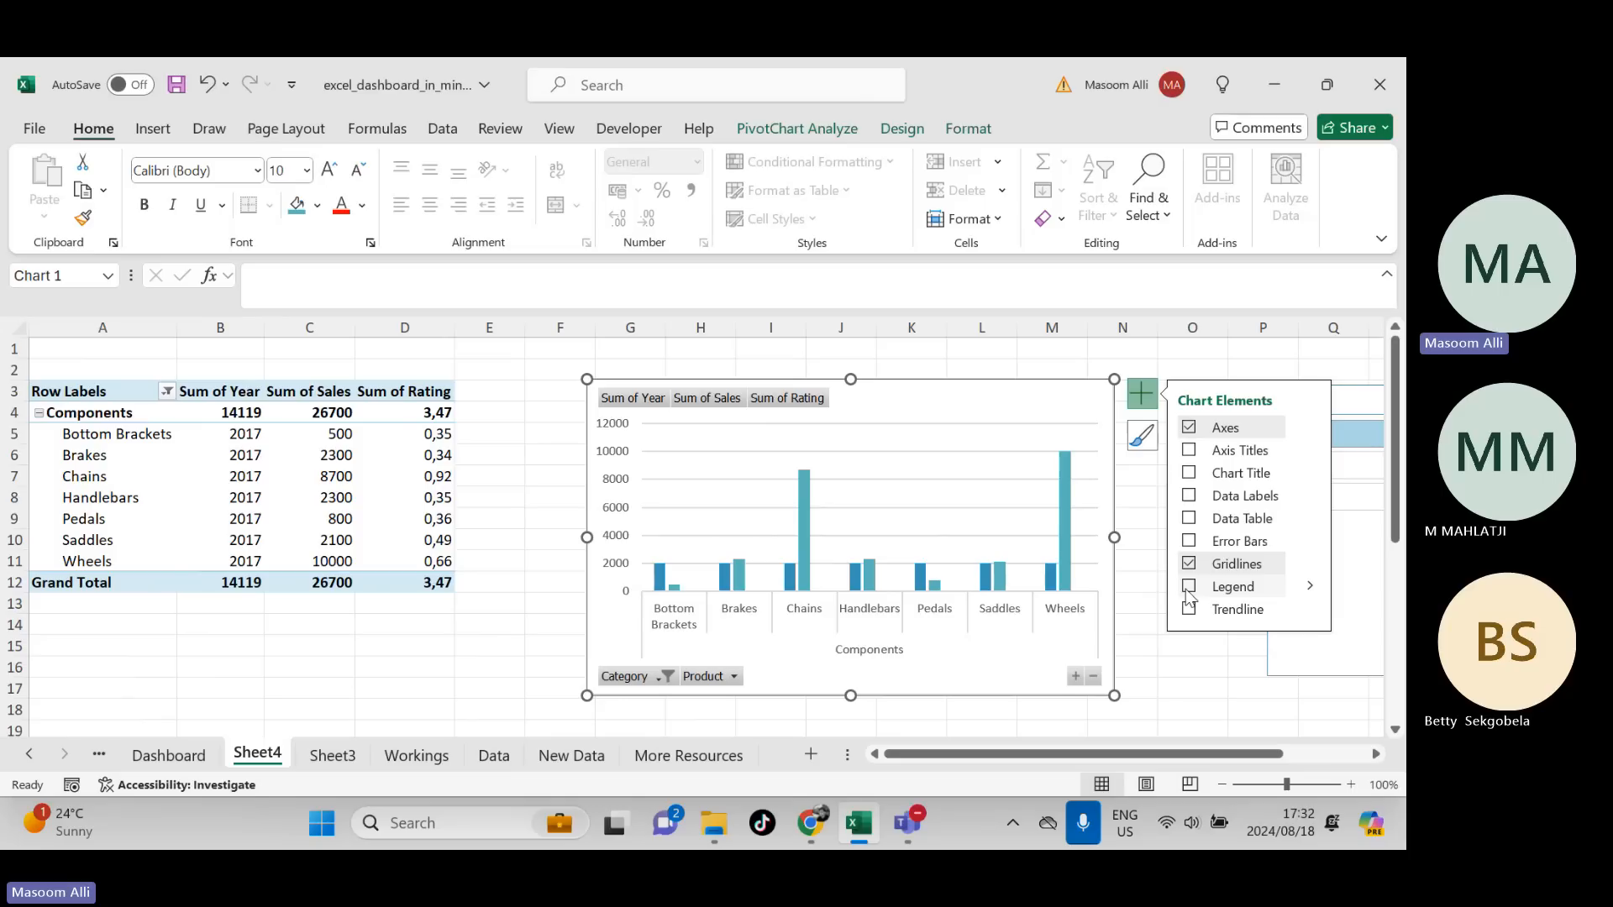
left_click(1188, 587)
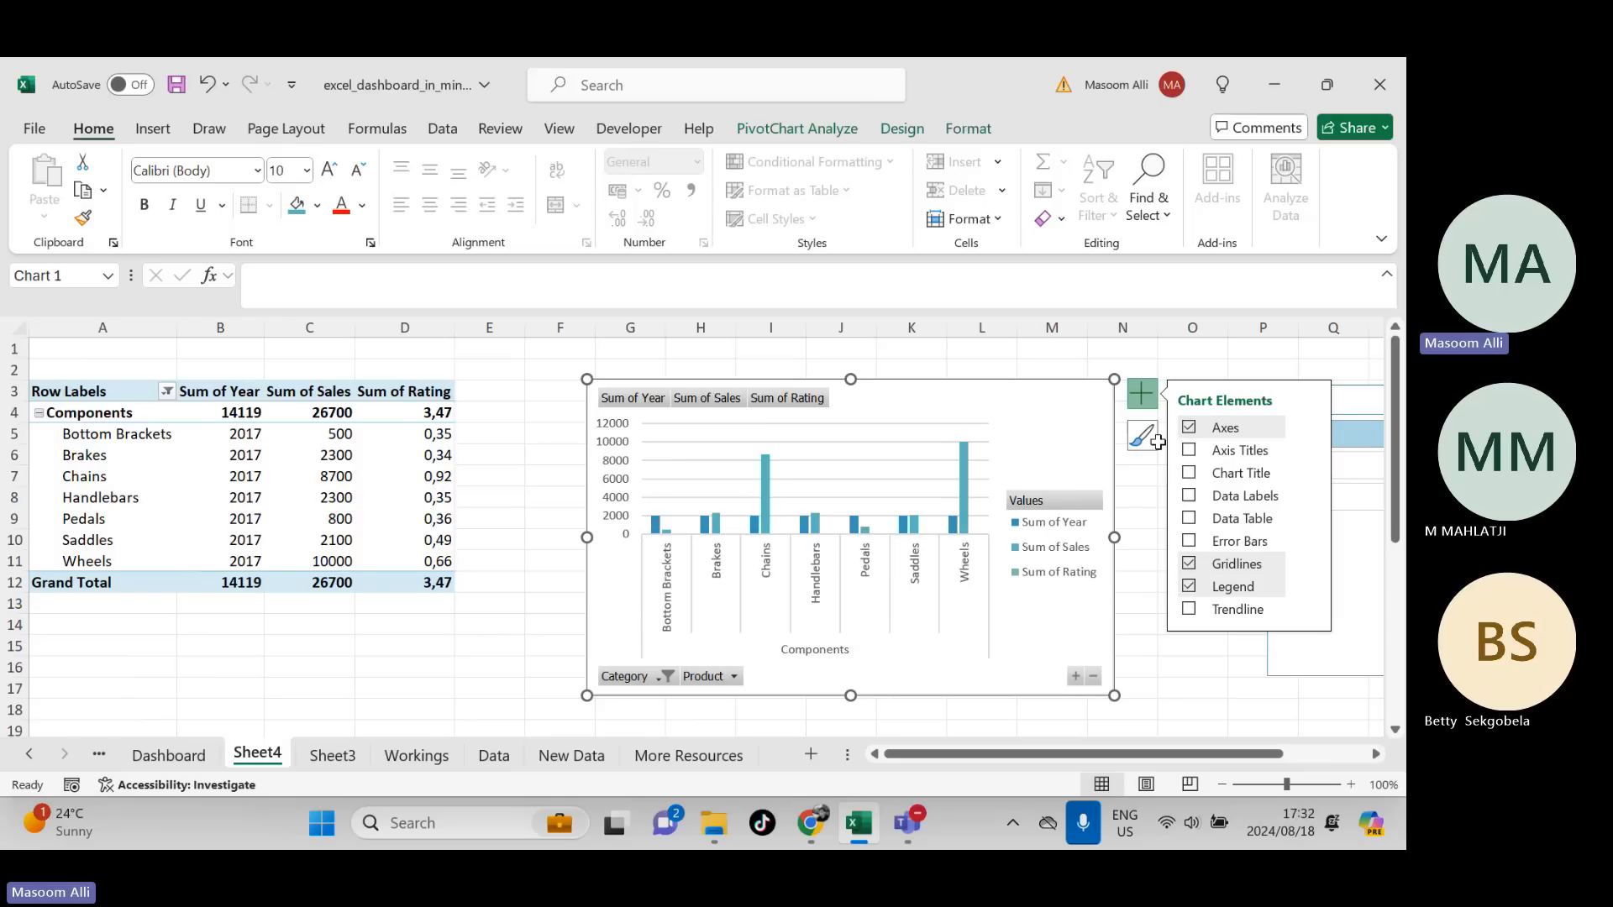
left_click(1140, 507)
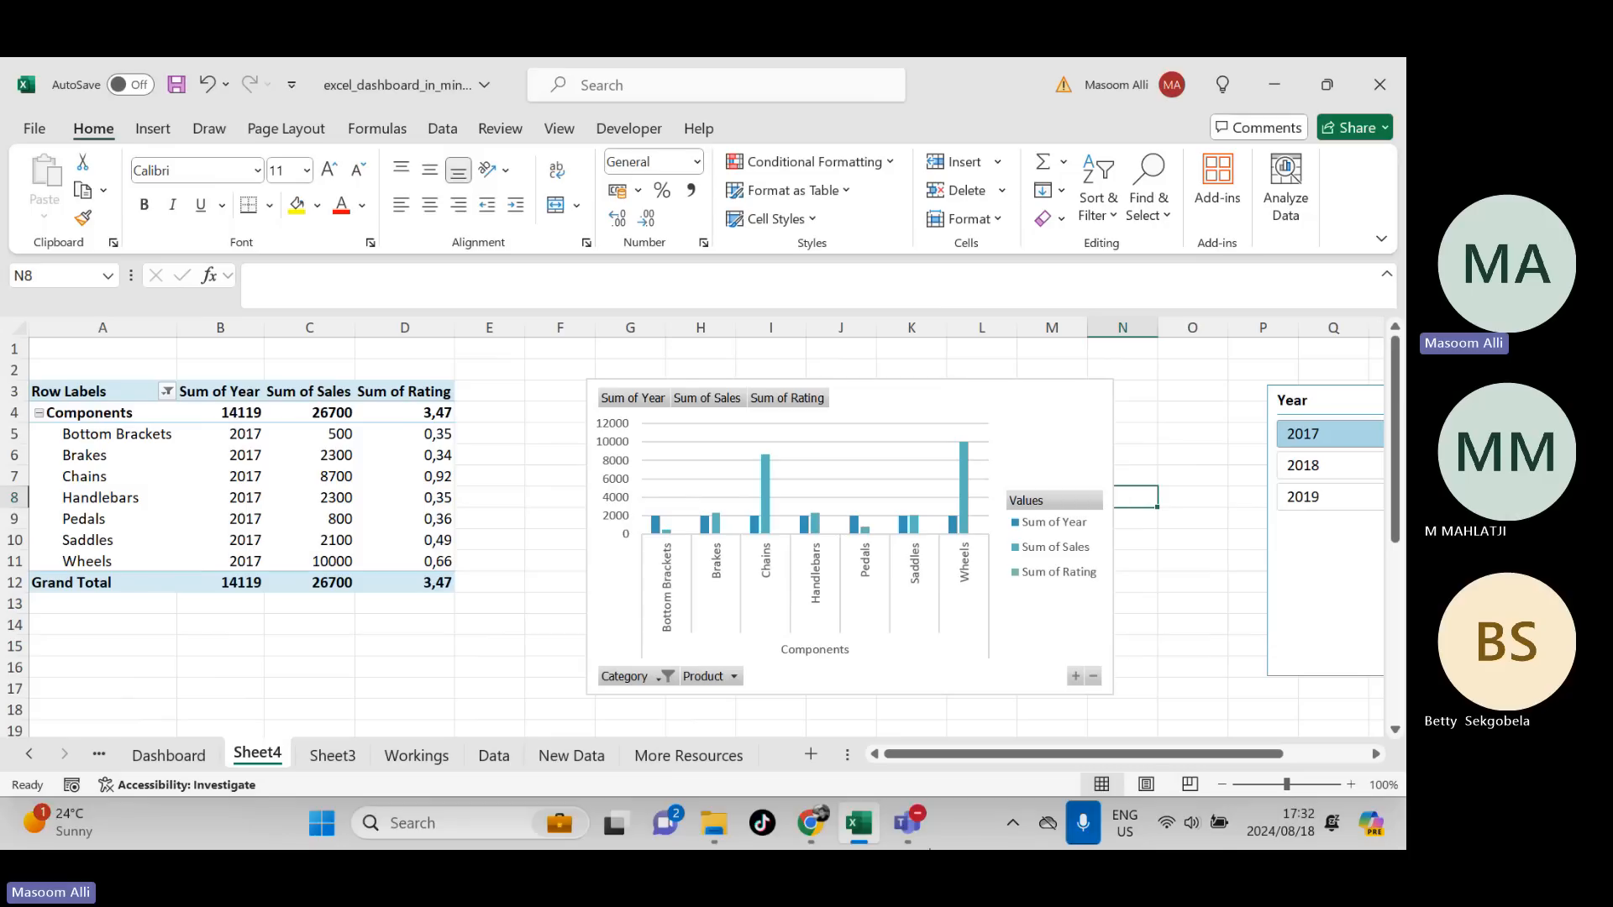
- Switch to the Teams meeting window for AIN3701: Dashboards and stop sharing the screen
mouse_move(922, 826)
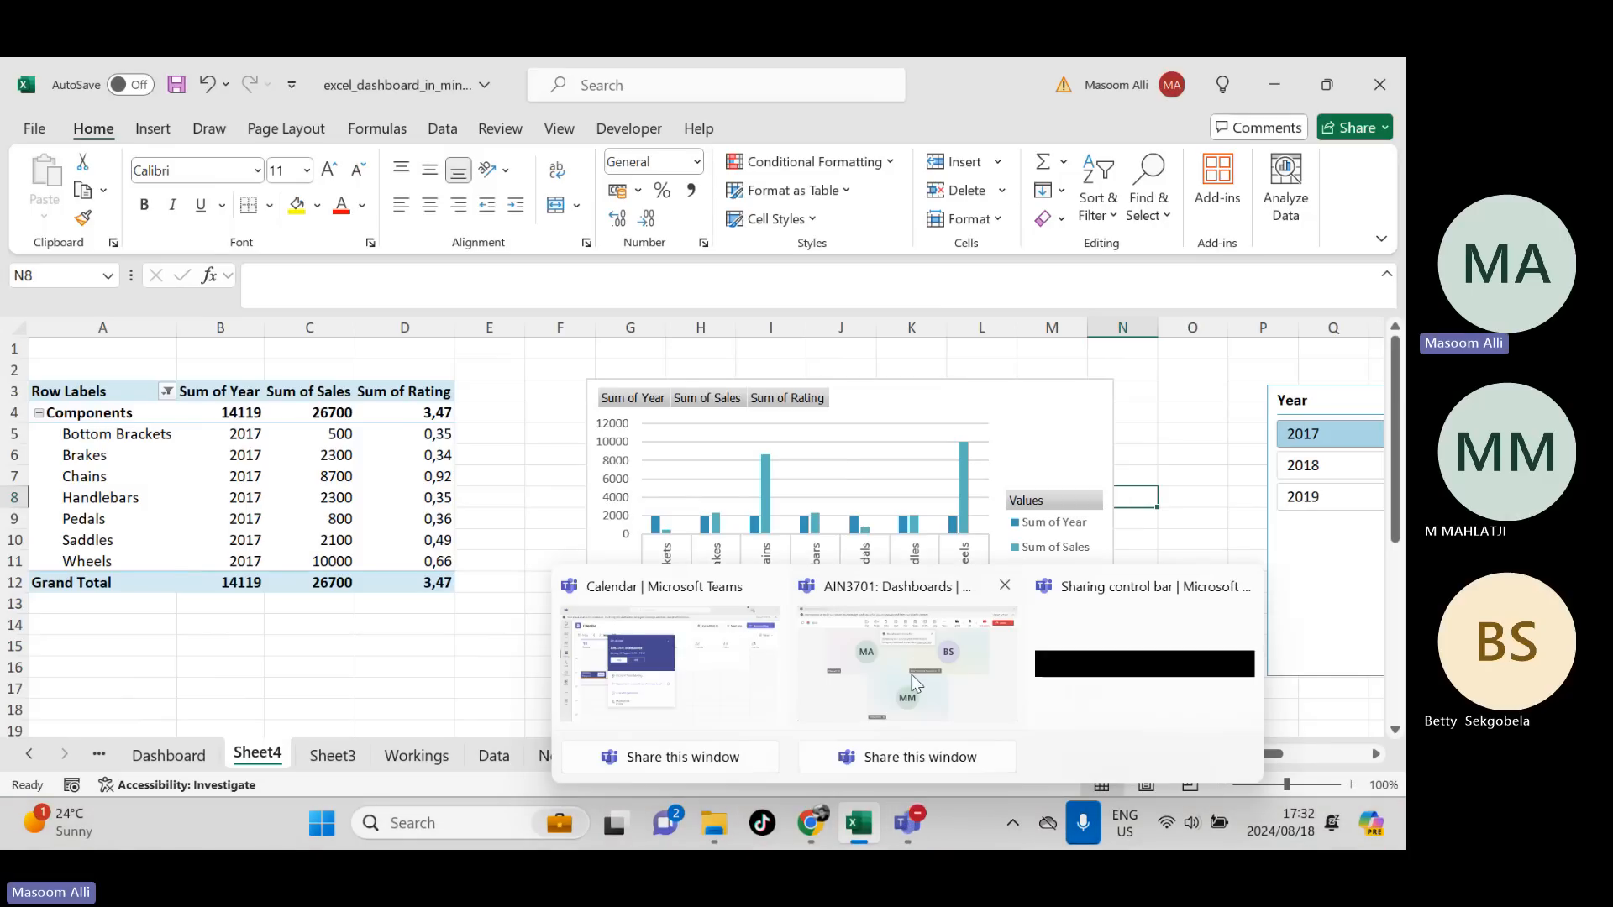
left_click(919, 667)
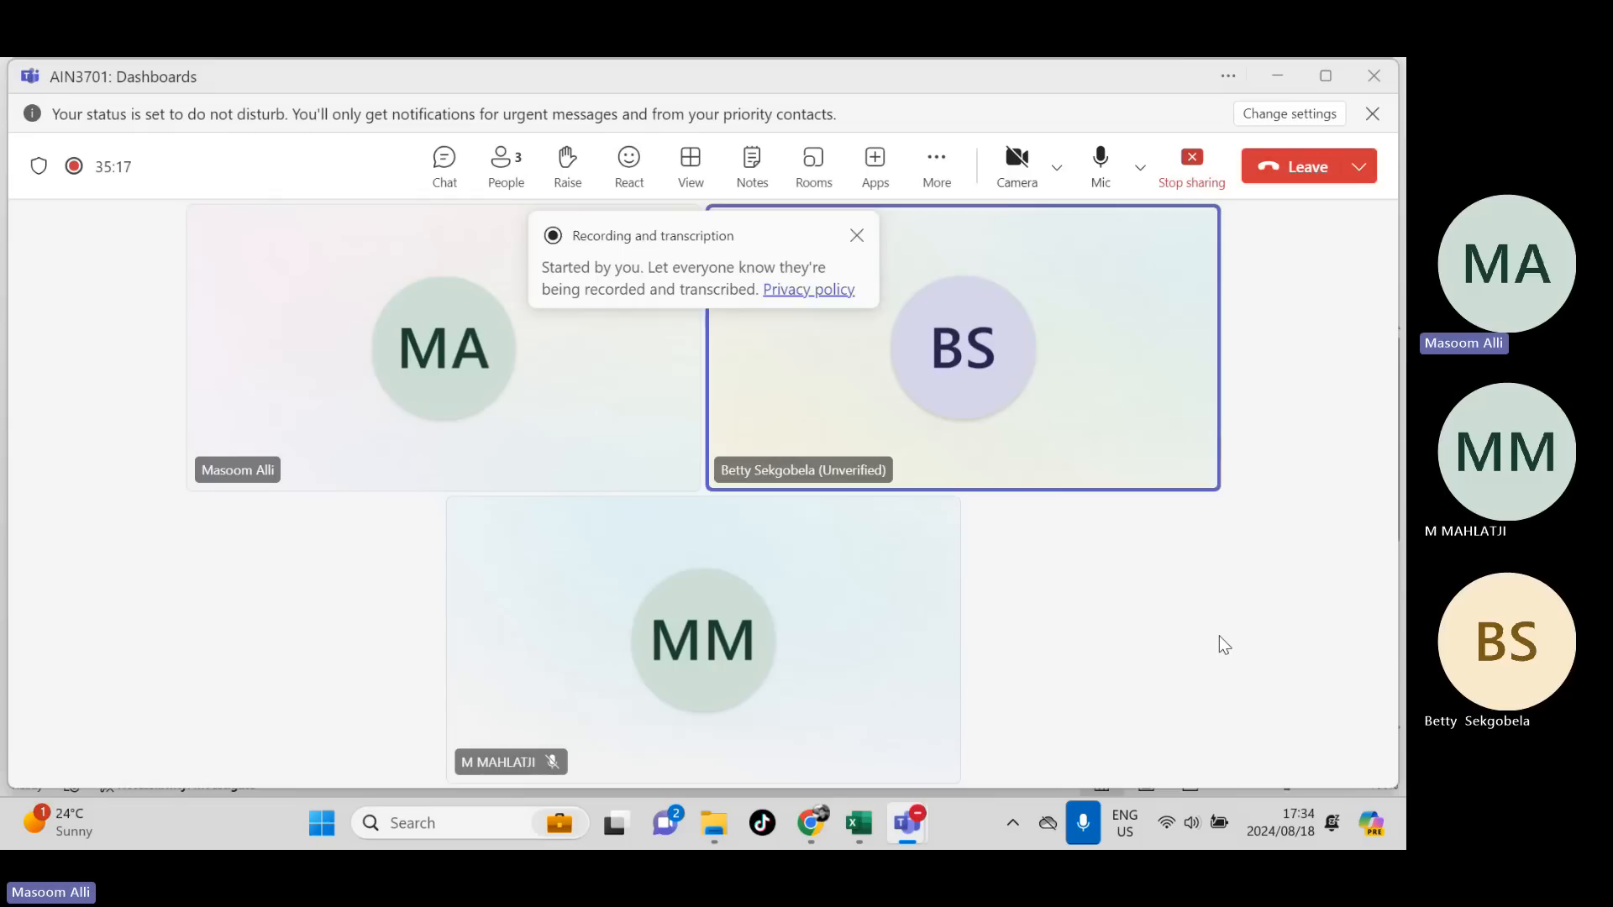
left_click(1191, 170)
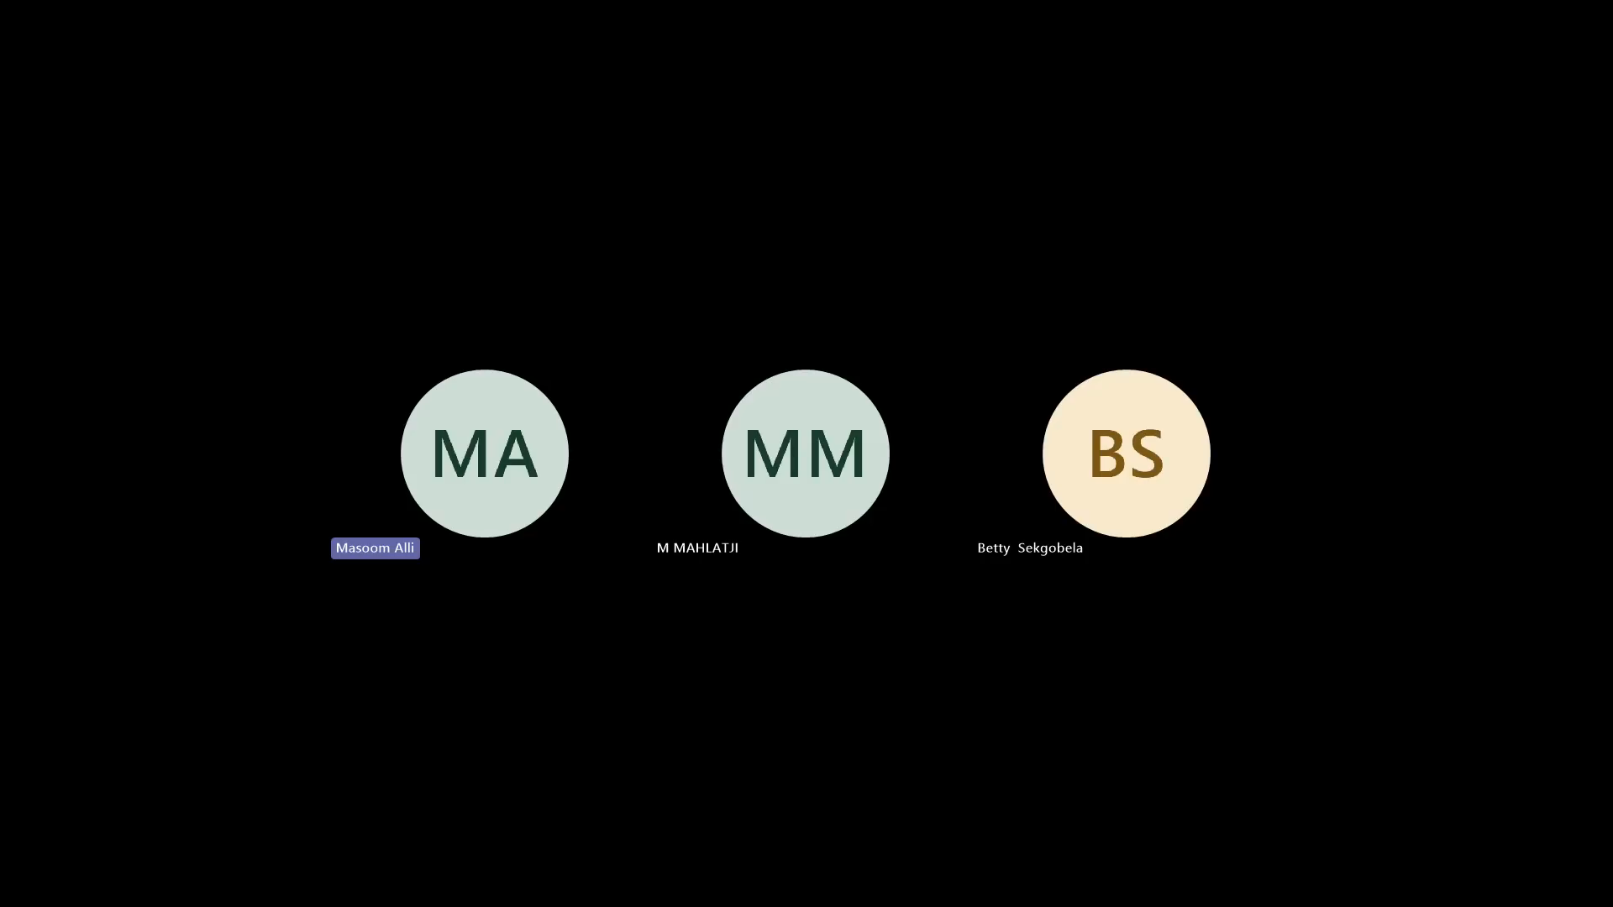